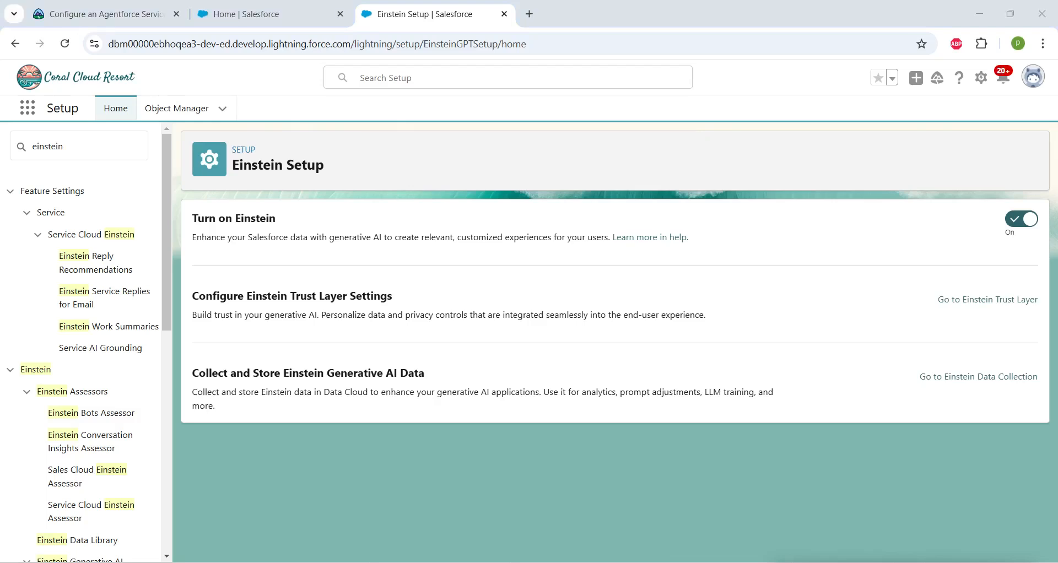
Reload Setup and turn on Einstein Copilot for Salesforce on the Agents page
click(65, 44)
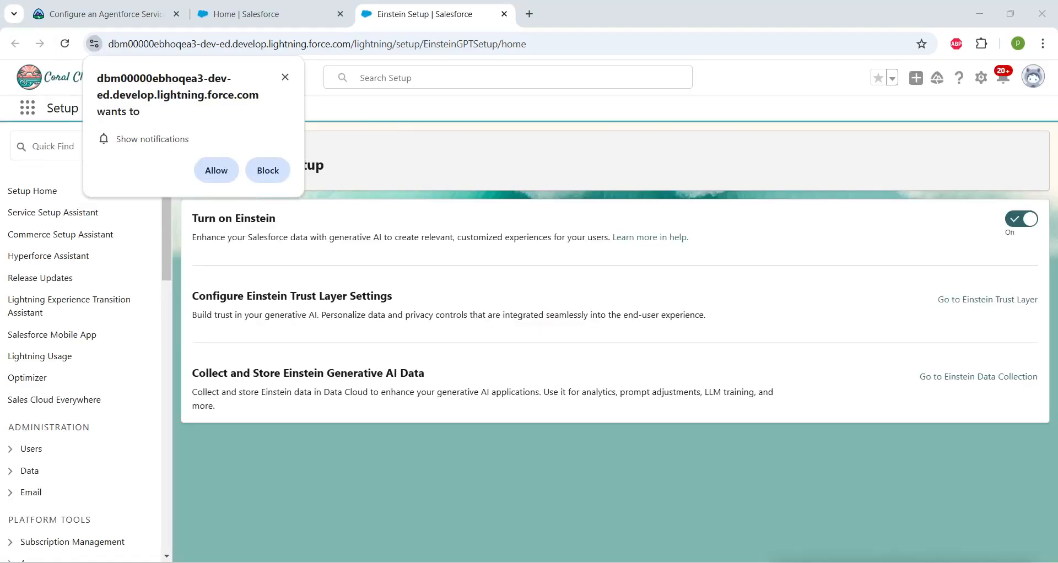
click(284, 76)
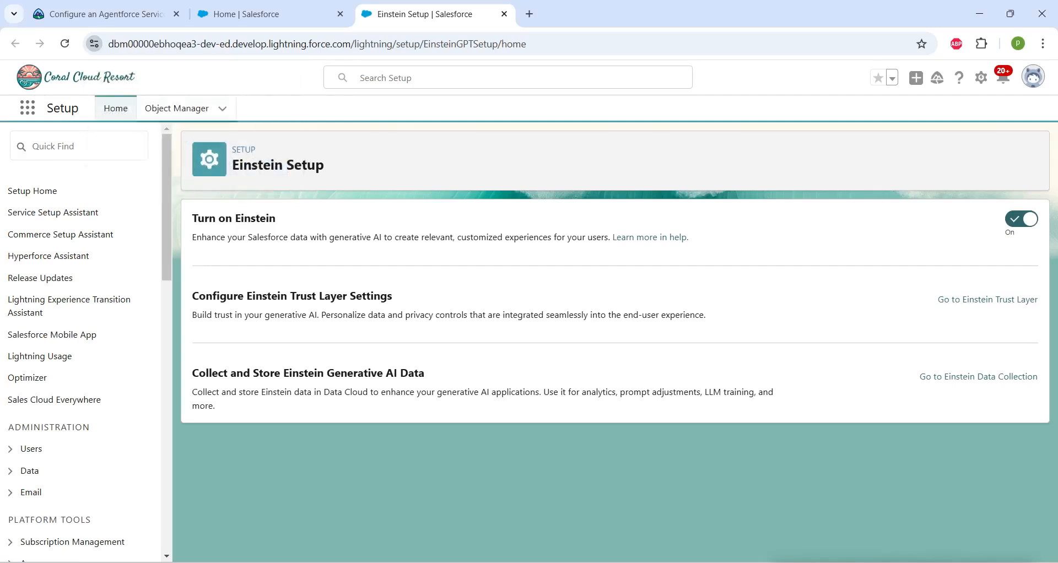
text(ag)
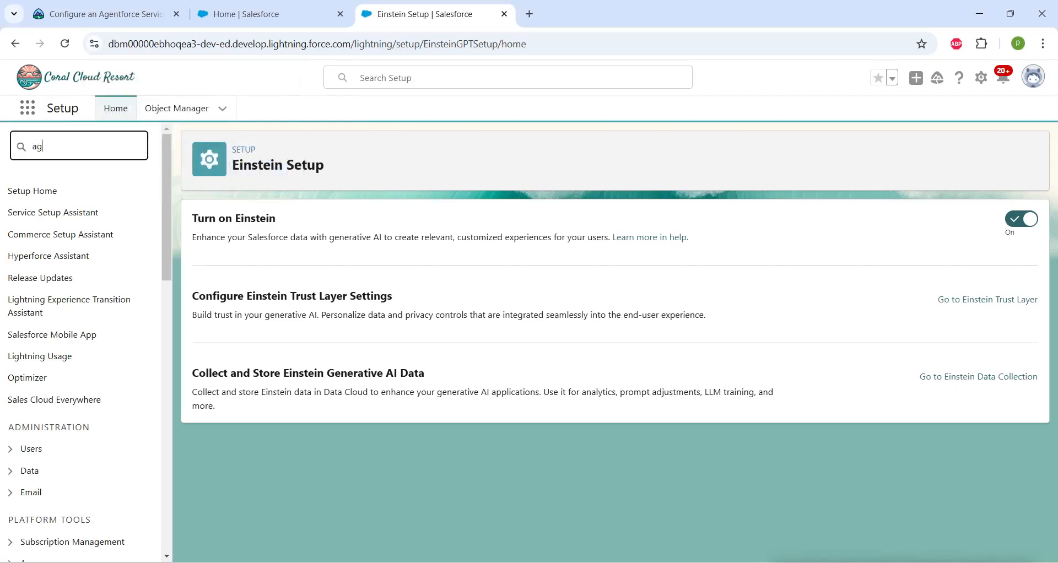
text(ents)
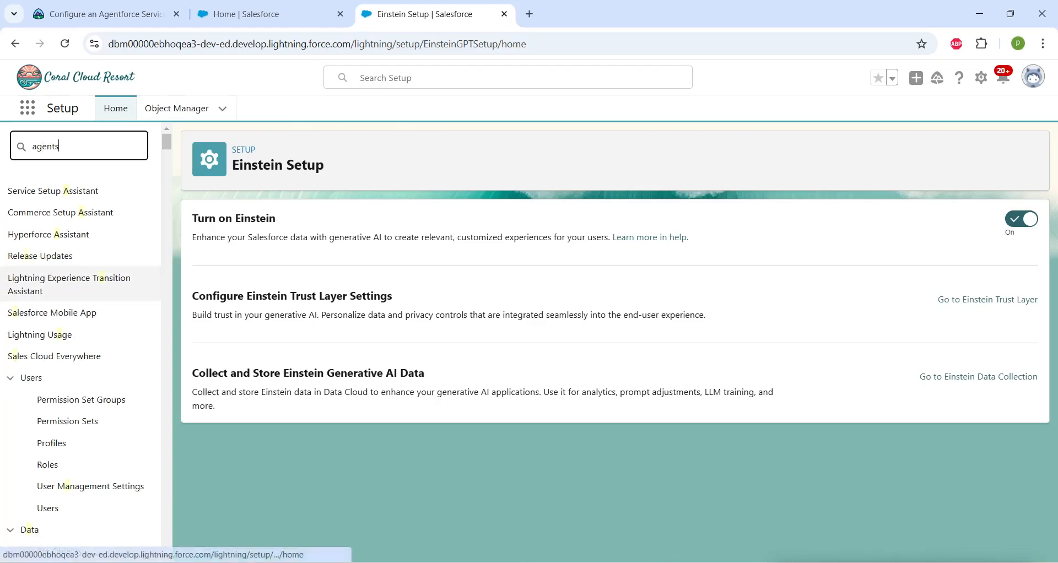
click(72, 255)
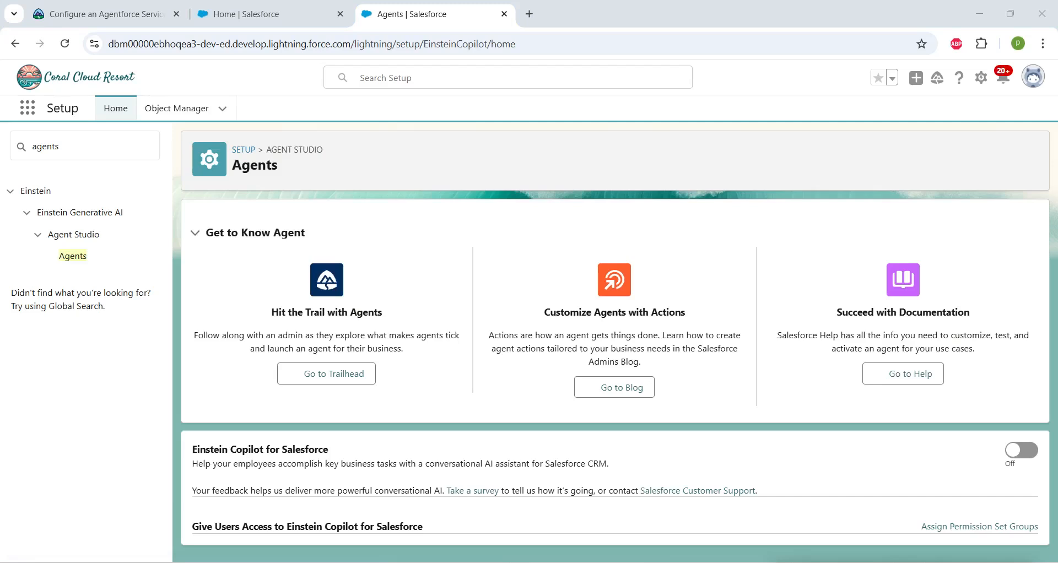
drag(192, 449, 329, 449)
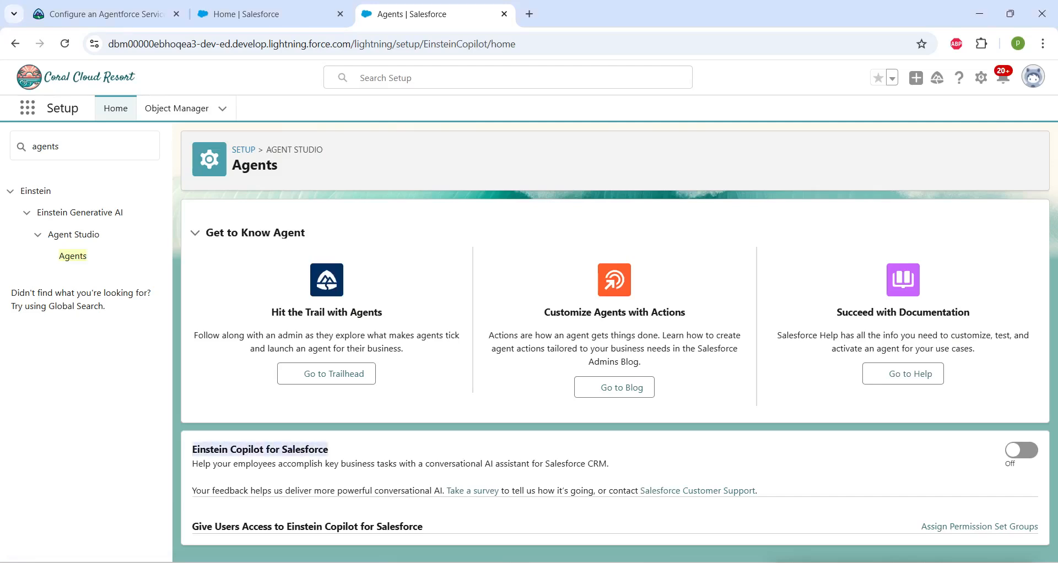
click(1021, 451)
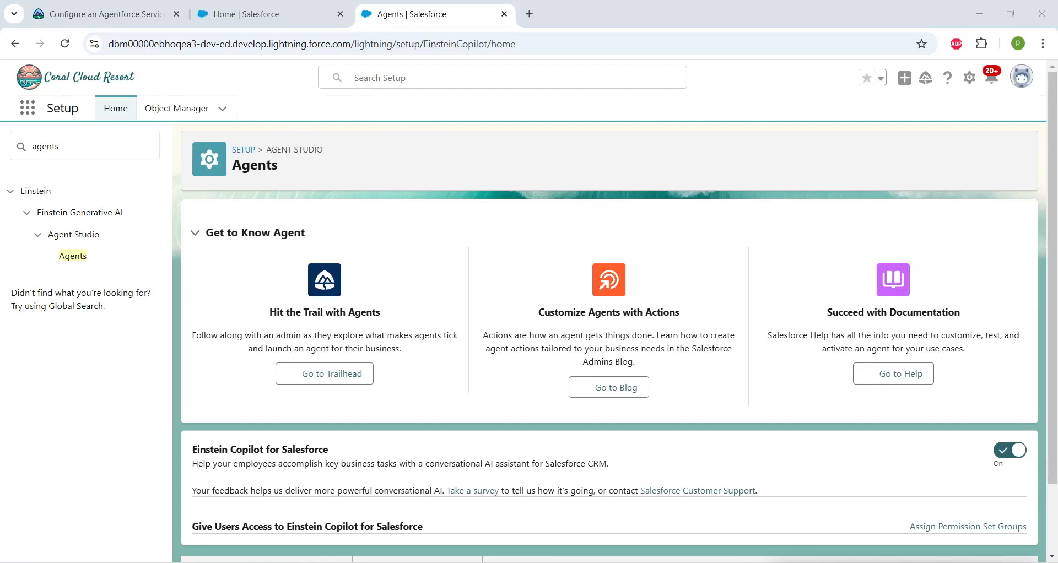
Find All Sites in Setup and open the coral-cloud site in Experience Builder, dismissing the release notes
double_click(45, 147)
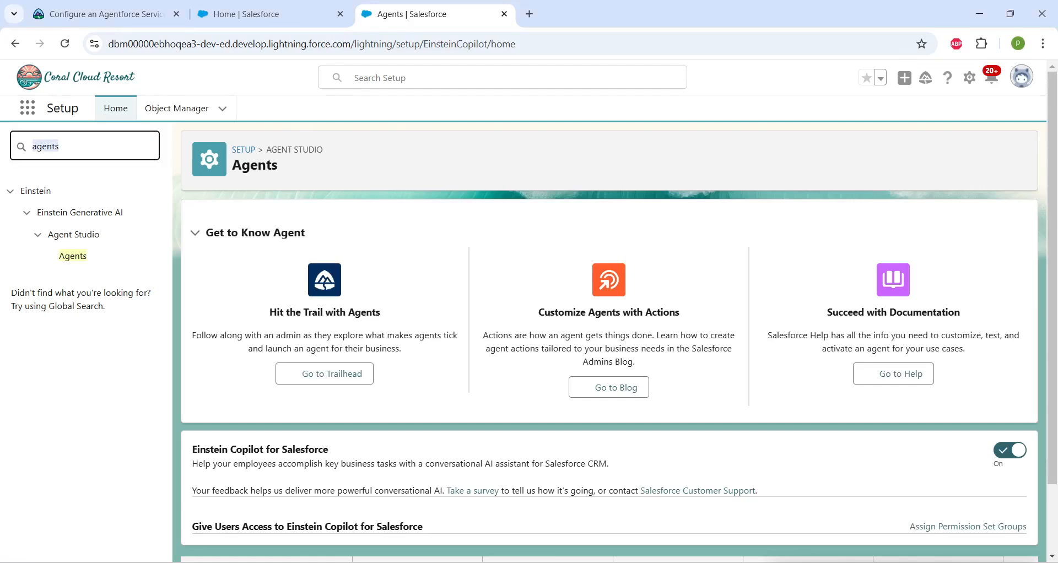
key(BackSpace)
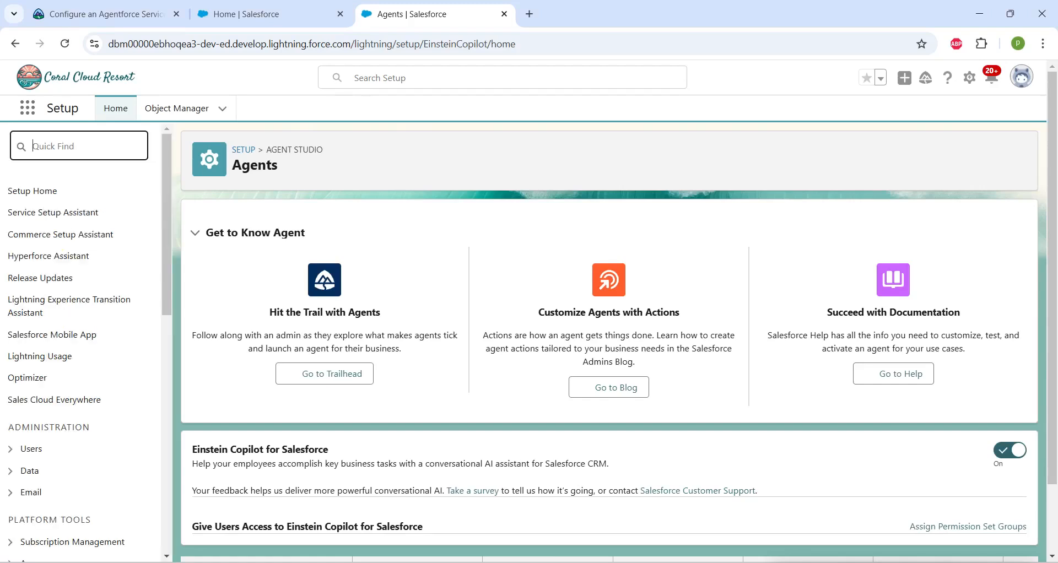
text(all sites)
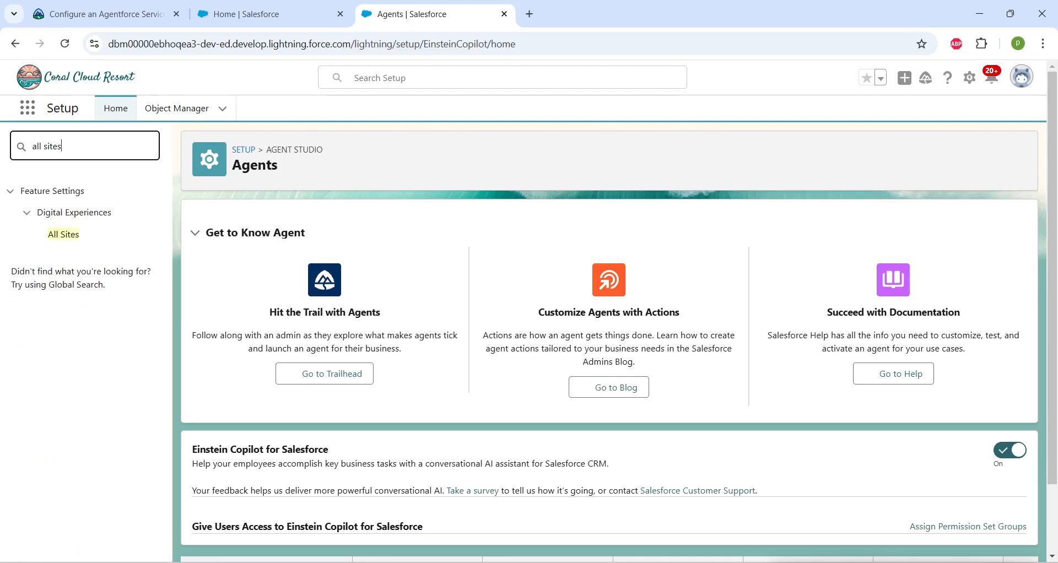
click(63, 235)
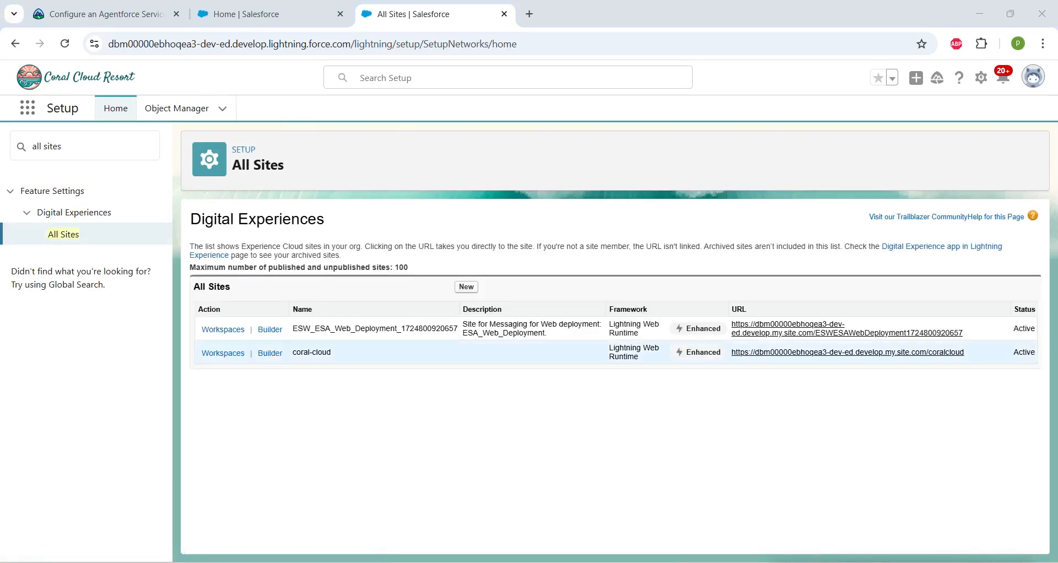
drag(332, 352, 293, 353)
click(319, 404)
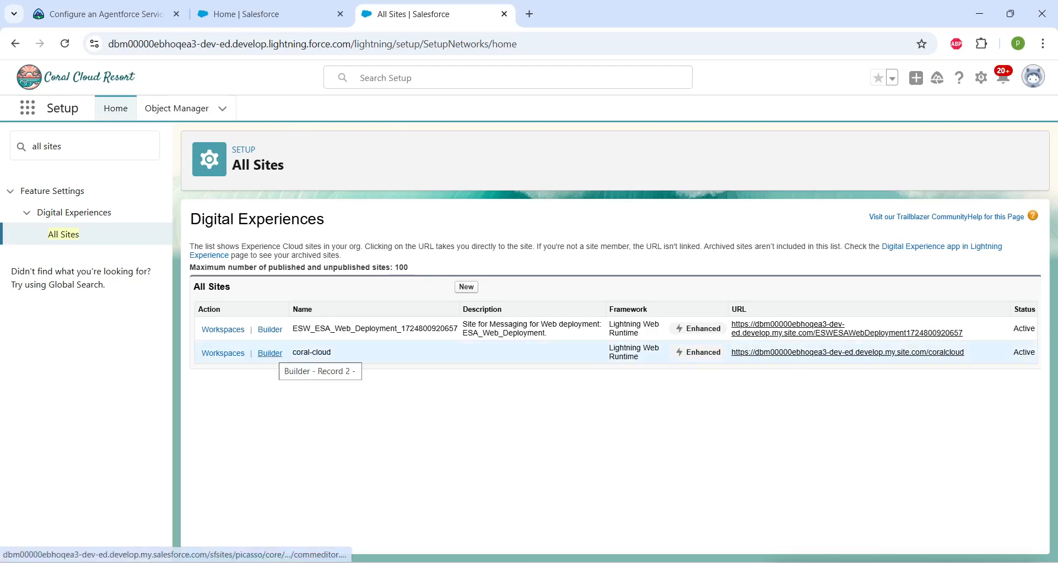
click(270, 353)
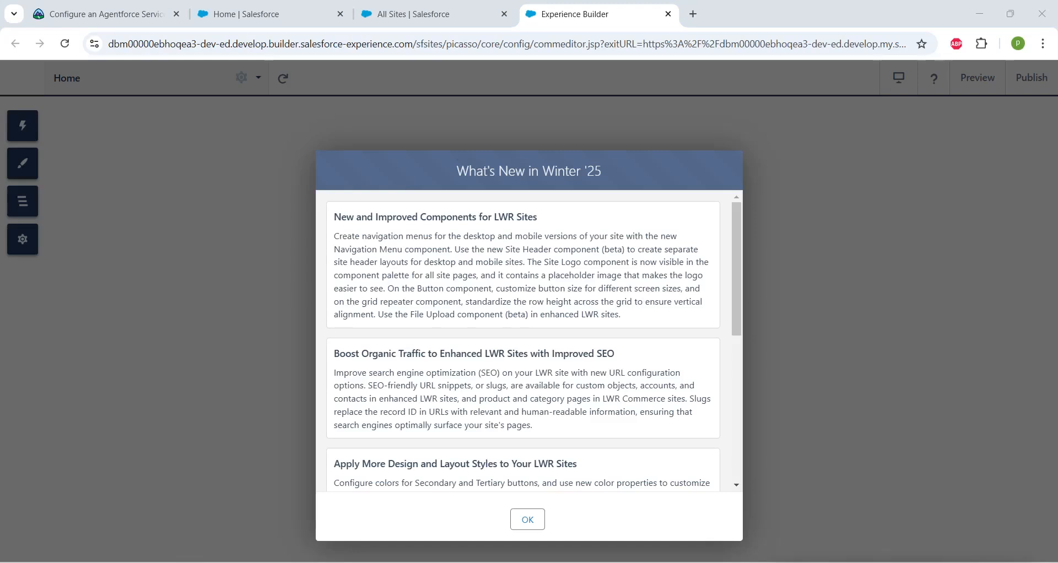
click(528, 519)
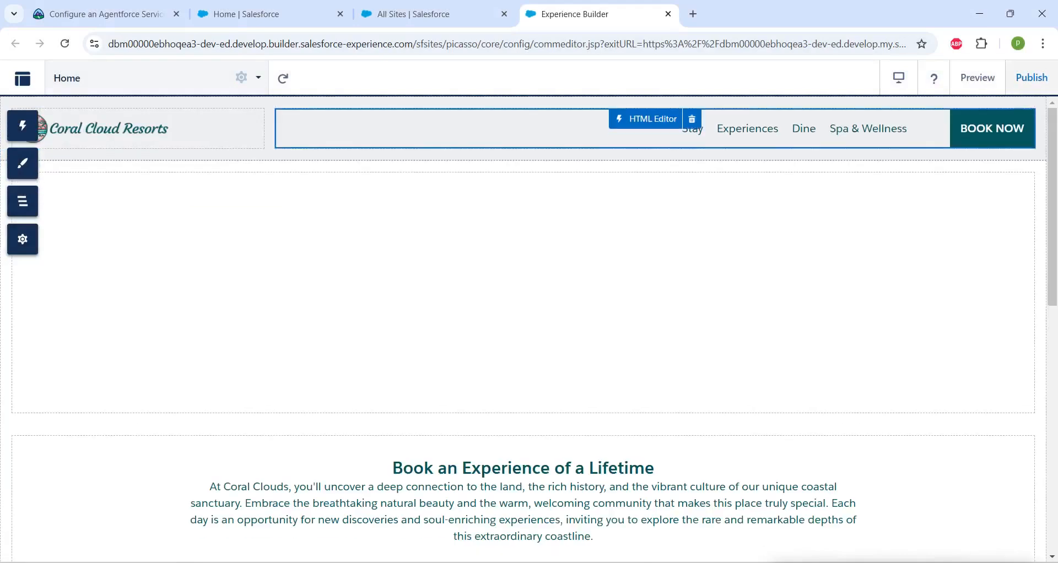
Publish the coral-cloud site and acknowledge the publishing notice
click(1031, 78)
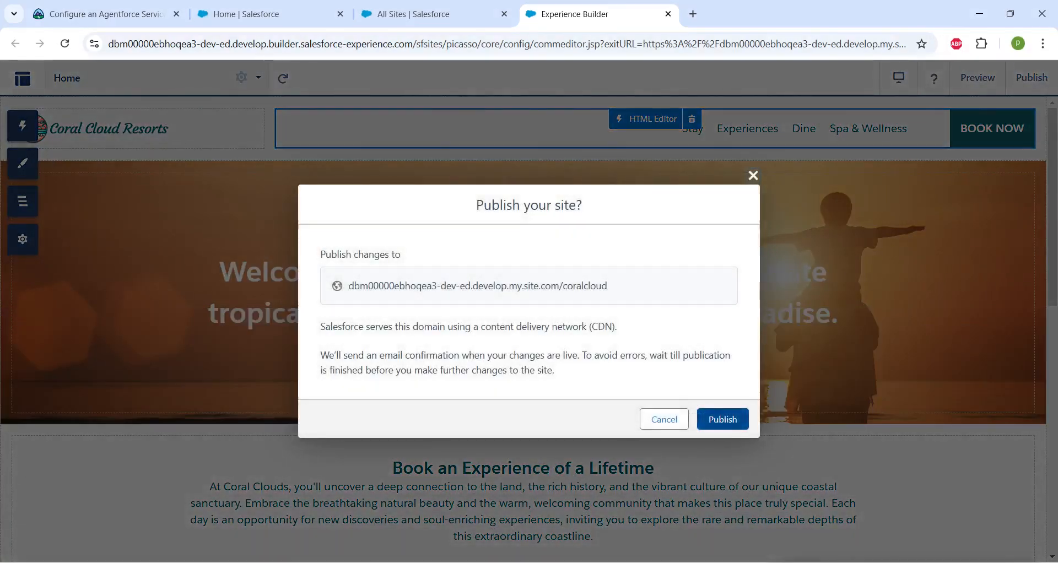
click(722, 419)
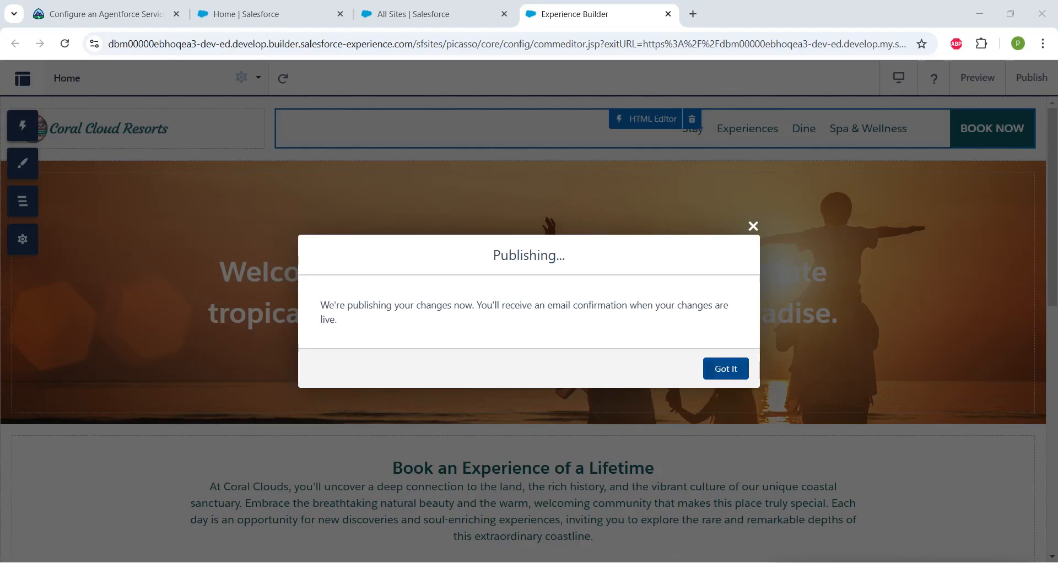
click(726, 369)
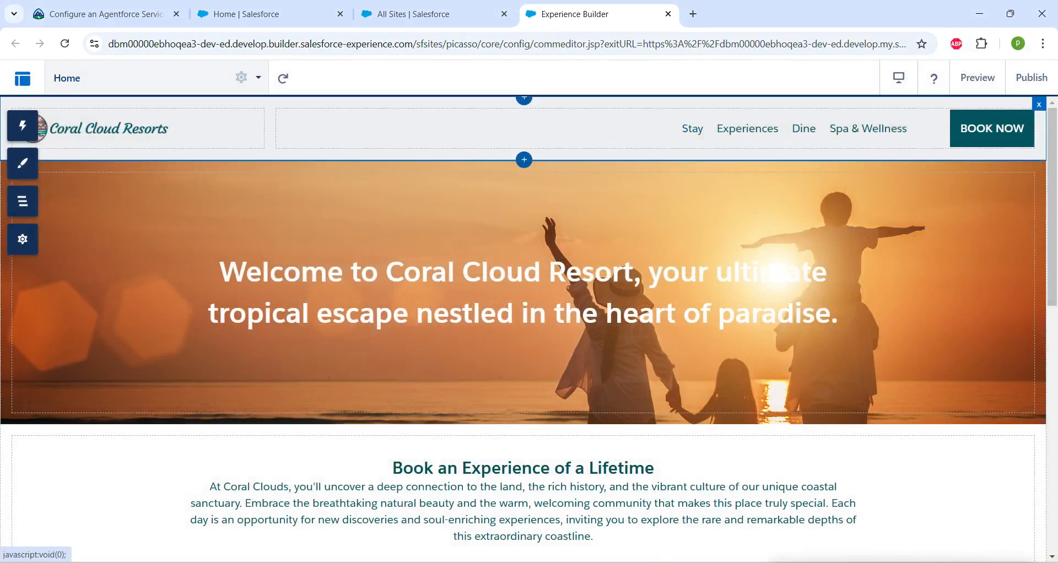
Return to Salesforce Setup and start a new agent of type Agentforce Service Agent from the Agents page
click(22, 78)
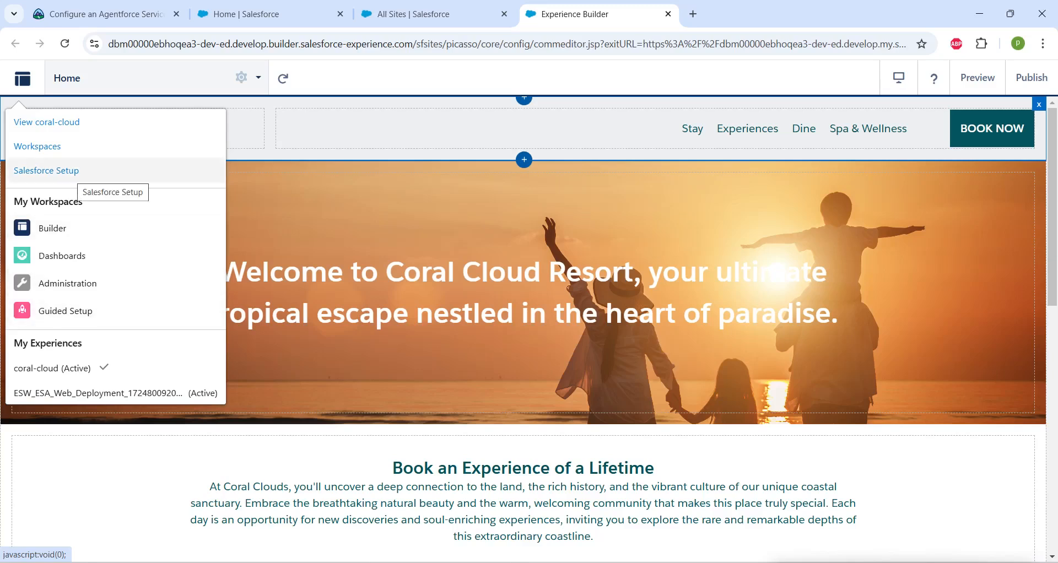
click(76, 172)
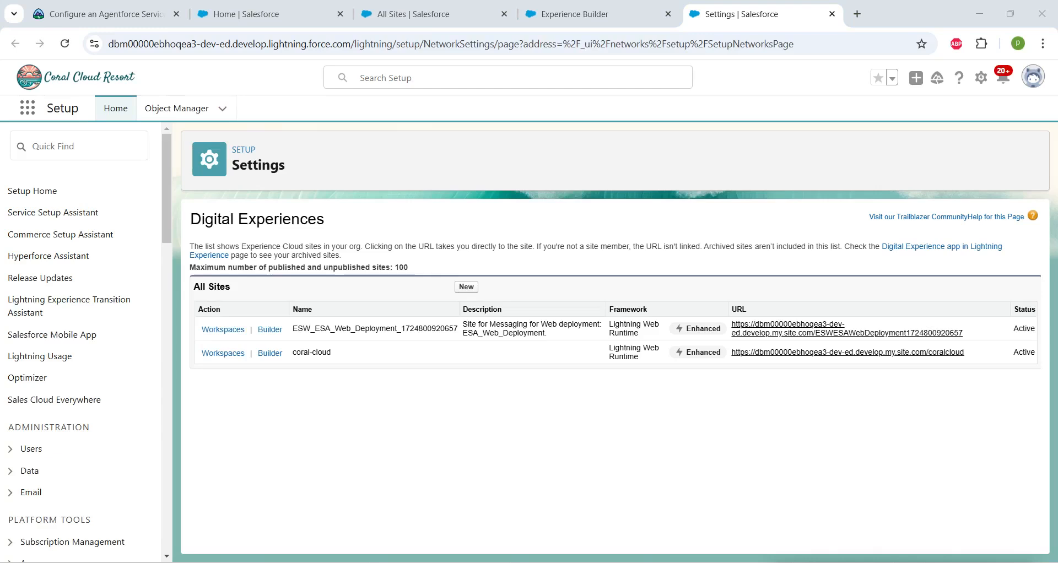
click(78, 146)
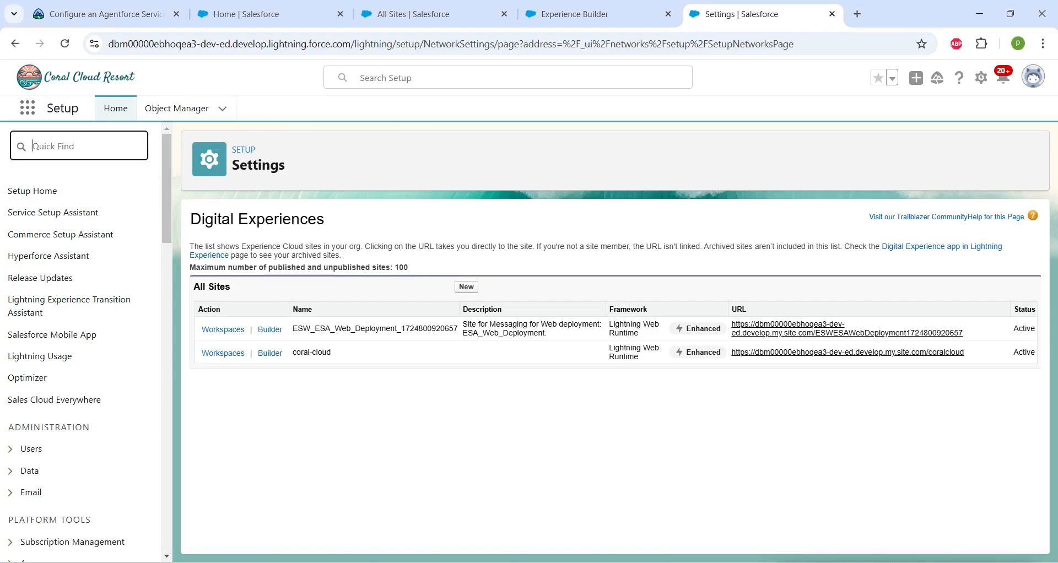
text(agent)
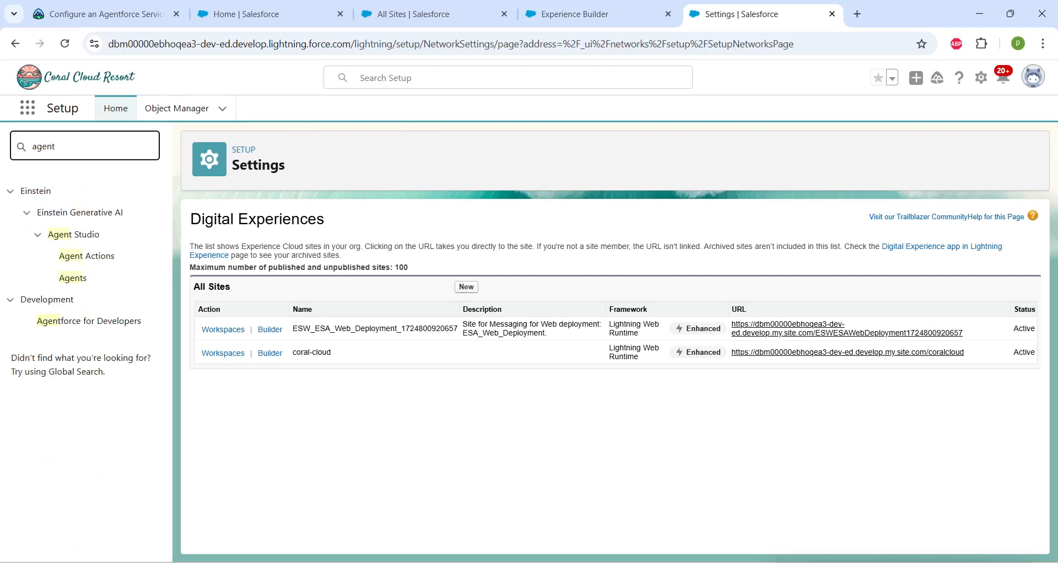
click(73, 278)
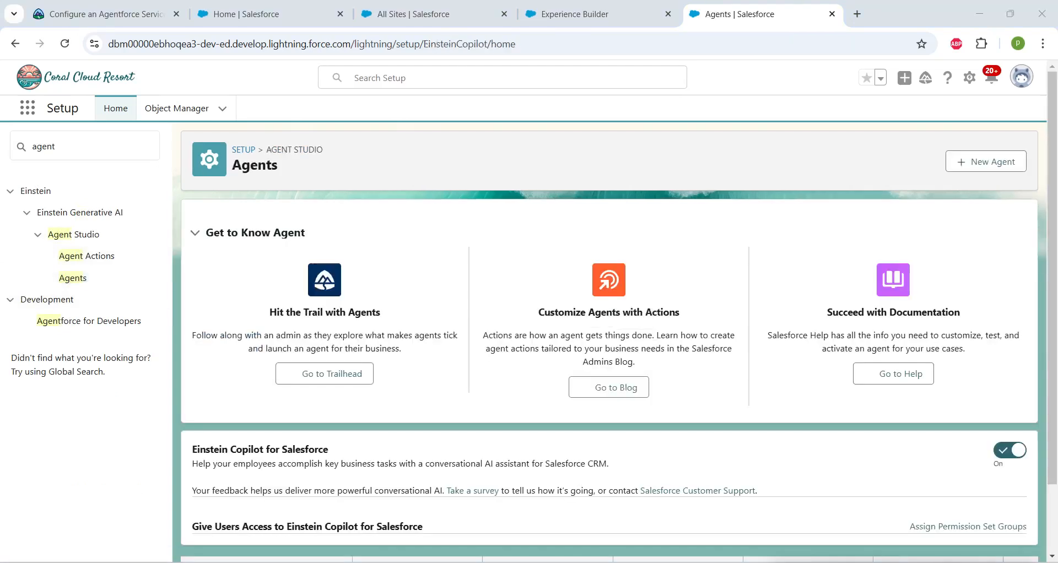
click(986, 162)
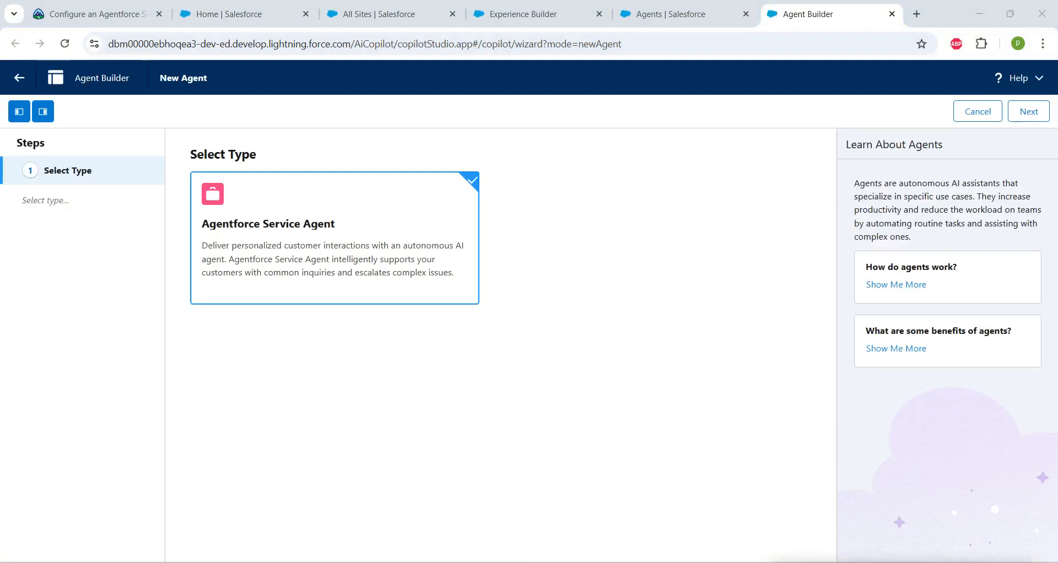
click(1029, 112)
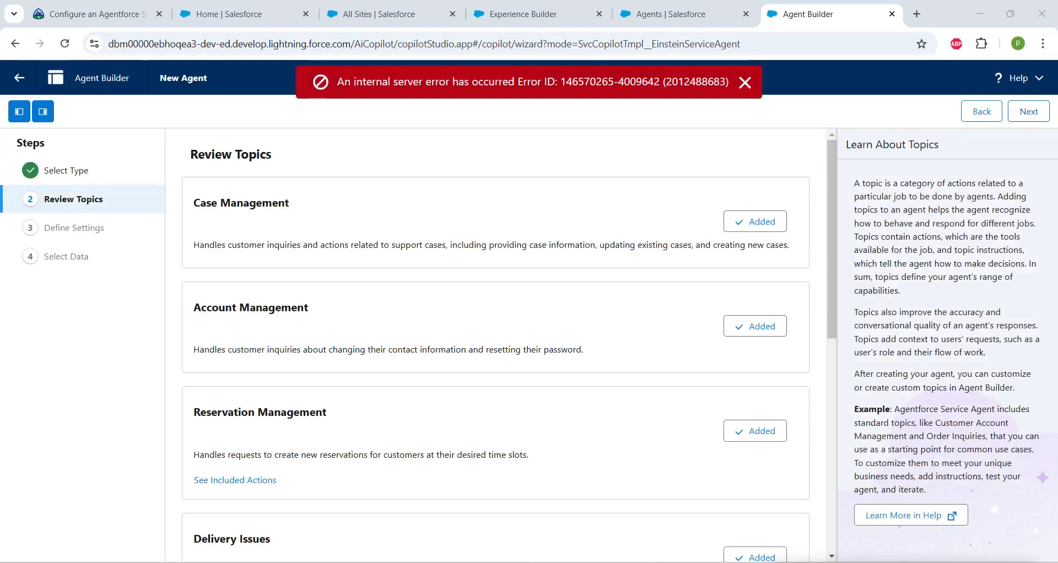
Remove the Case Management, Account Management, Reservation Management, Delivery Issues, Order Inquiries and Escalation topics, keeping General FAQ, and continue to the agent settings
click(755, 221)
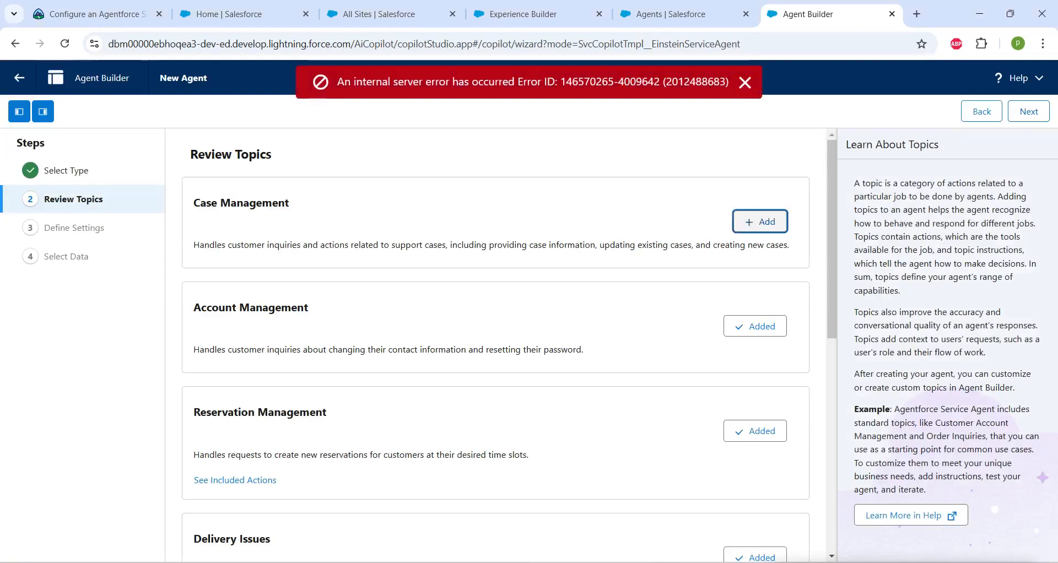
click(757, 326)
click(757, 431)
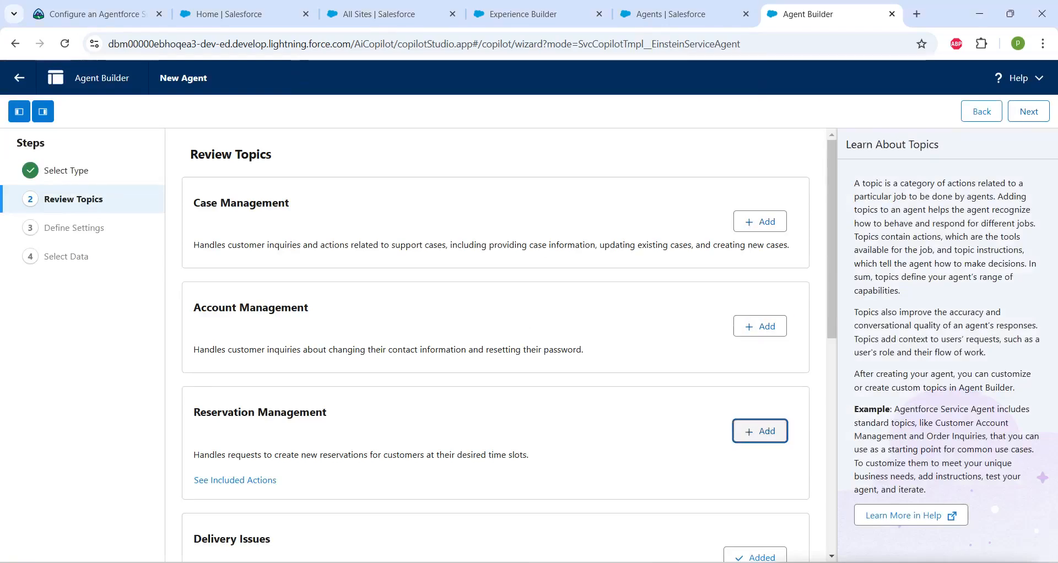
scroll(756, 431, down, 2)
click(755, 438)
scroll(496, 342, down, 2)
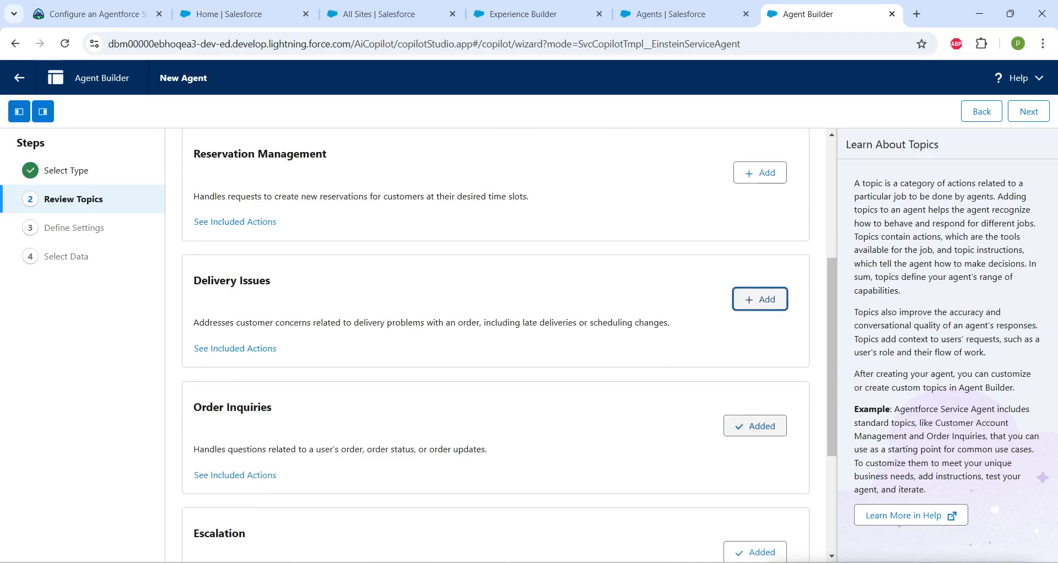
click(755, 426)
scroll(496, 342, down, 2)
click(755, 431)
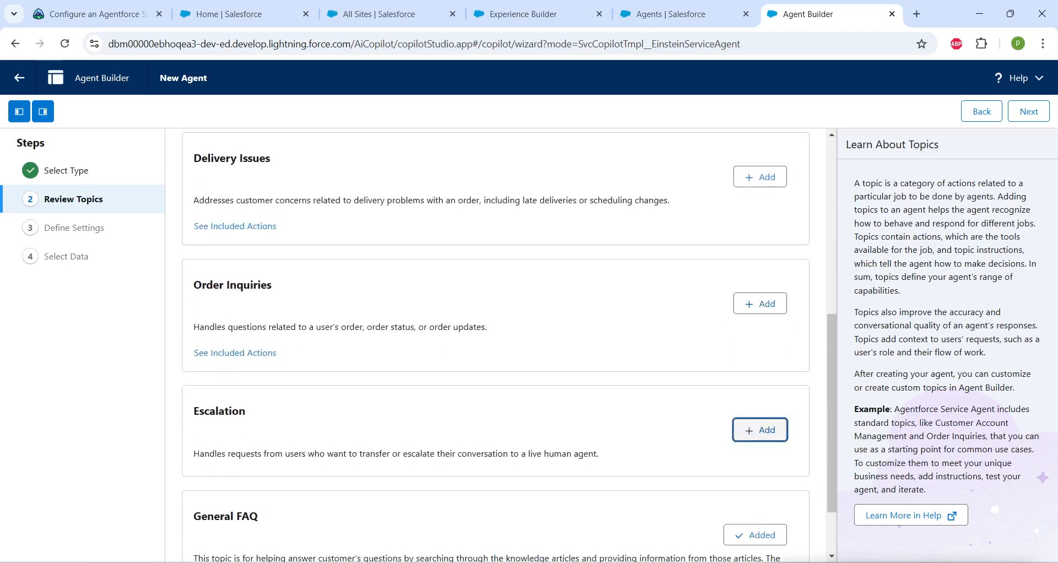
click(1028, 111)
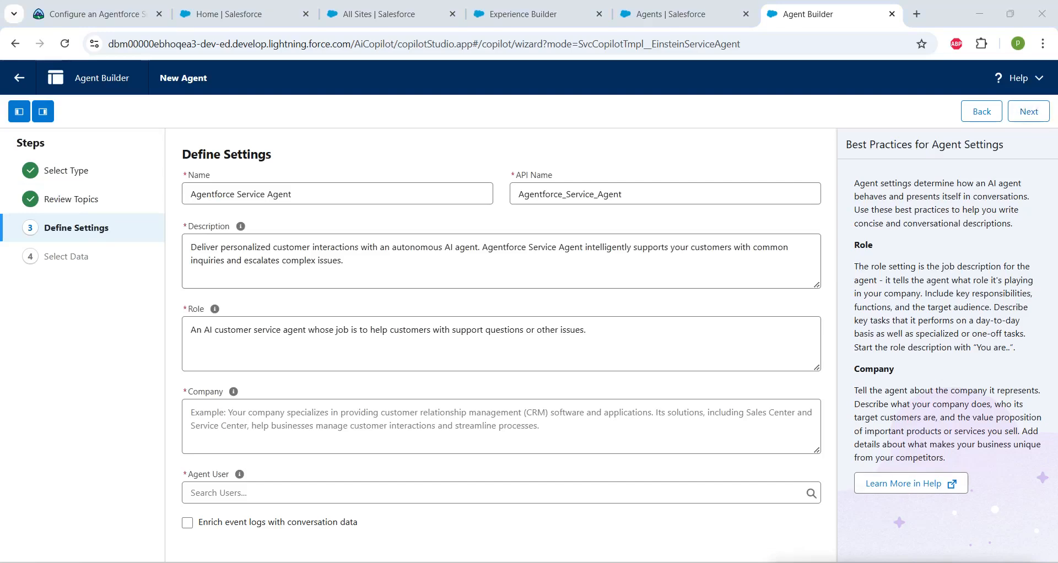
Clear the default API name and rename the agent CC Service Agent, with CC_Service_Agent as its API name
triple_click(259, 194)
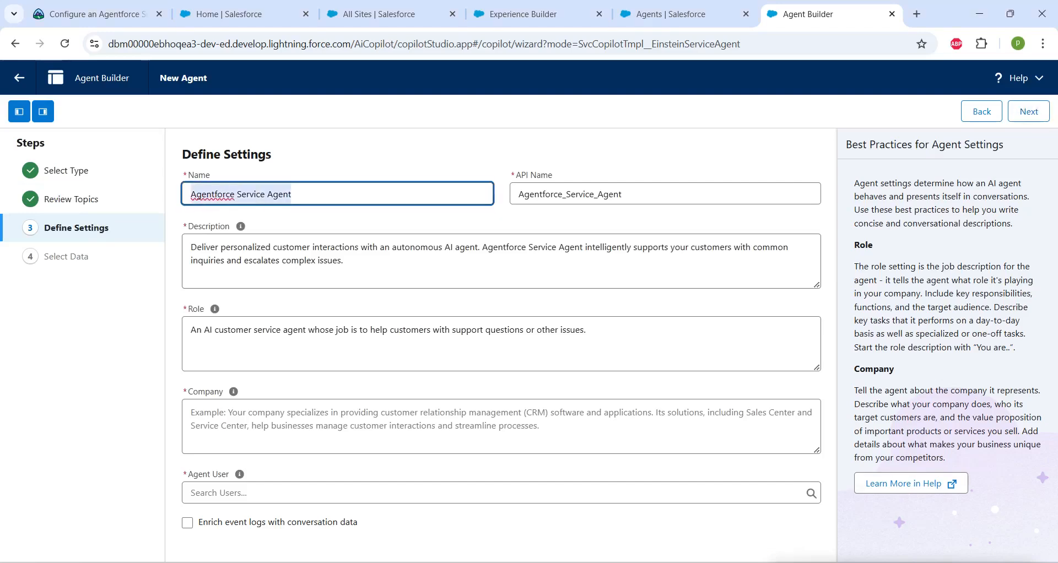
key(Tab)
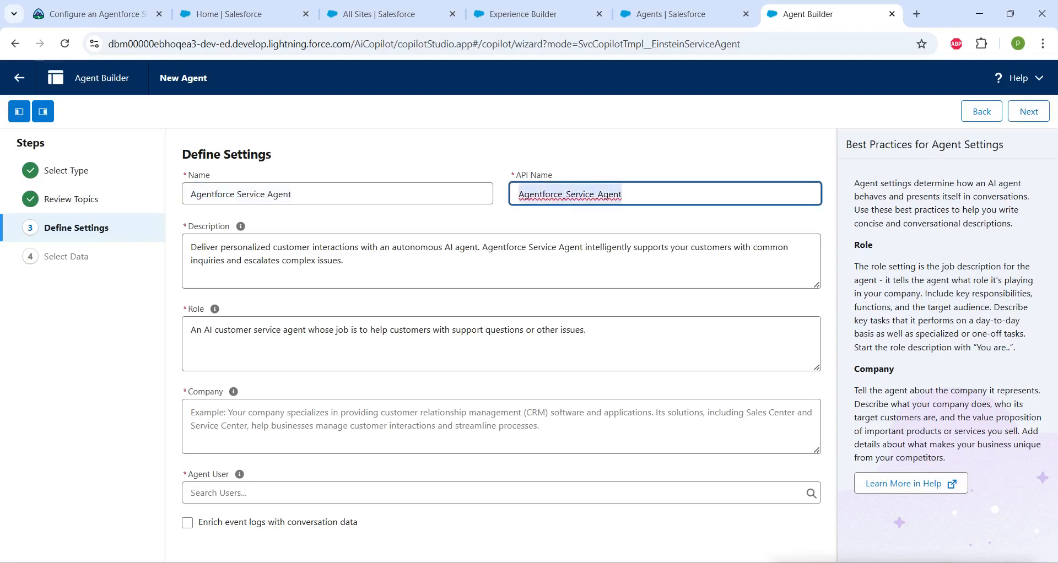
key(BackSpace)
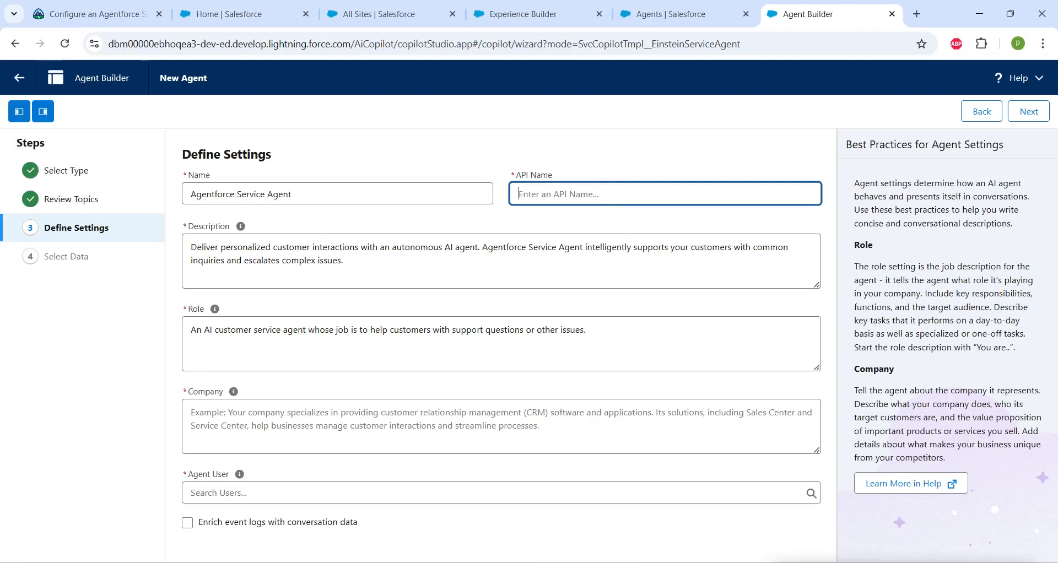
key(shift+Tab)
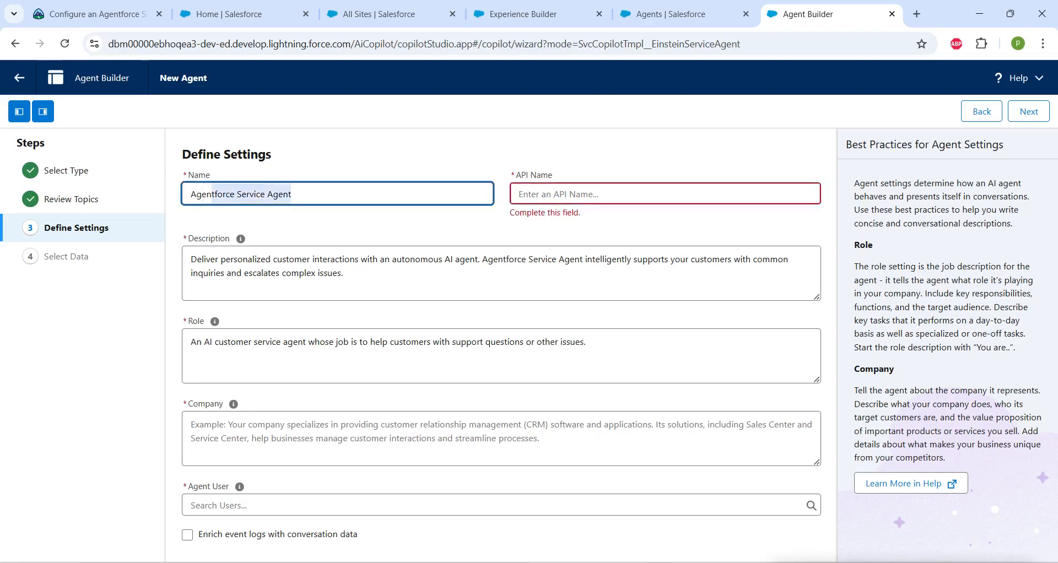
text(CC Service Agent)
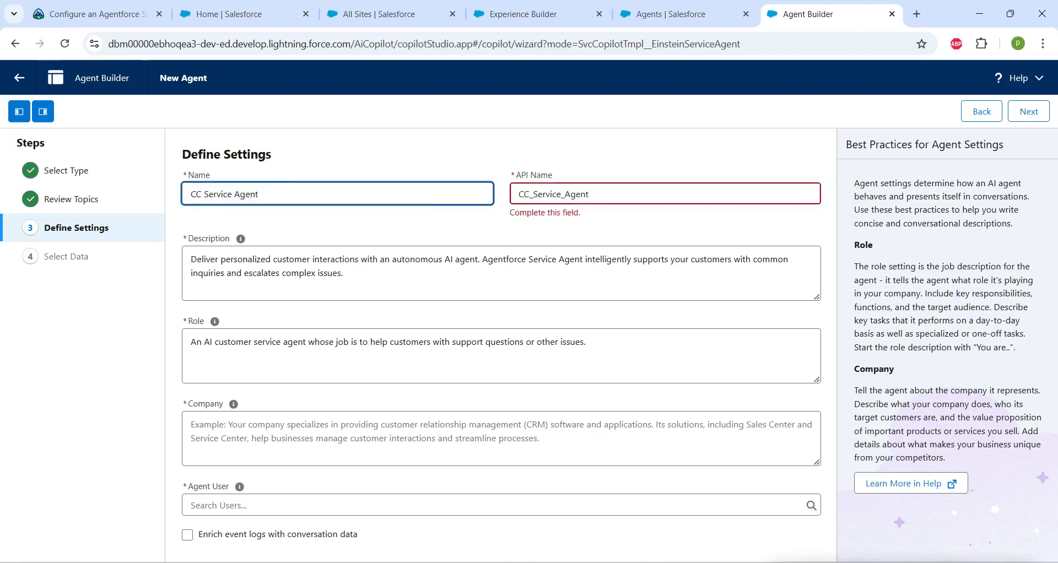
click(344, 273)
key(Tab)
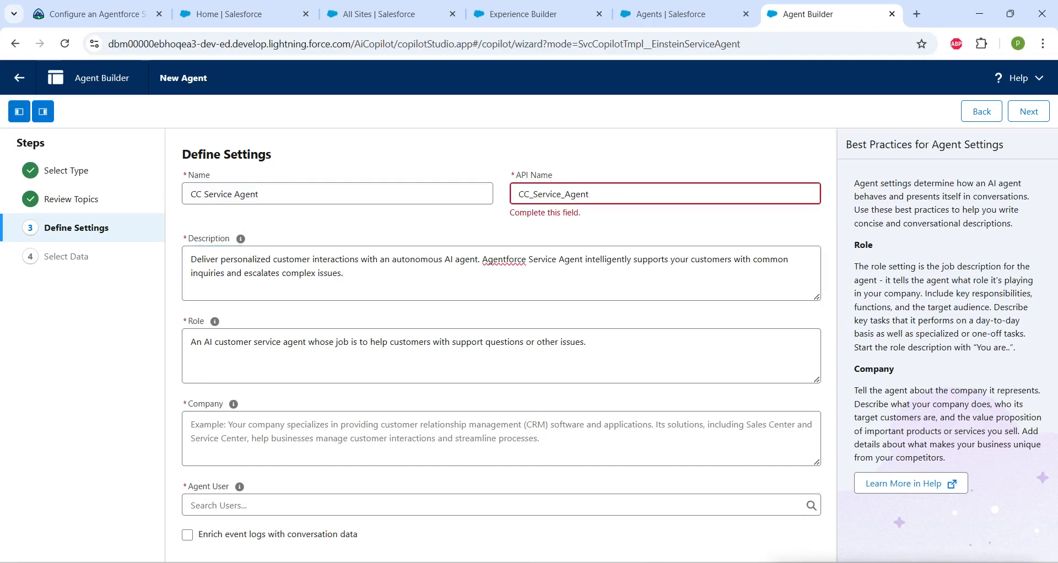
Set Company to 'Coral Cloud Resorts provides customers with exceptional destination activities, unforgettable experiences, and reservation services, all backed by a commitment to top-notch customer service.'
click(590, 194)
click(548, 260)
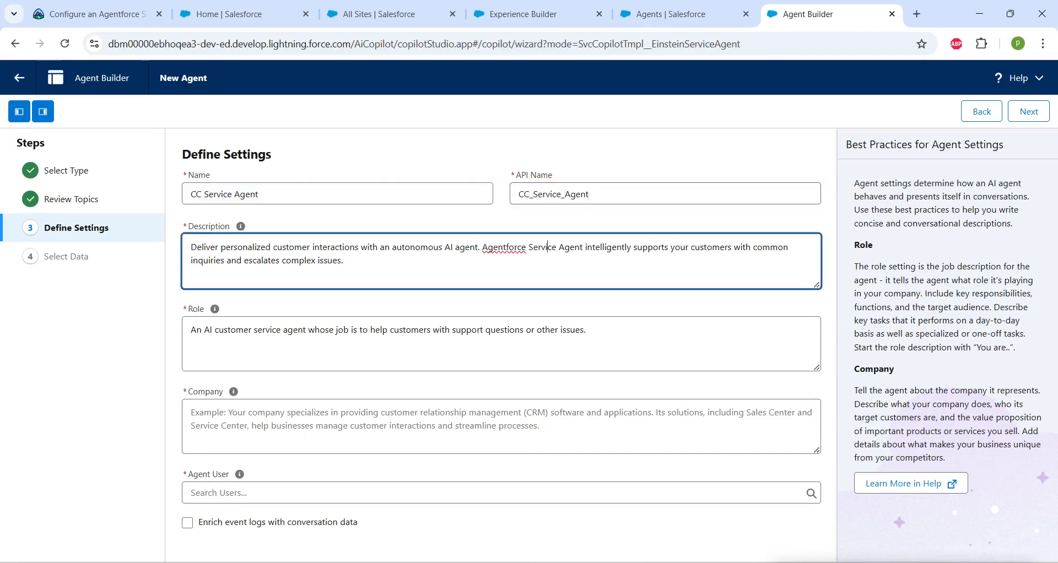
key(alt+Tab)
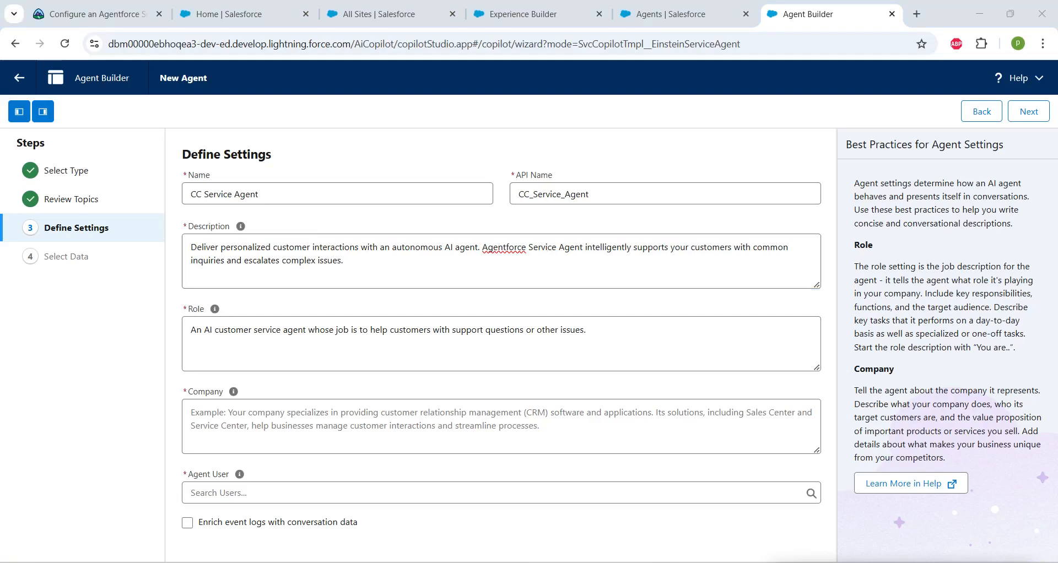
click(501, 426)
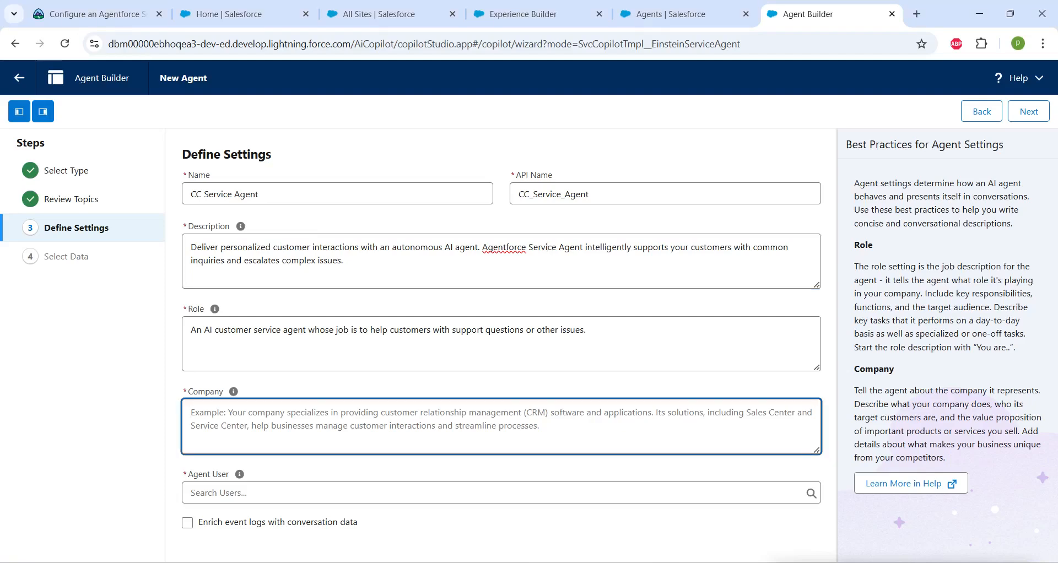
text(Coral Cloud Resorts provides customers with exceptional destination activities, unforgettable experiences, and reservation services, all backed by a commitment to top-notch customer service.)
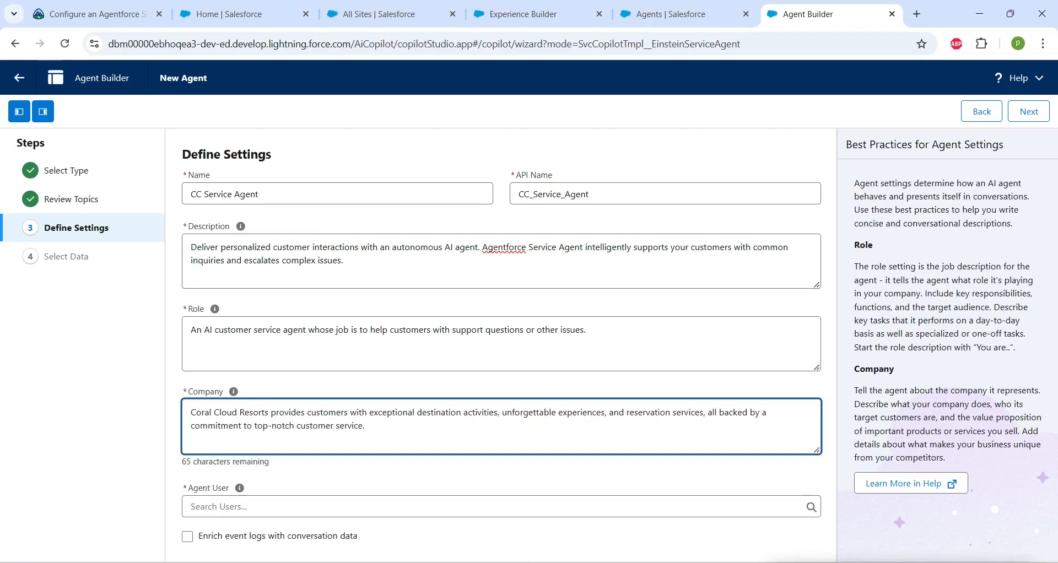
key(alt+Tab)
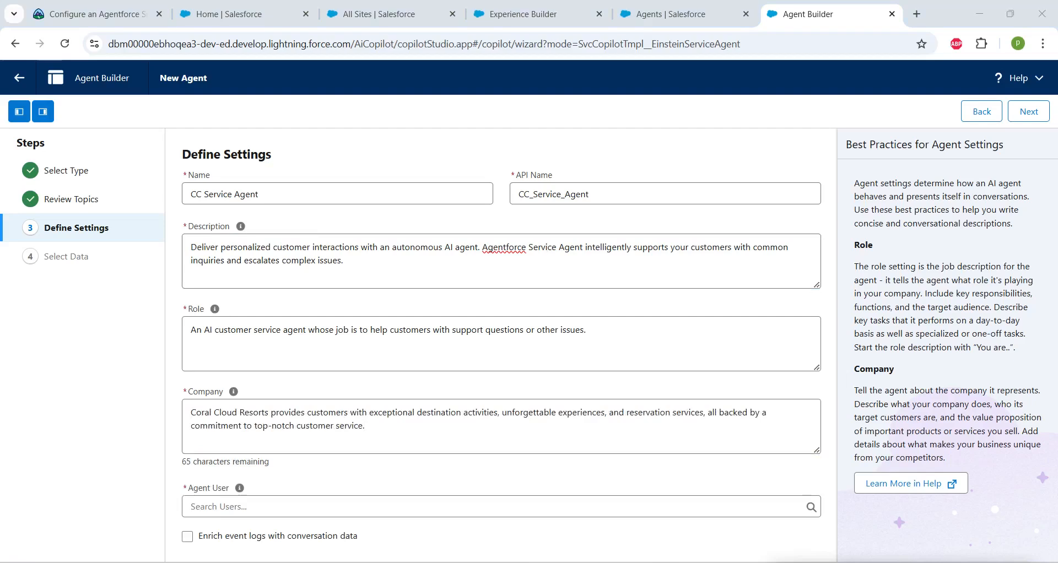
Assign EinsteinServiceAgent User as the agent user and continue to the data selection
click(501, 507)
key(Down)
key(Down)
key(Down)
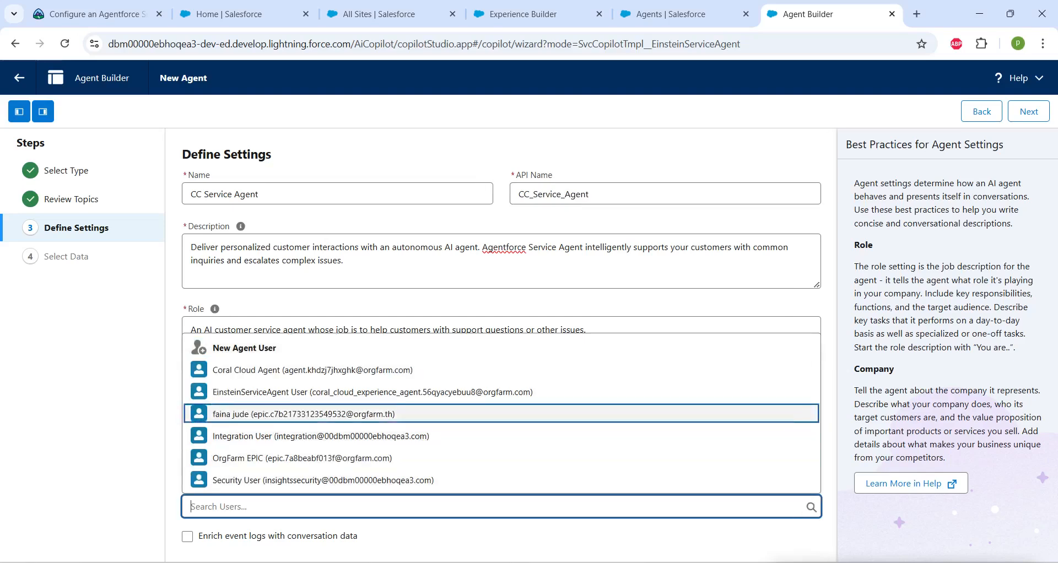
key(Up)
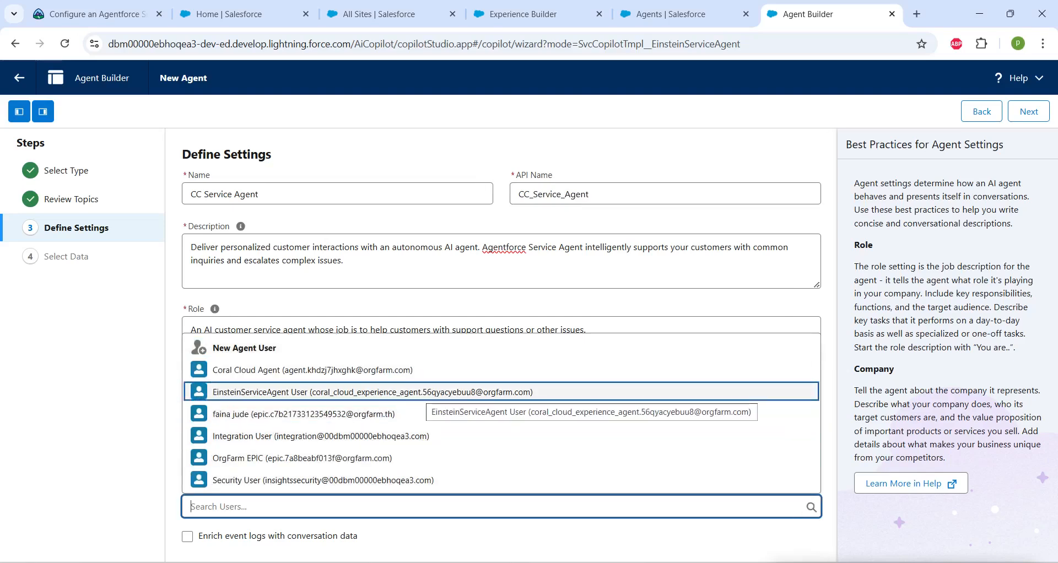
key(Return)
key(alt+Tab)
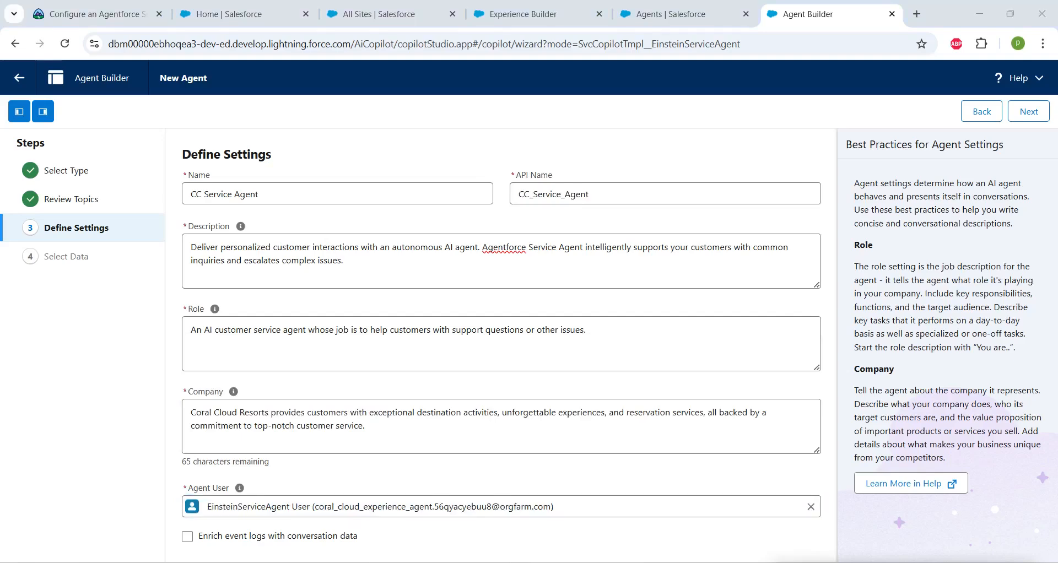
click(1029, 111)
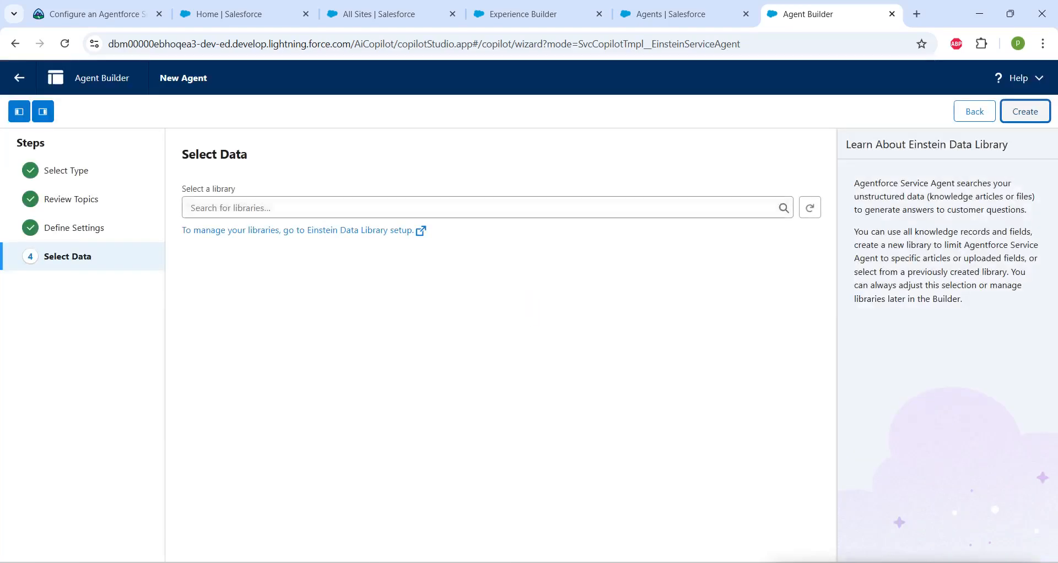
Create a new data library named CC Service Agent Library, upload CoralCloudResortFAQs.pdf to it, and create the agent
click(487, 208)
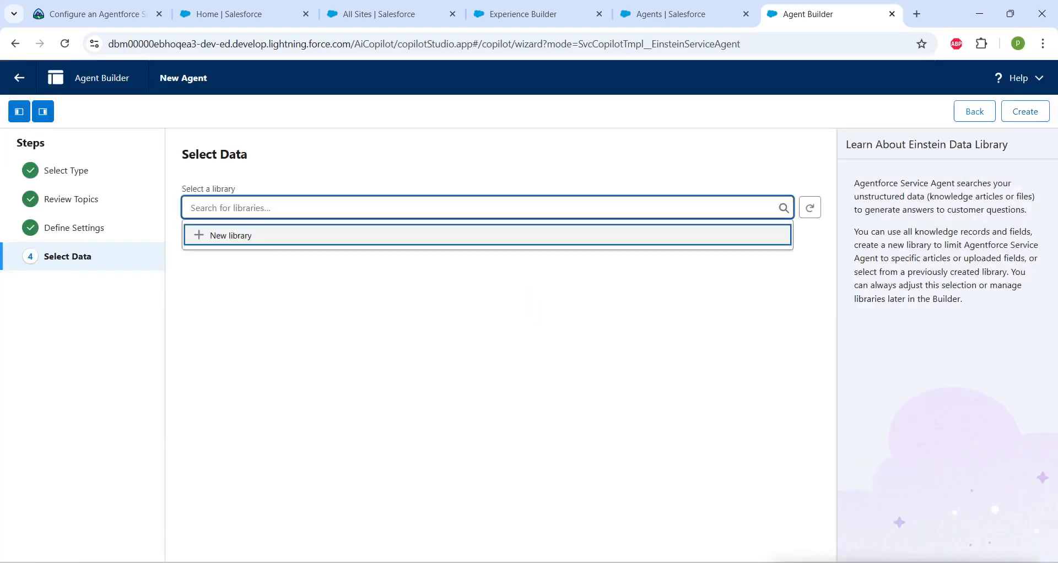
click(230, 236)
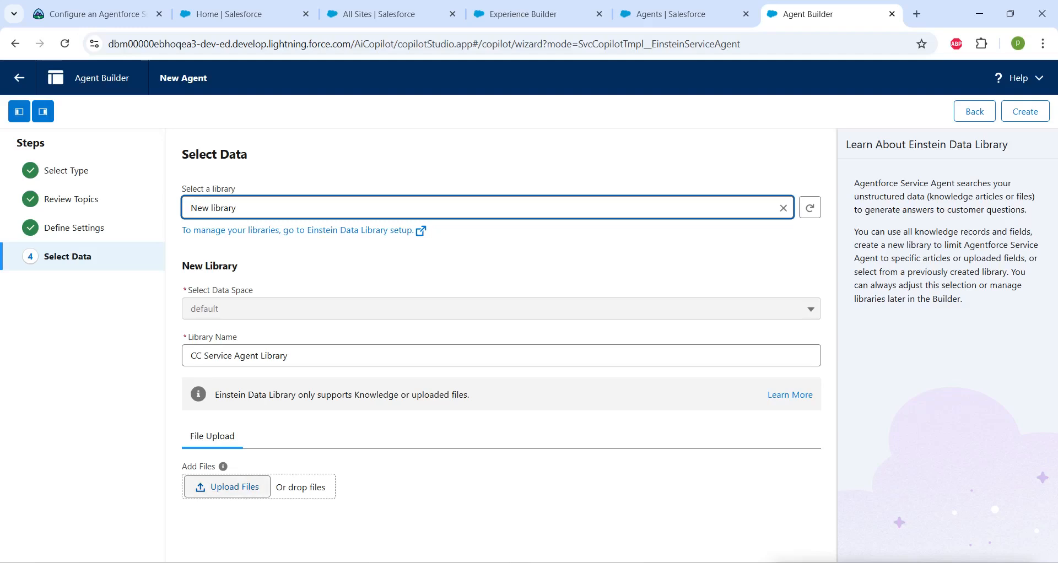
click(227, 486)
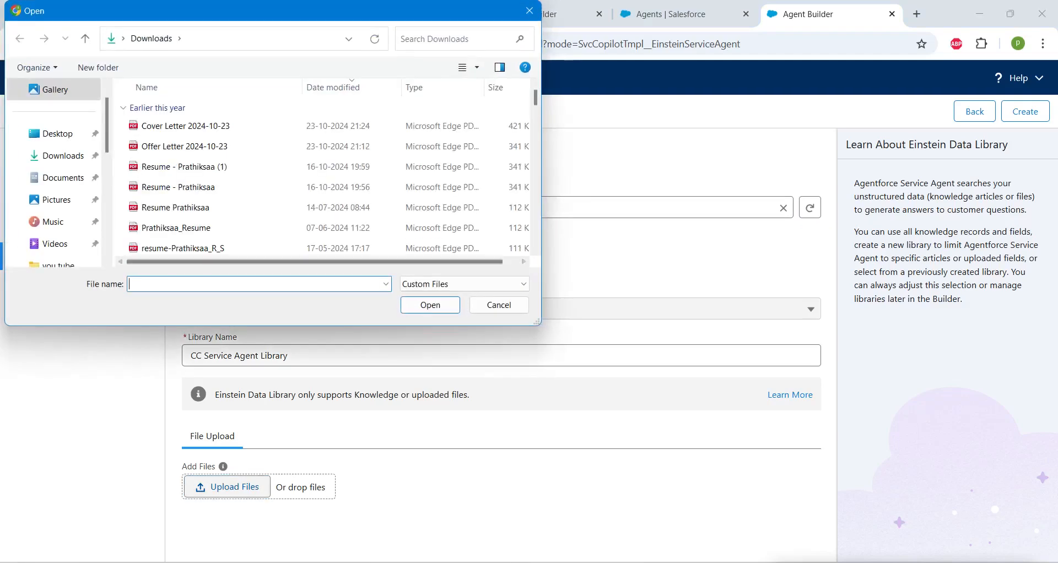
click(62, 178)
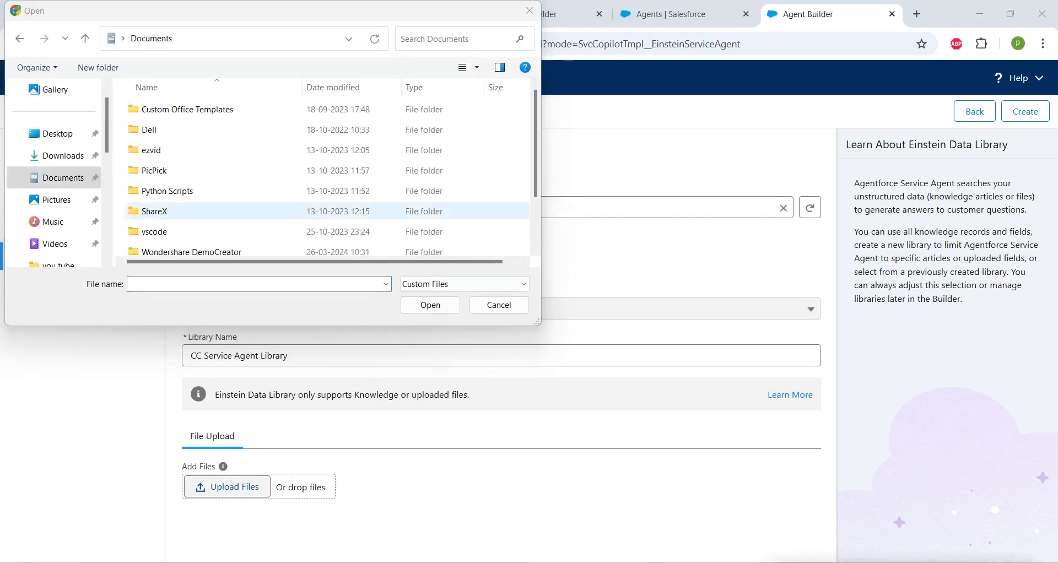
scroll(220, 209, down, 2)
double_click(182, 247)
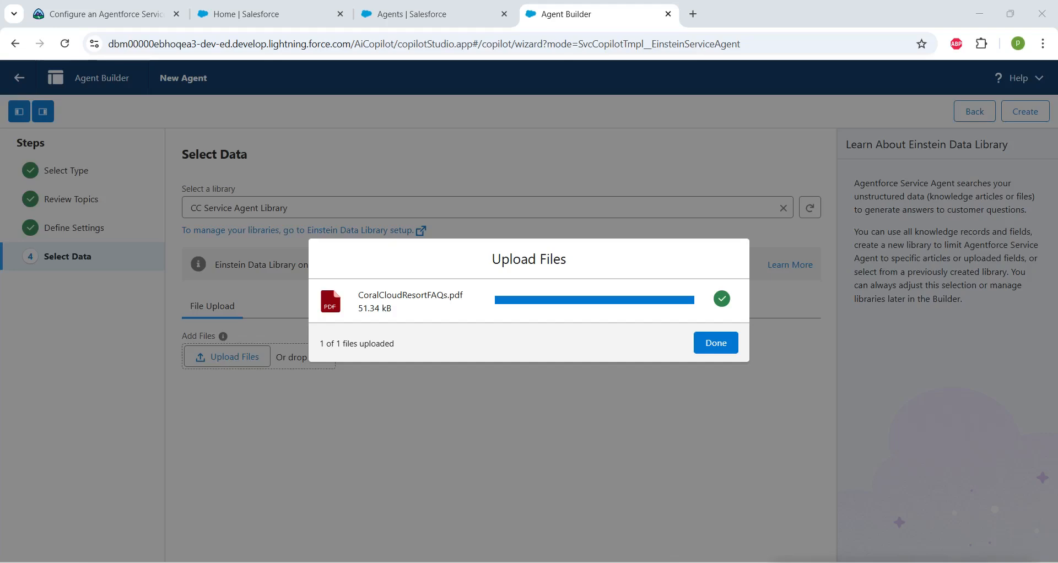
click(716, 343)
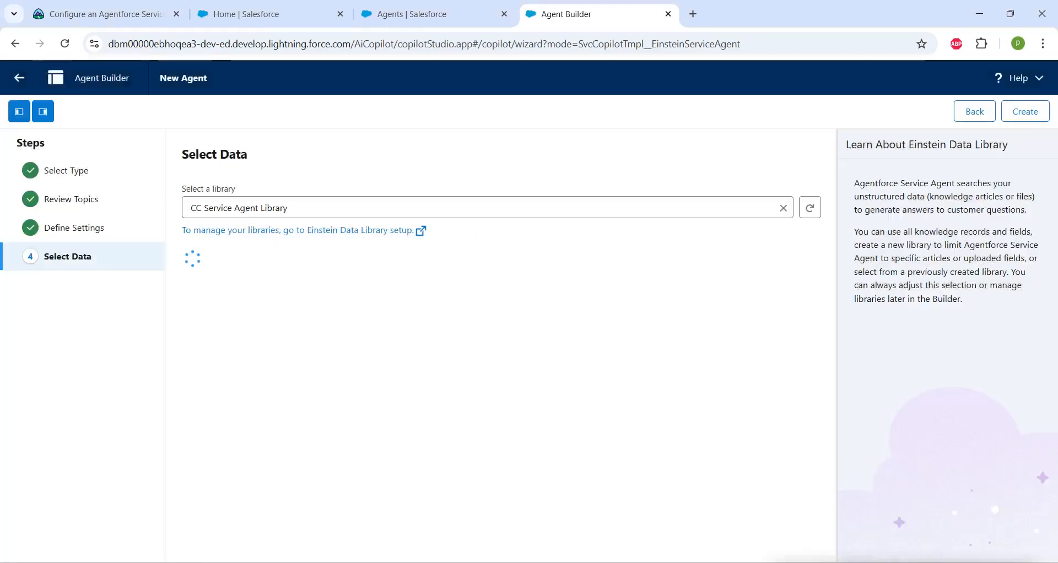
click(1025, 111)
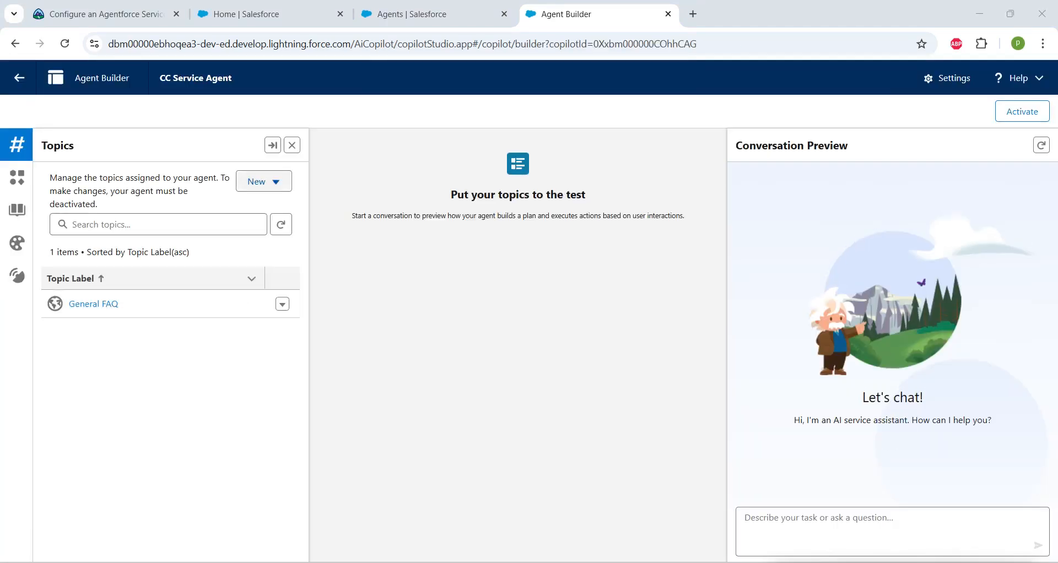
Start a new topic labelled Experience Management, with a classification description and scope covering experience bookings at Coral Cloud Resort
click(264, 181)
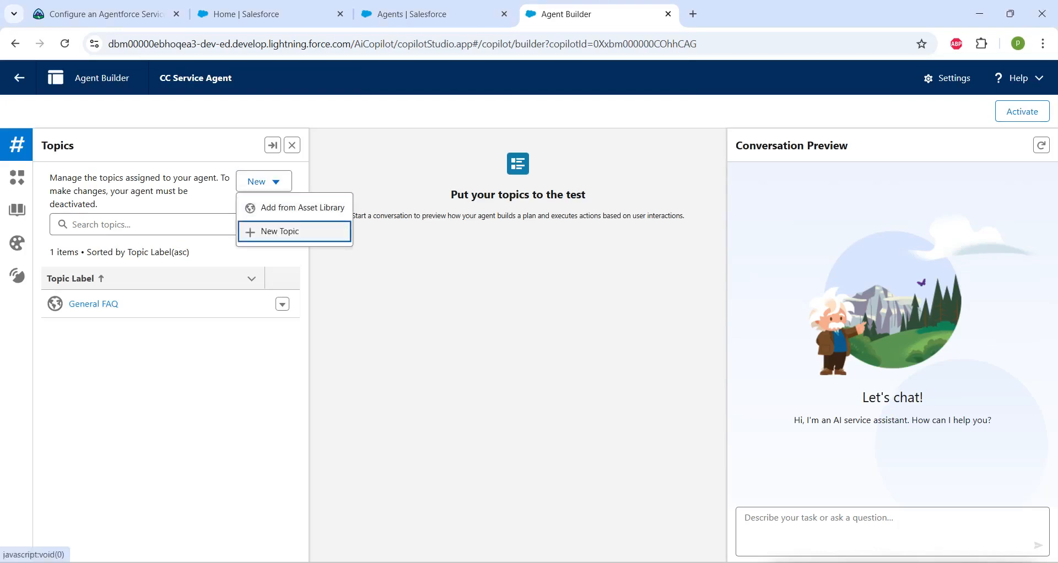
key(Return)
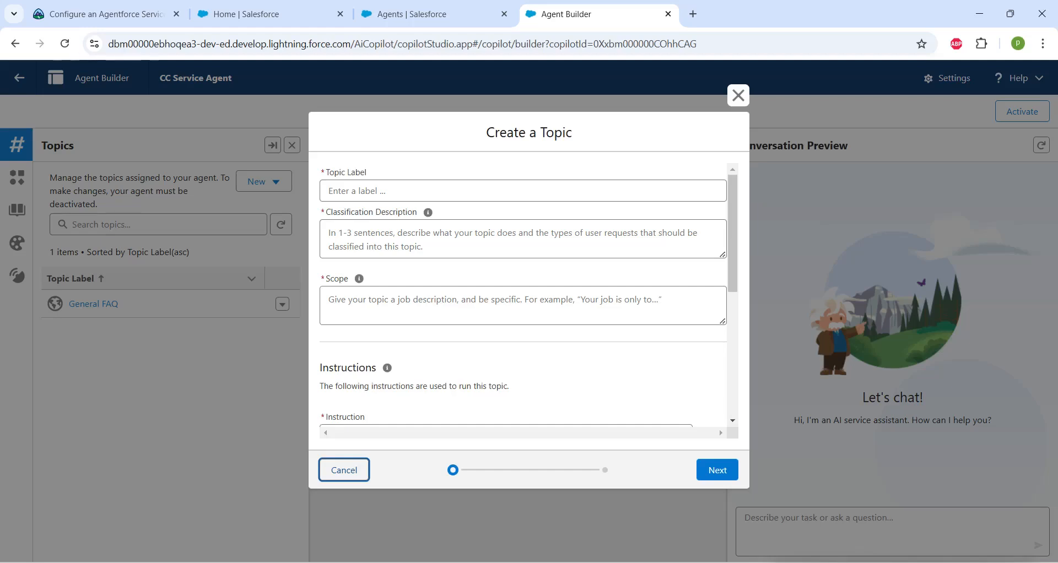
click(441, 191)
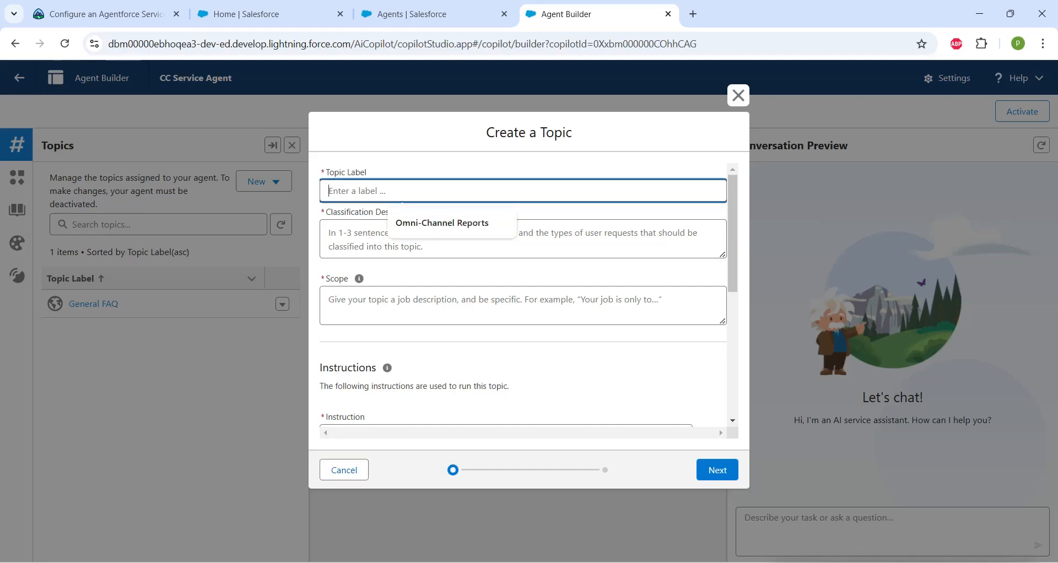
click(452, 247)
click(430, 190)
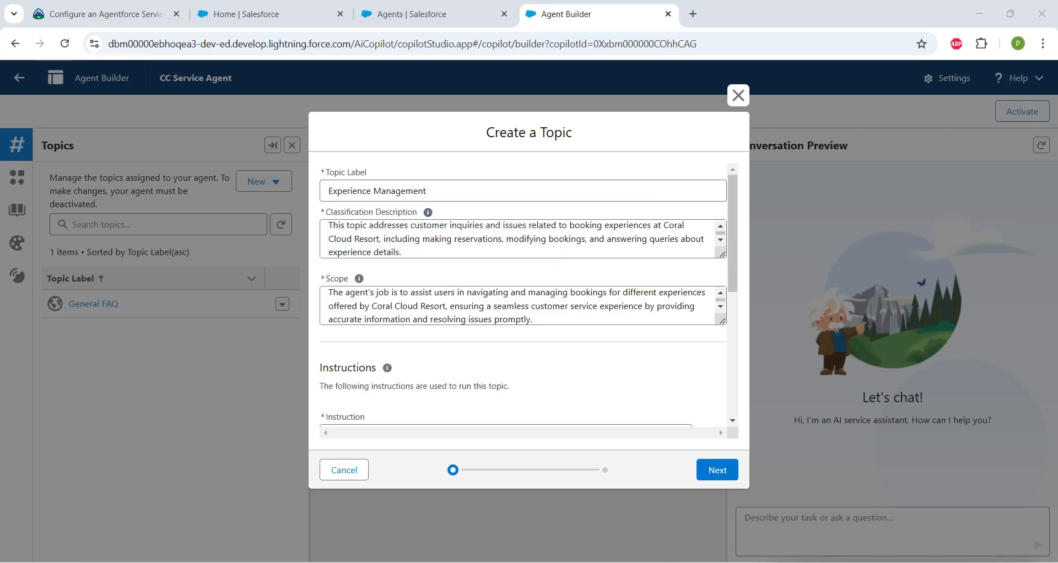
Add an instruction to run 'Get Experience Details' for Activities or Experiences inquiries, summarize results, and know the customer first; finish the topic without actions
scroll(524, 295, down, 3)
click(506, 323)
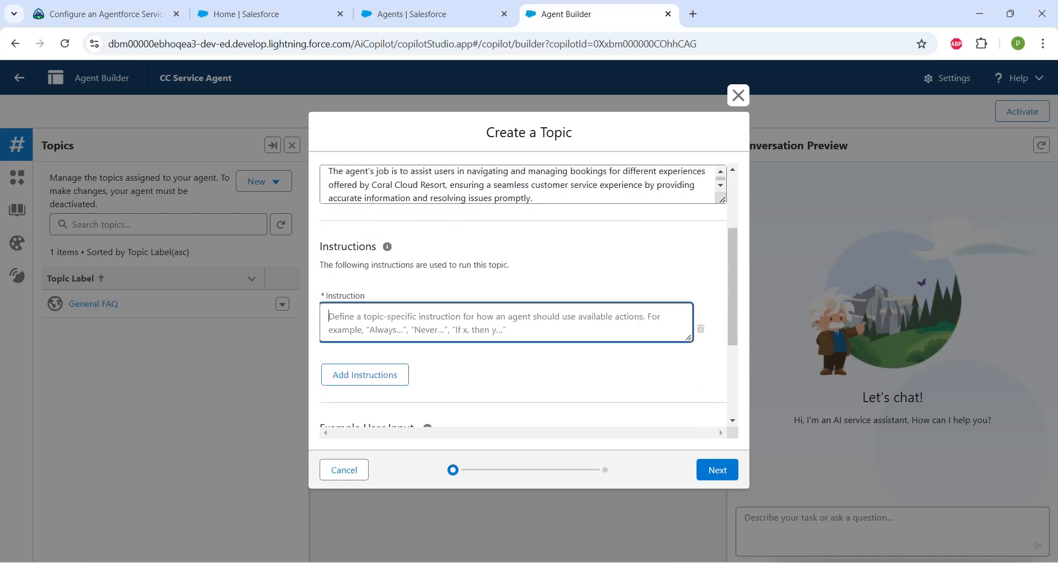
text(If a customer would like more information on Activities or Experiences, you should run the action 'Get Experience Details' and then summarize the results with improved readability. Always ensure you know the customer before running this action.)
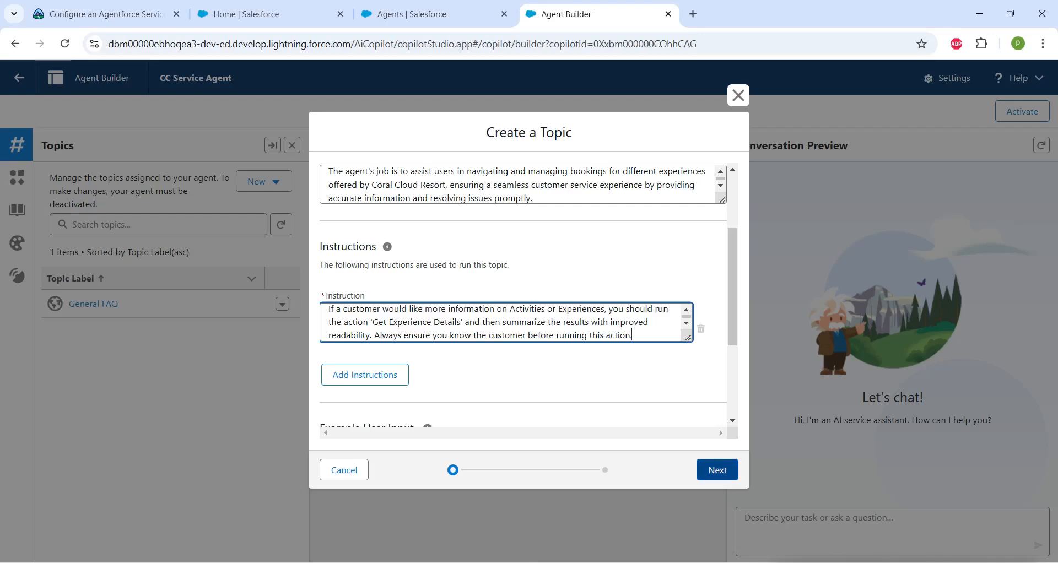
key(alt+Tab)
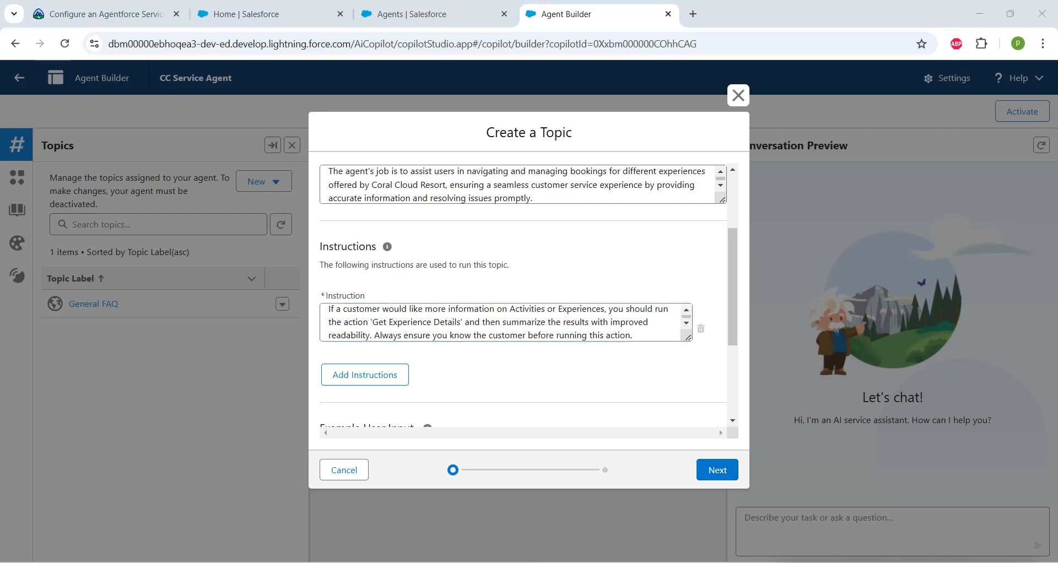
click(718, 470)
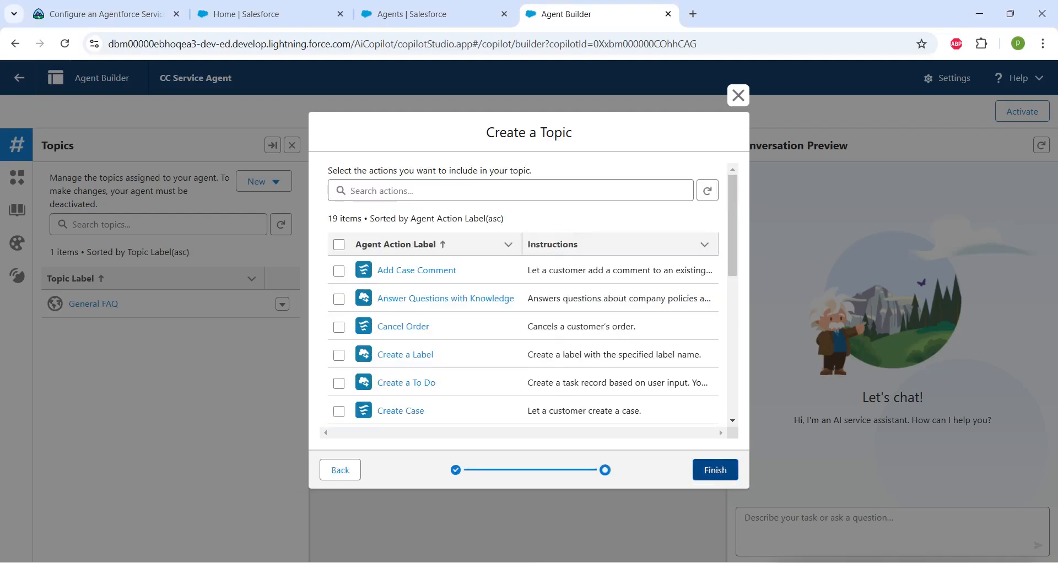
click(715, 470)
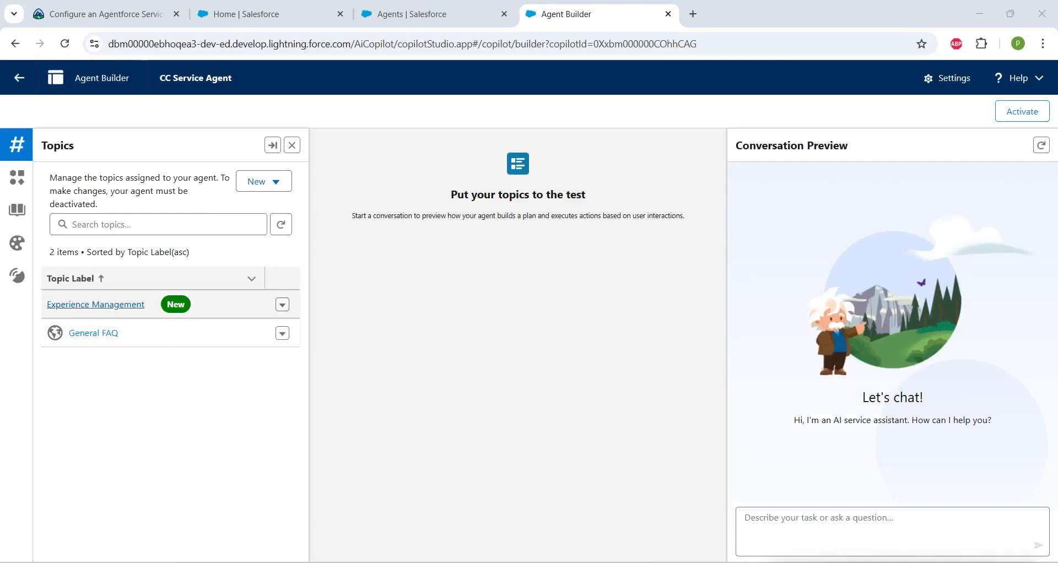
Start a new action within the Experience Management topic, with Flow as the reference action type
click(95, 305)
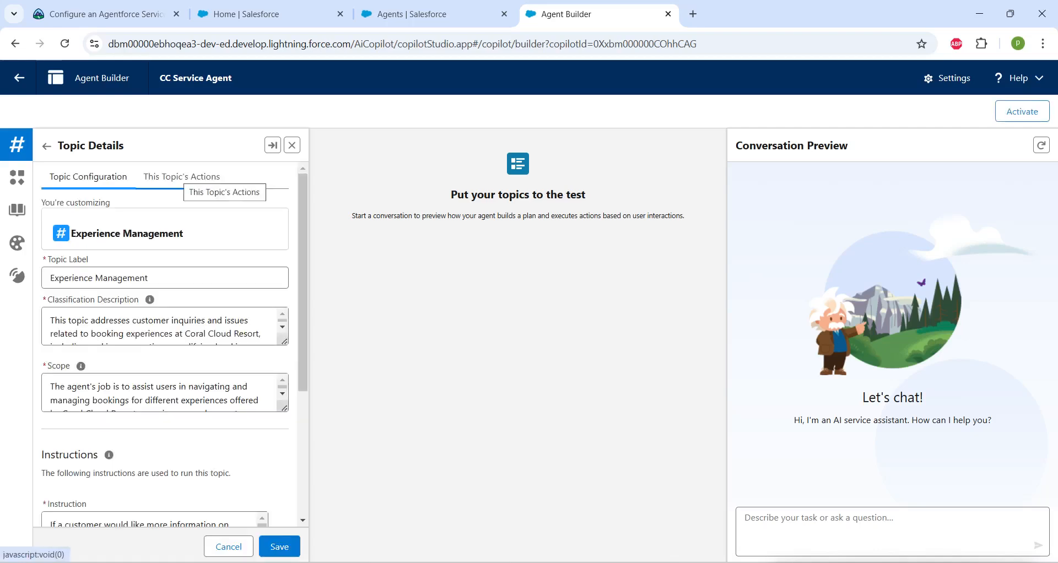
click(182, 176)
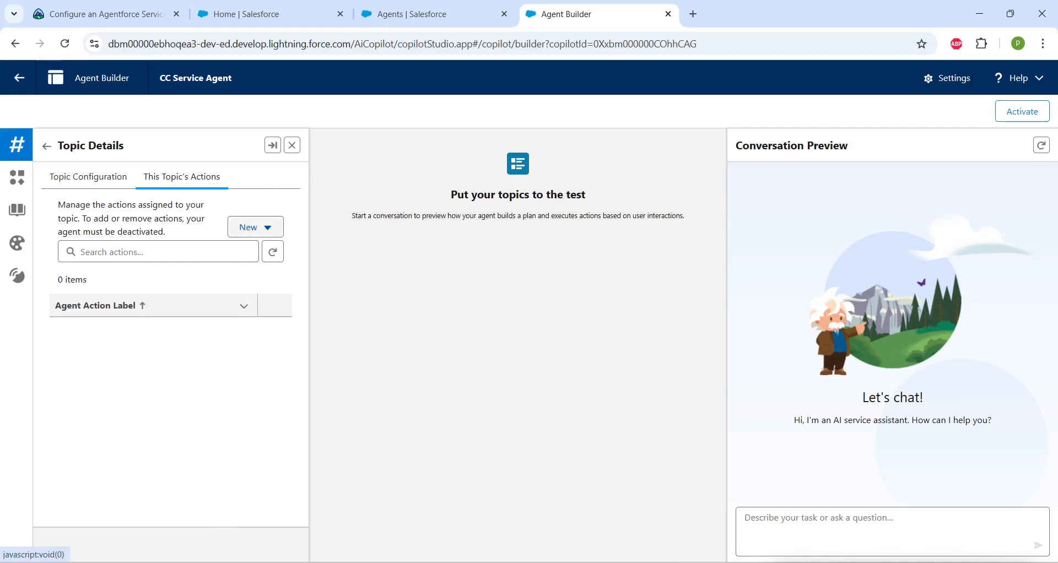
click(255, 227)
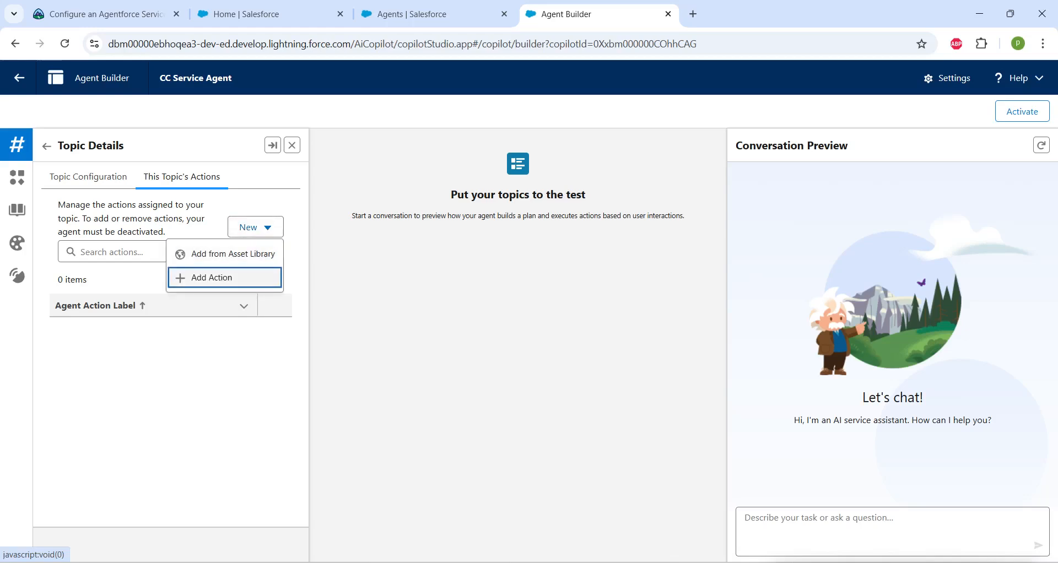
click(212, 277)
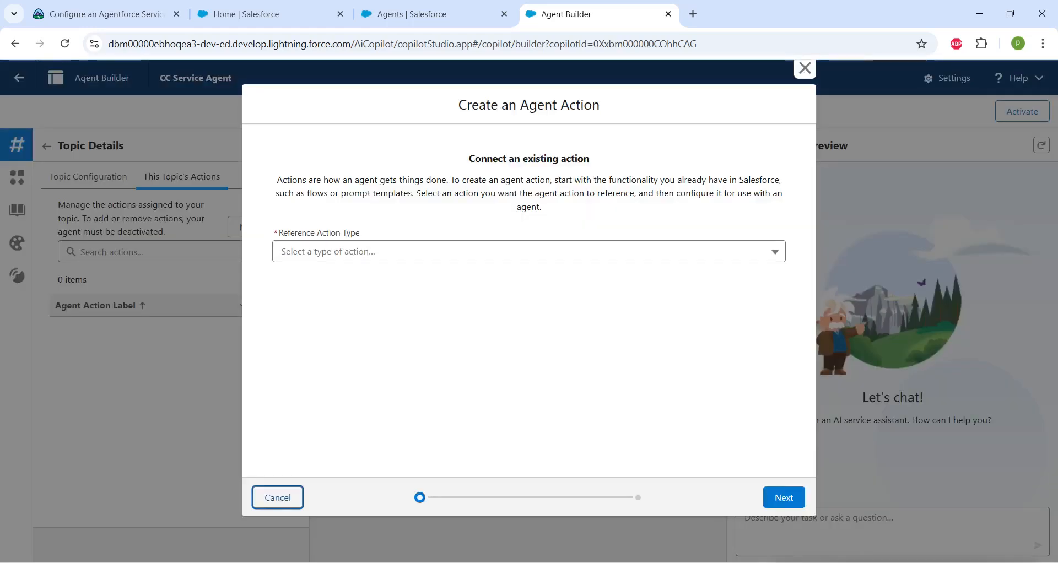
click(529, 252)
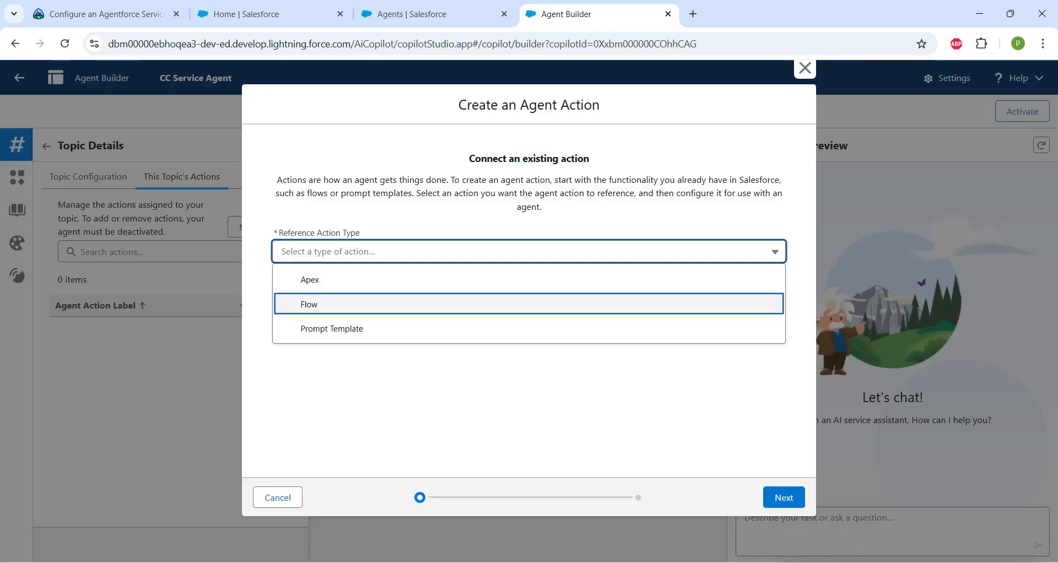
key(Return)
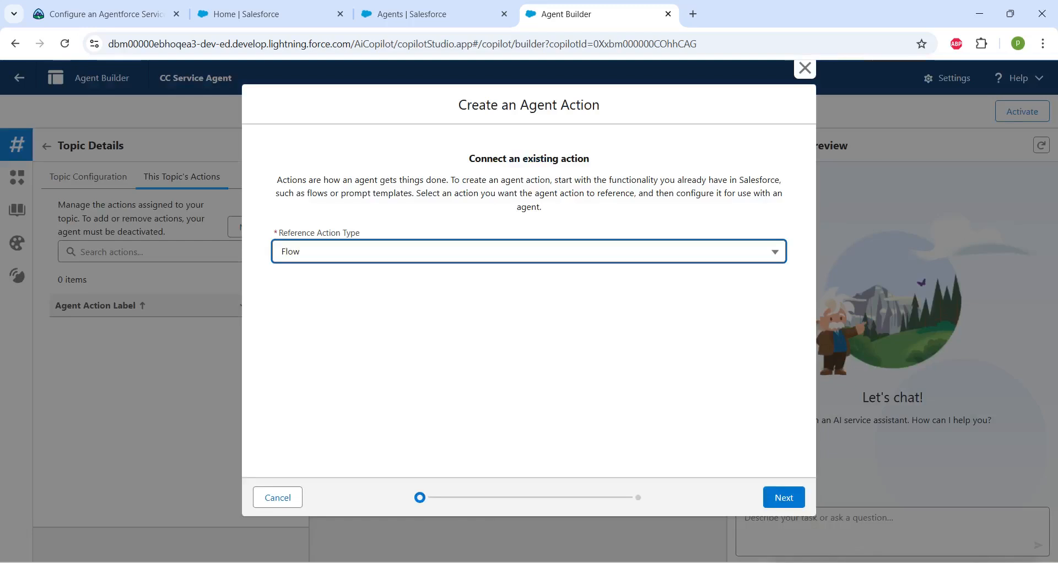
Choose the Get Experience Details flow as the reference action and continue to the action configuration
click(529, 296)
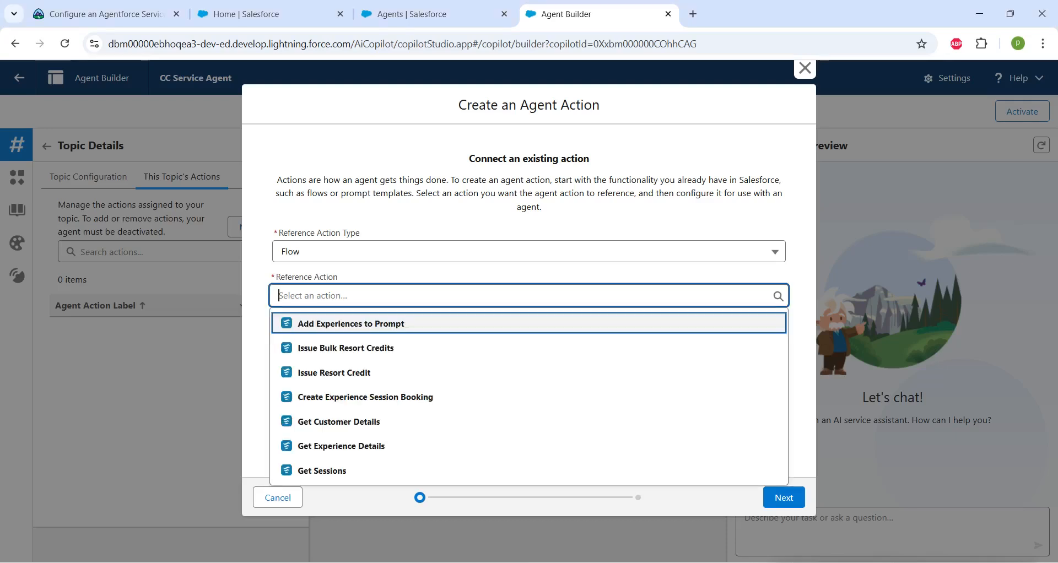
key(Down)
key(Down)
key(Down)
key(Down)
key(Down)
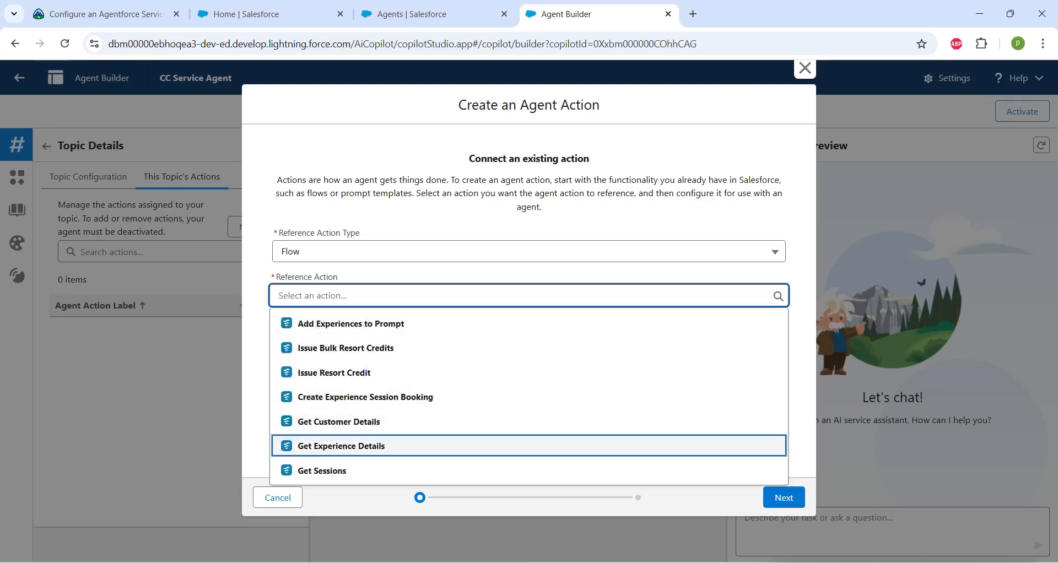
key(Return)
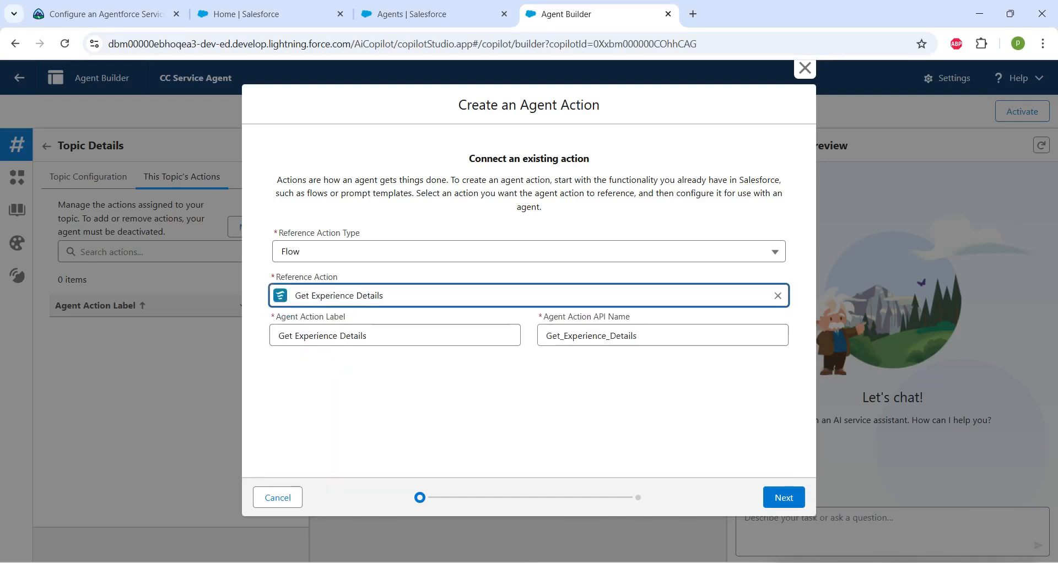
click(783, 498)
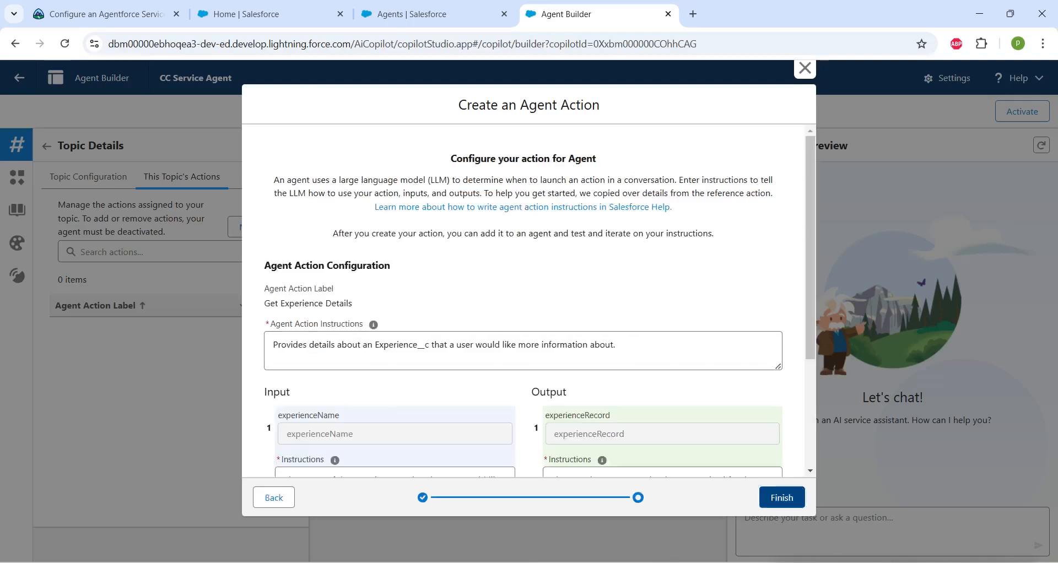
Mark the experienceName input as required, show the experienceRecord output in conversation, and finish the Get Experience Details action
scroll(524, 301, down, 1)
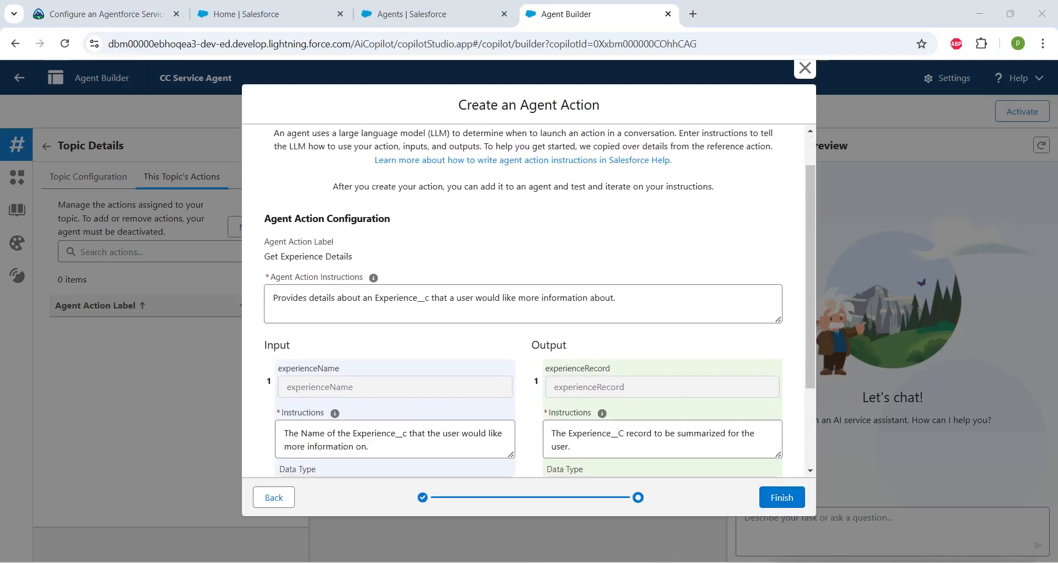
scroll(523, 301, down, 3)
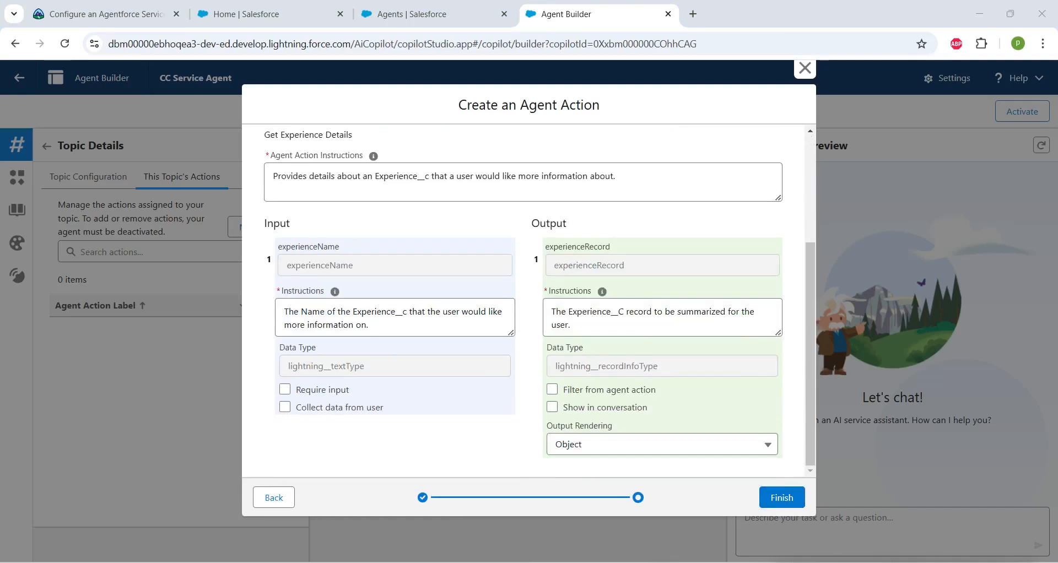
click(285, 390)
click(552, 407)
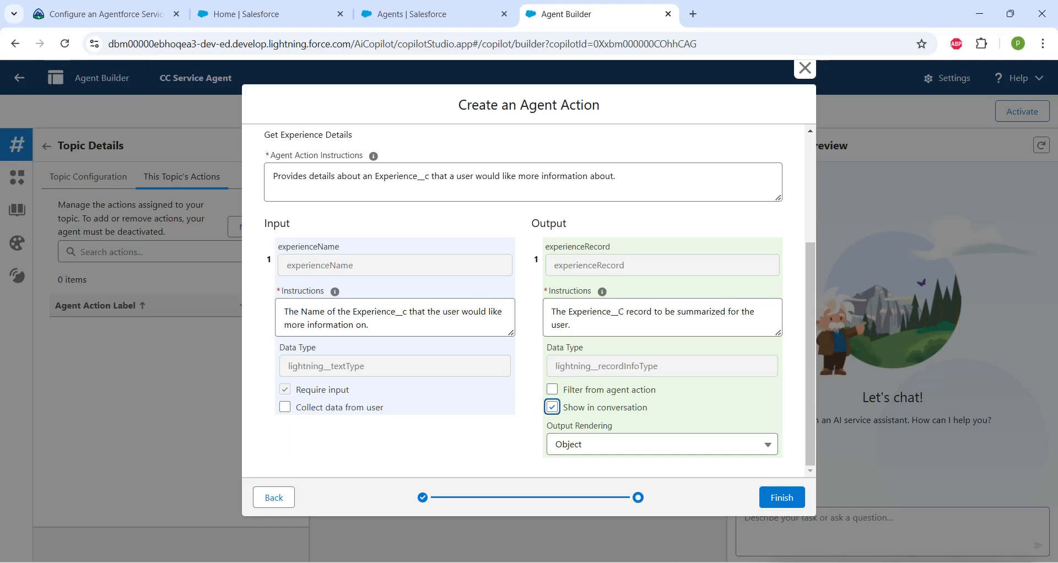
click(781, 498)
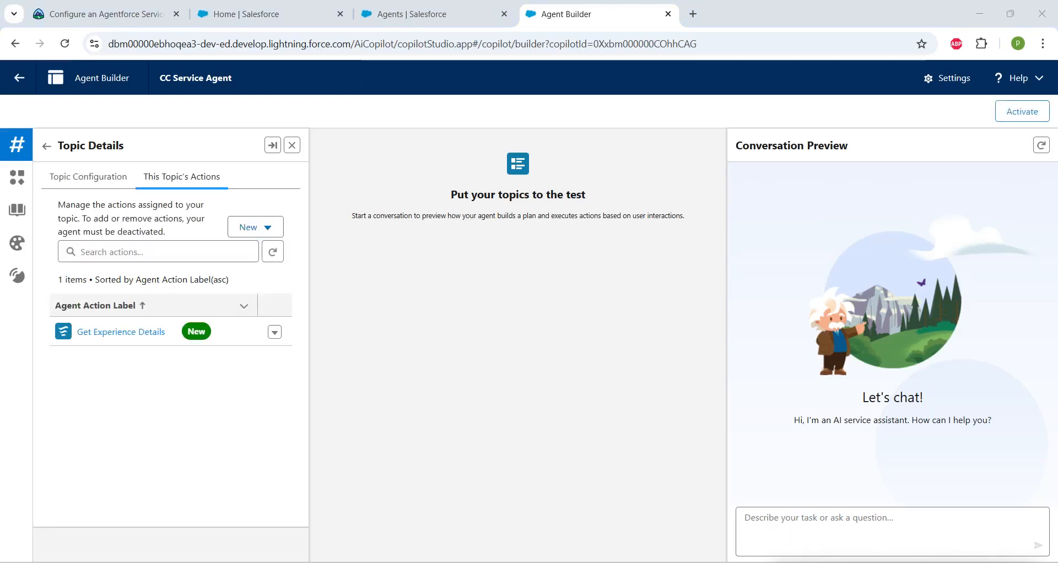
Add another action to the topic that references the Get Customer Details flow, and continue to its configuration
click(255, 227)
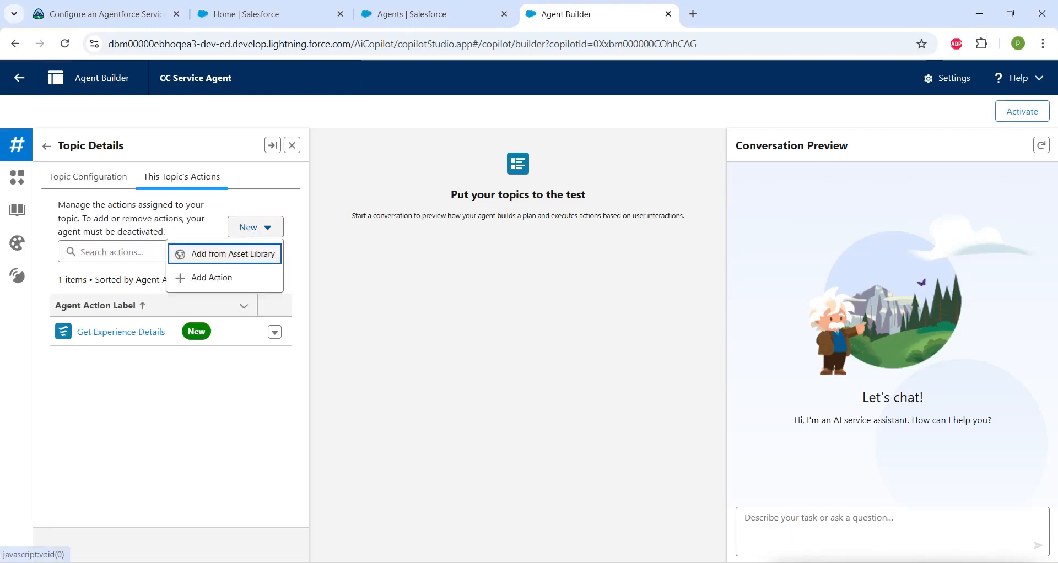
click(212, 277)
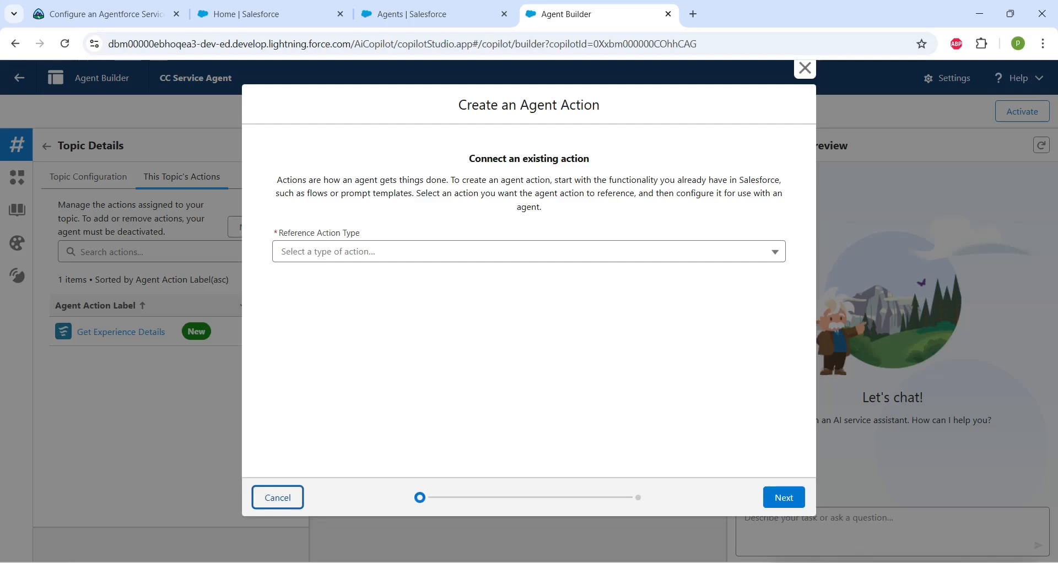
click(419, 252)
click(385, 305)
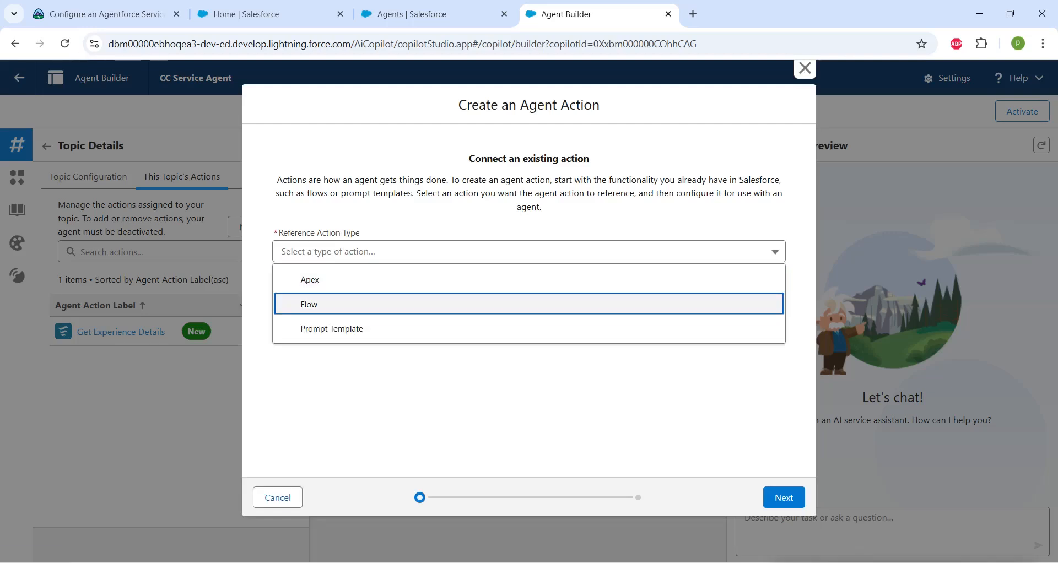
click(419, 296)
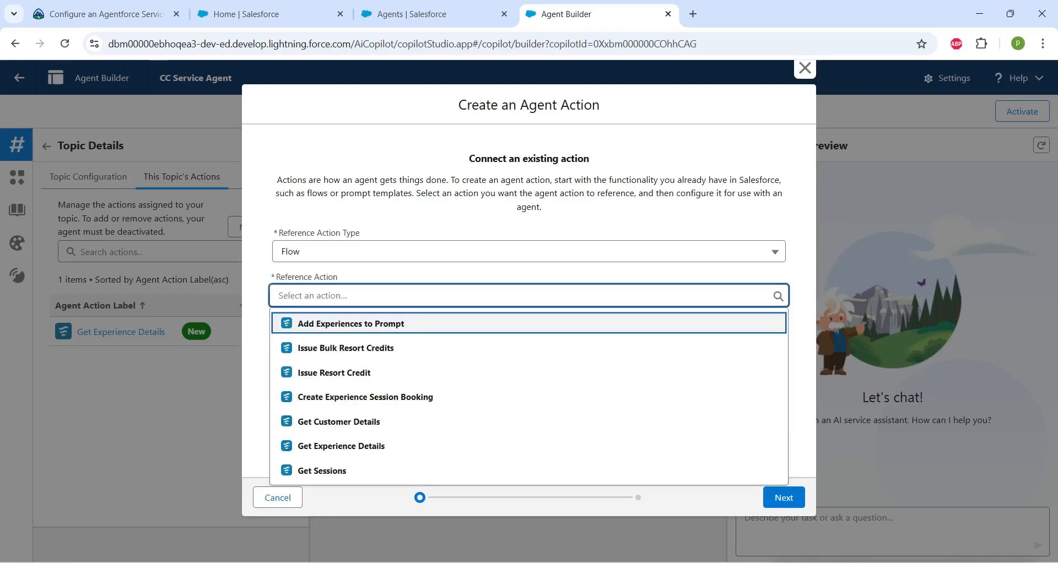
key(Down)
key(Down)
key(Down)
key(Down)
key(Down)
key(Up)
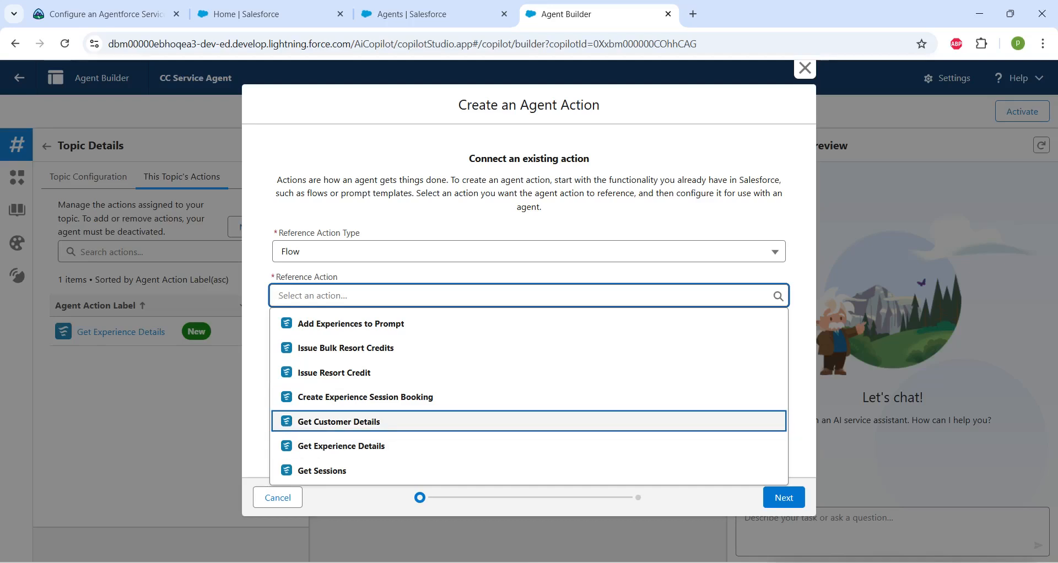
key(Return)
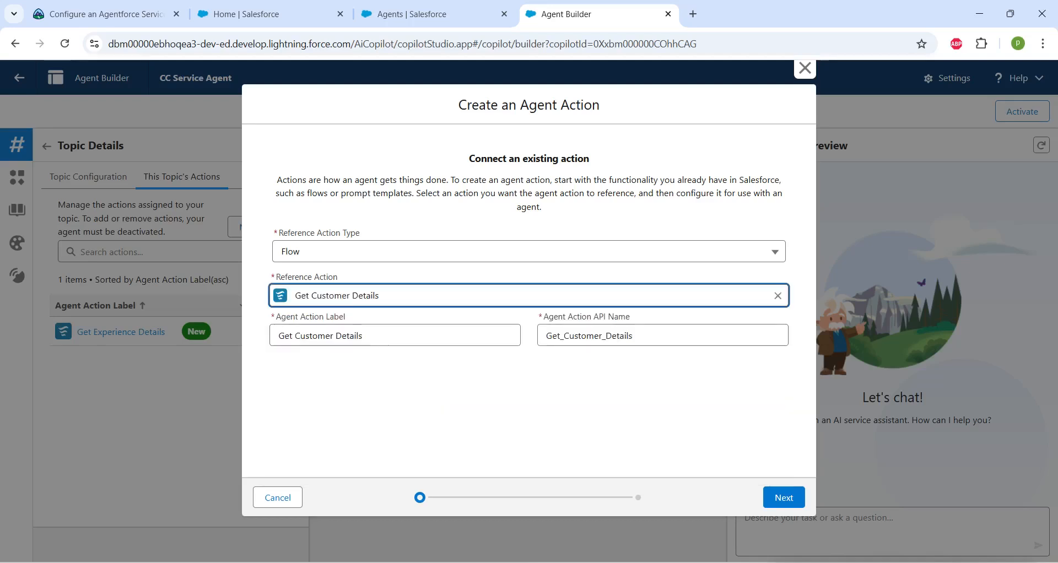
click(783, 498)
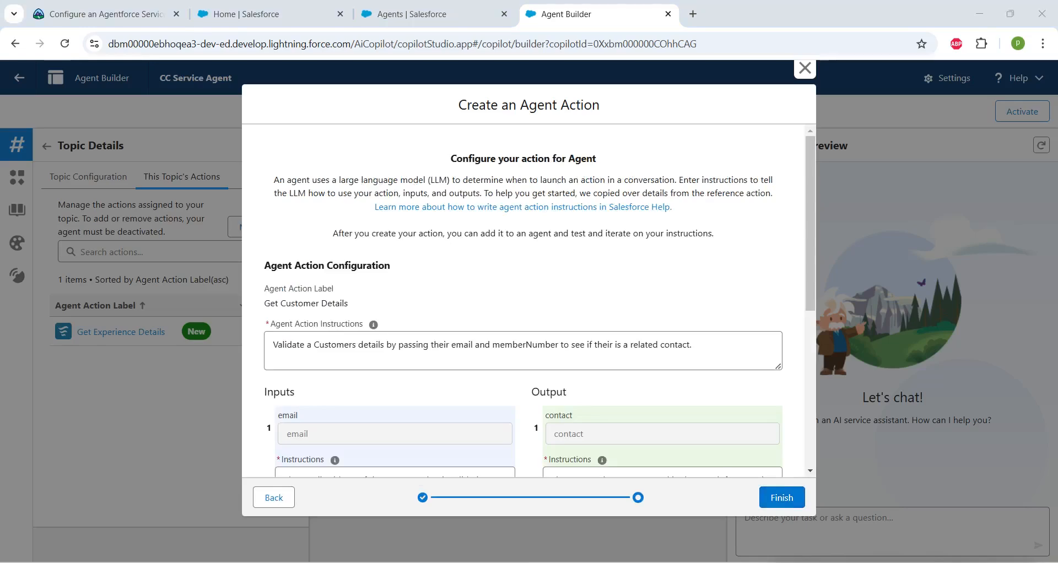
Require the email and memberNumber inputs, show the contact output in conversation, and finish the Get Customer Details action
scroll(528, 306, down, 4)
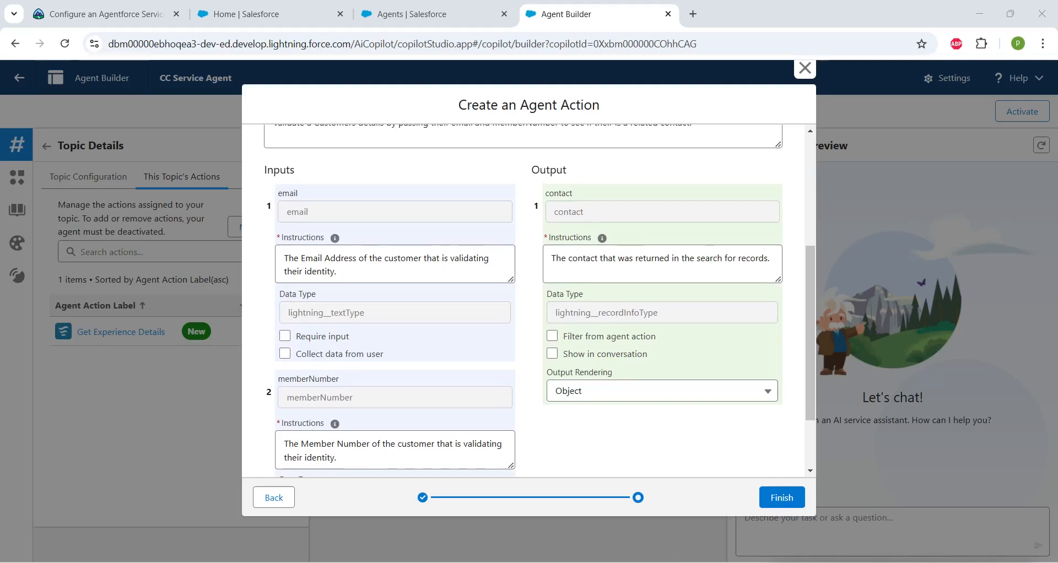
scroll(528, 306, down, 2)
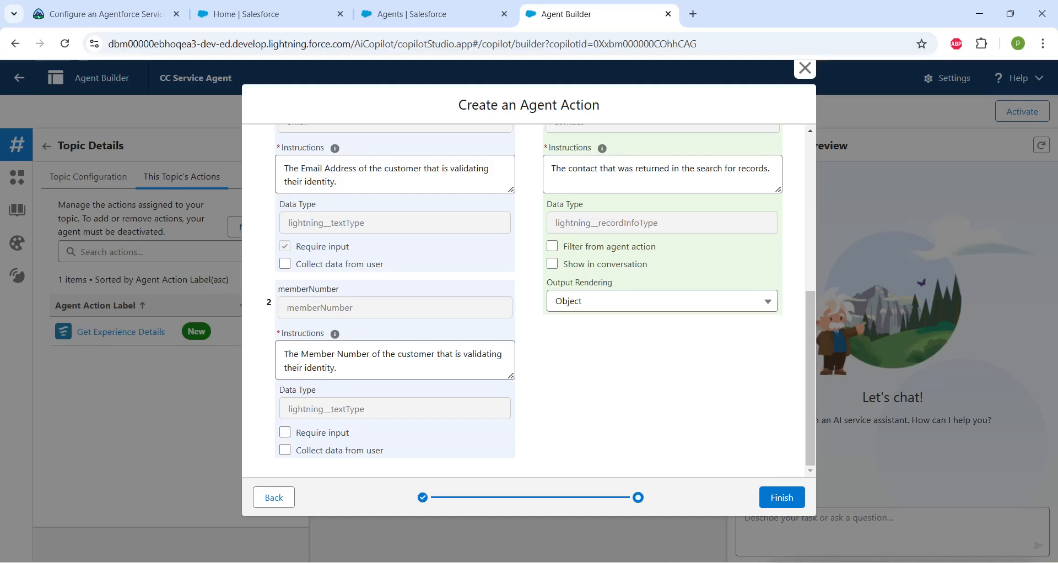
click(285, 433)
scroll(551, 309, up, 2)
click(553, 329)
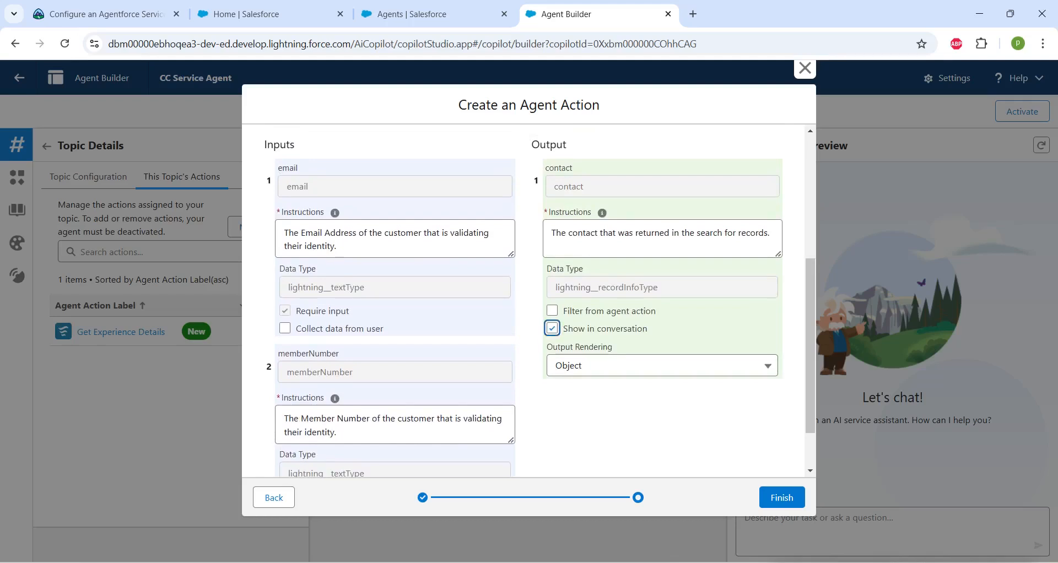
scroll(556, 330, down, 2)
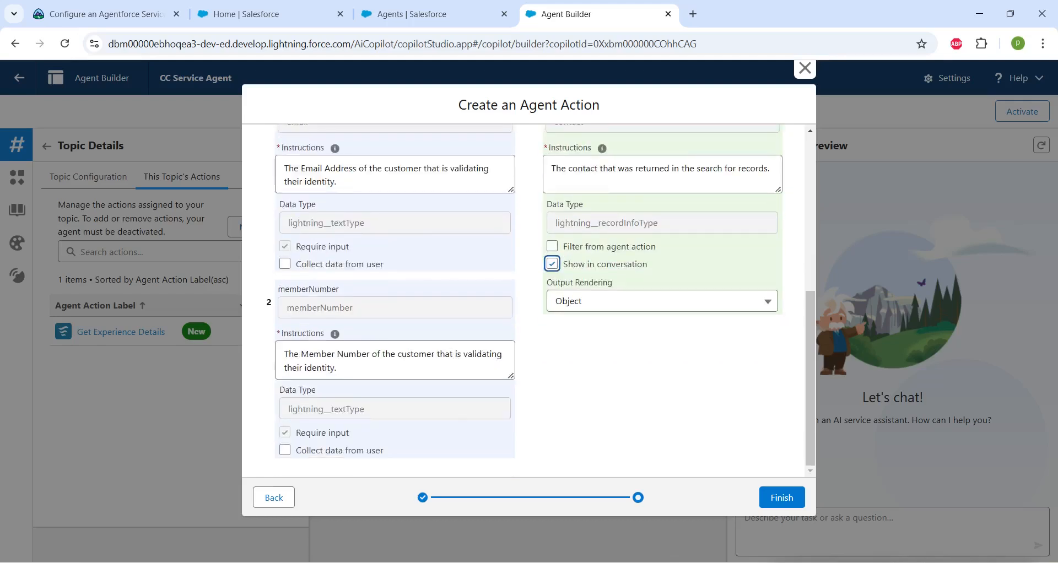
click(782, 498)
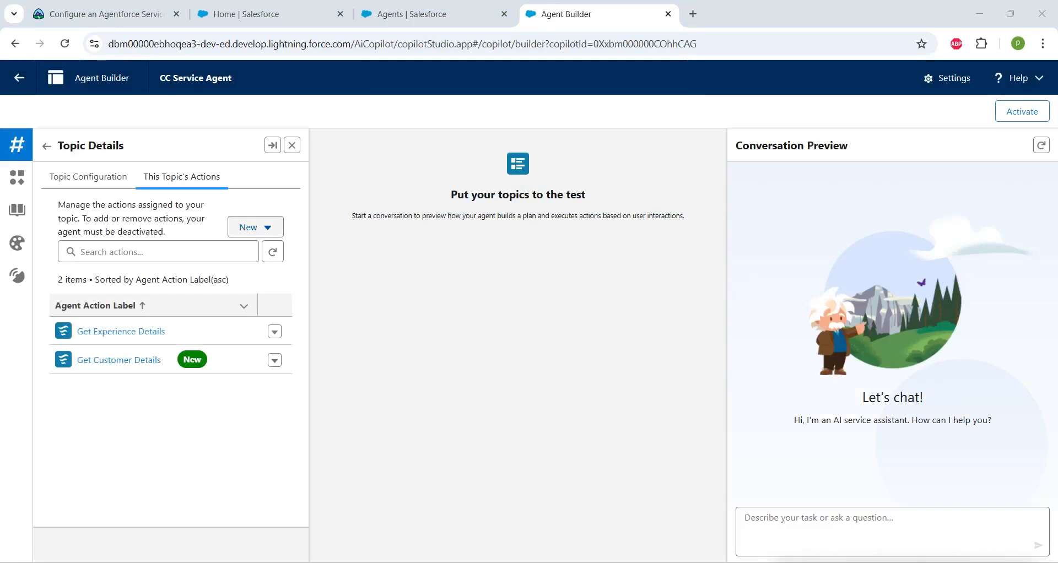
Add a further action to the topic that references the Get Sessions flow, and continue to its configuration
click(256, 227)
click(212, 278)
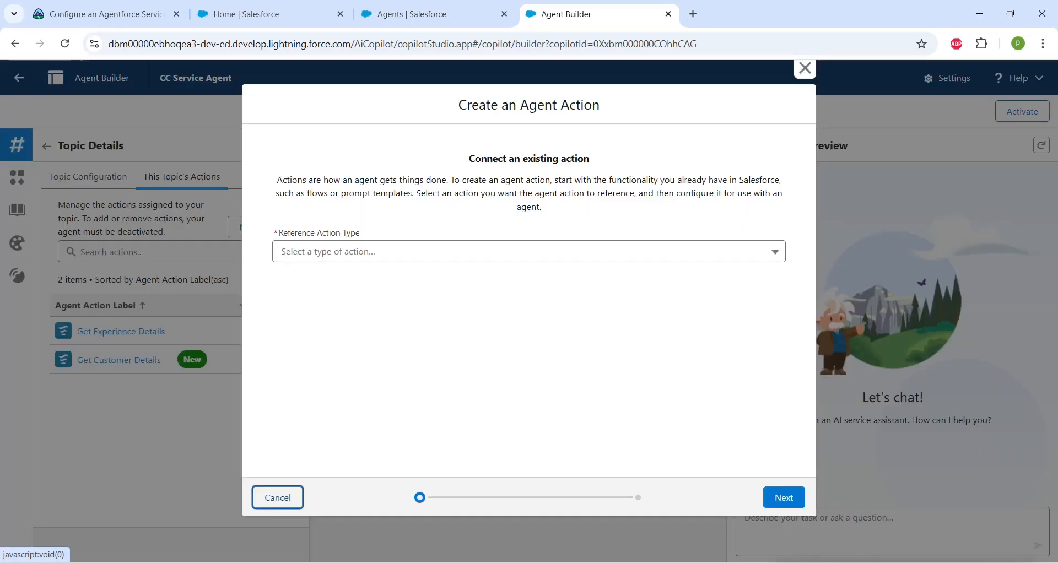
click(529, 252)
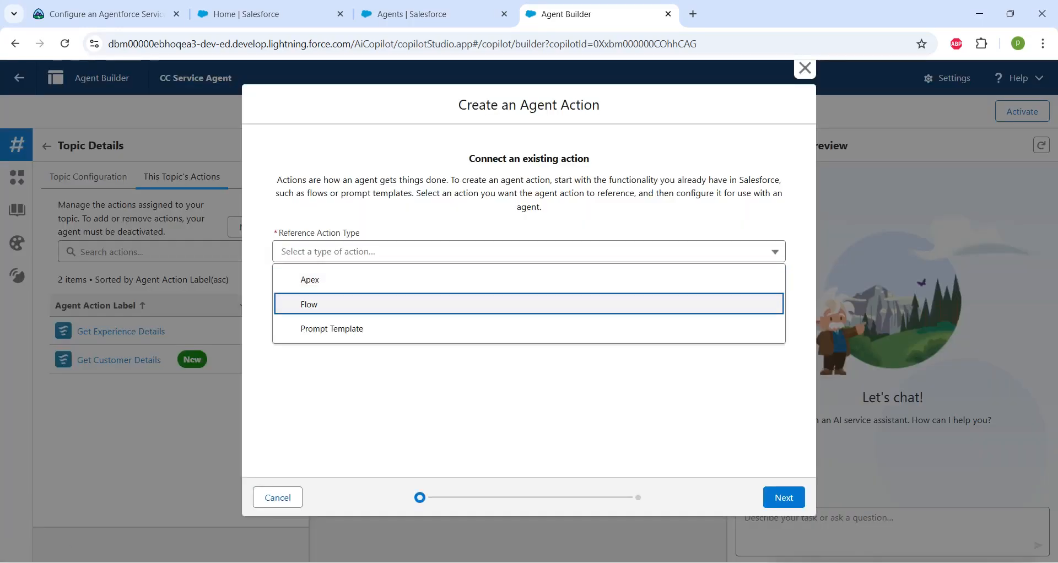
key(Return)
click(529, 296)
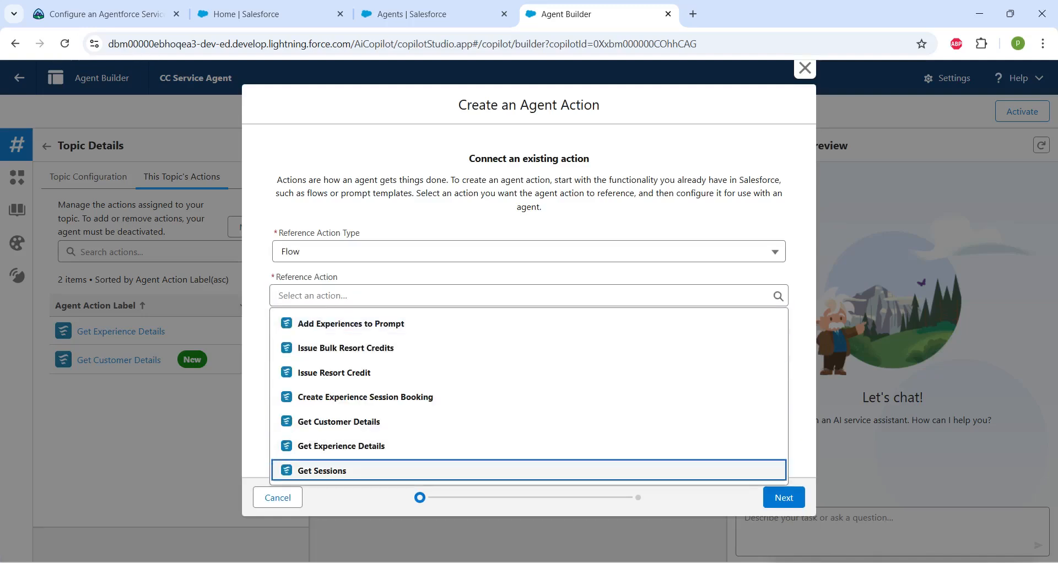
key(Return)
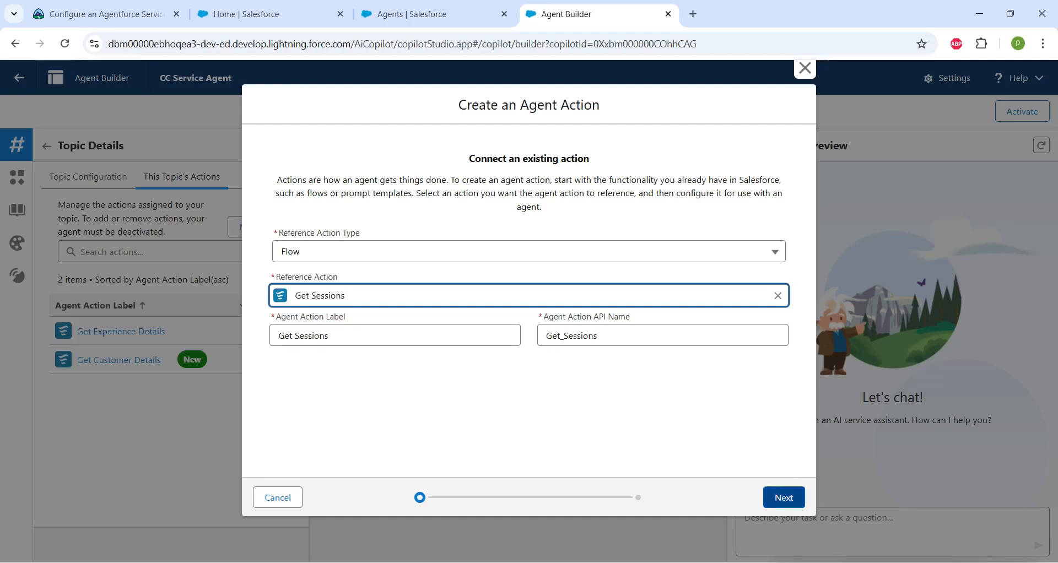
click(783, 497)
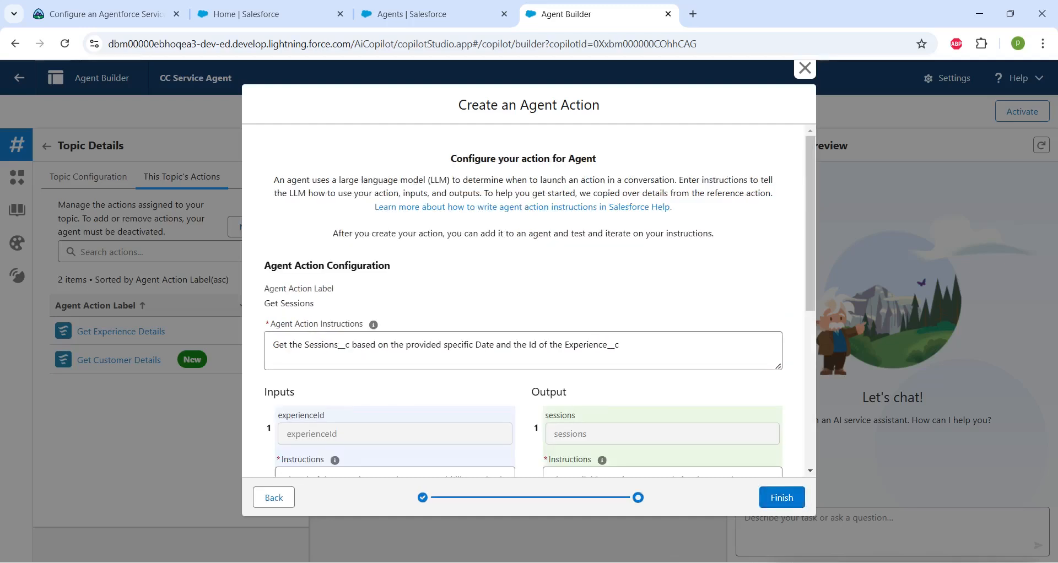
Require the experienceId and startDate inputs, show the sessions output in conversation, and finish the Get Sessions action
scroll(524, 303, down, 4)
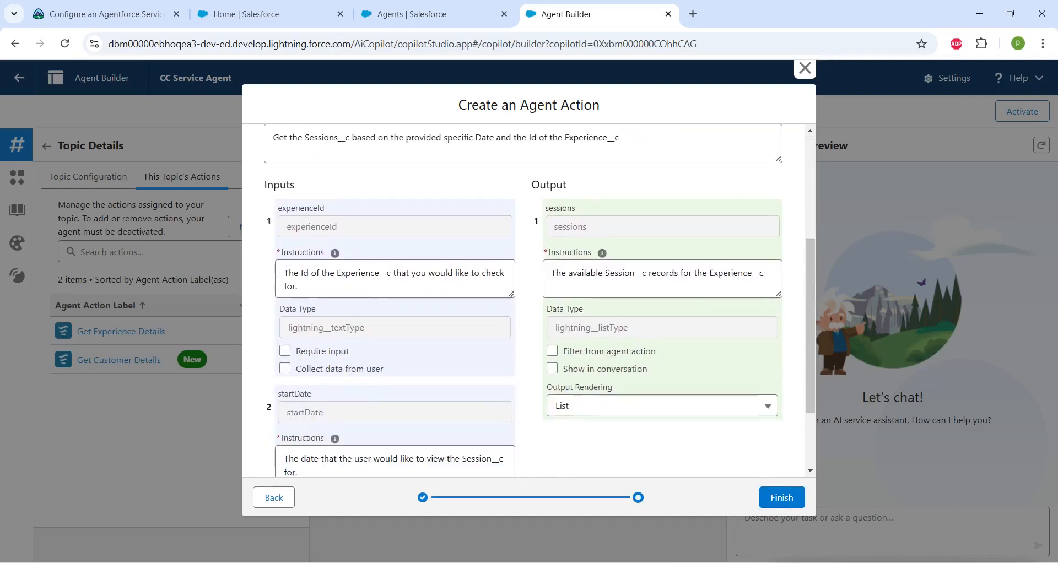
scroll(524, 303, down, 2)
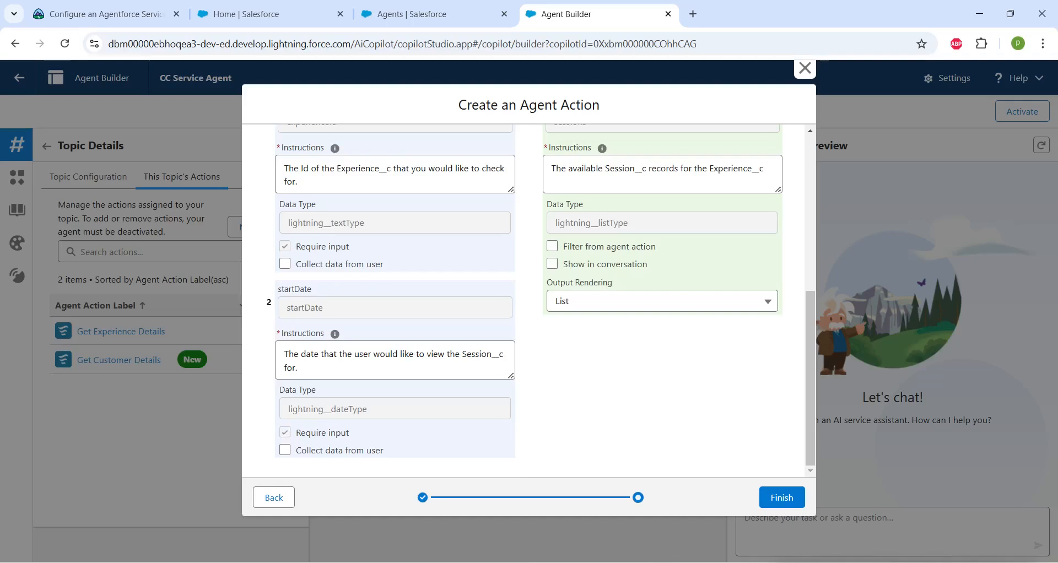
scroll(524, 303, up, 3)
scroll(524, 303, down, 1)
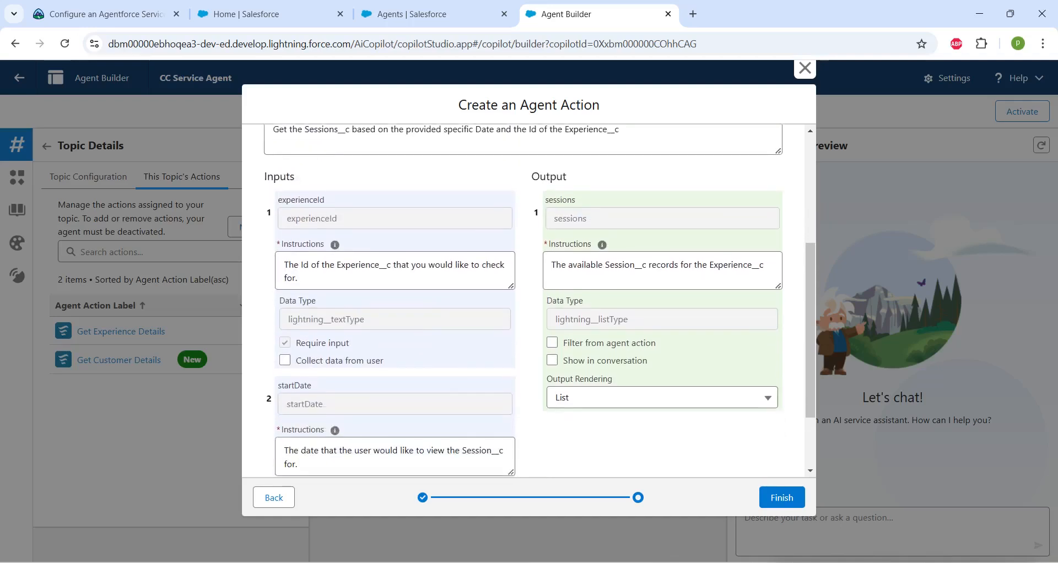
click(552, 361)
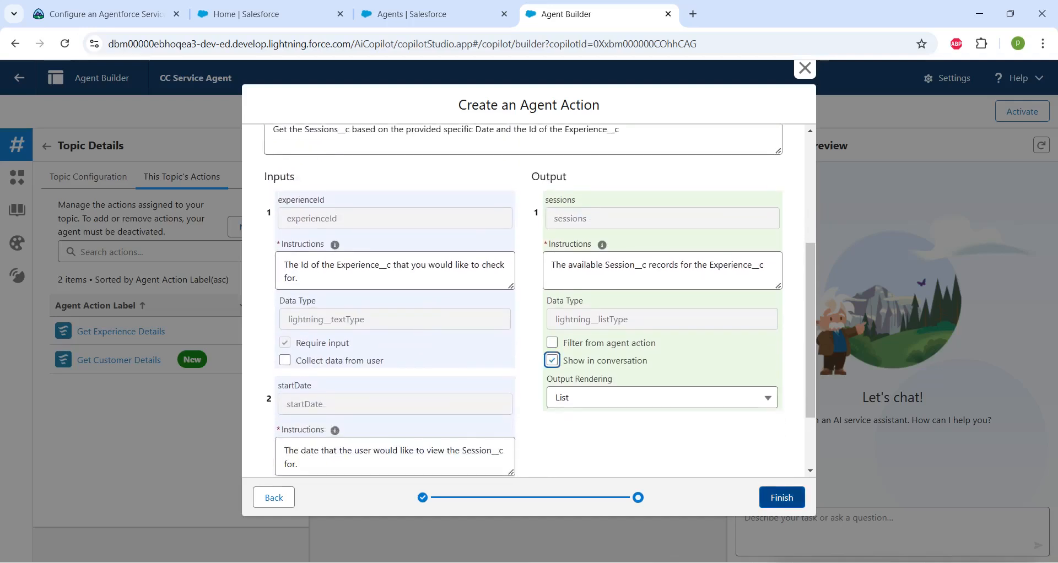
click(782, 497)
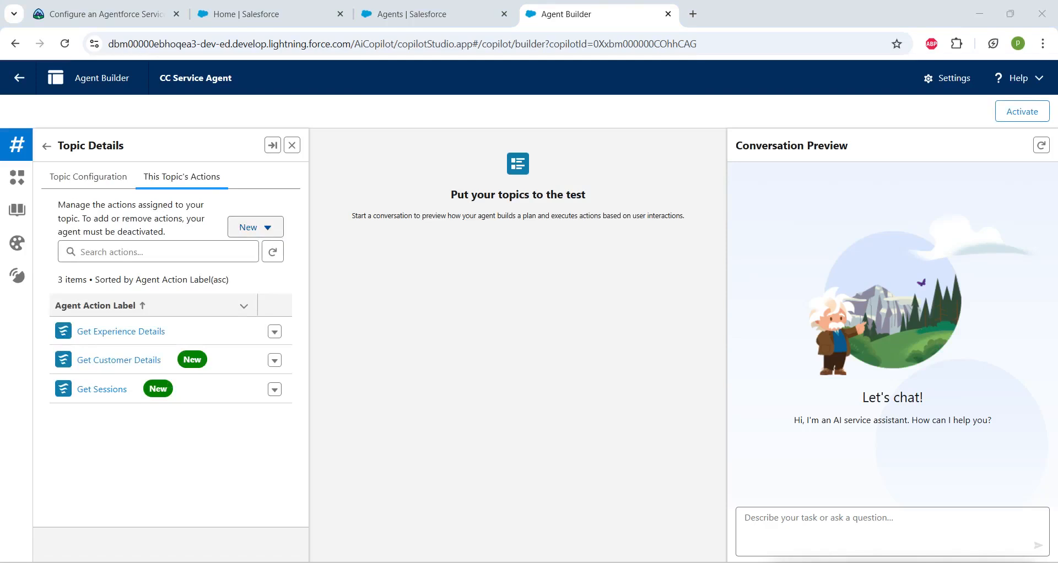
Add an action of type Prompt Template that references Generate Personalized Schedule, and continue to its configuration
click(256, 227)
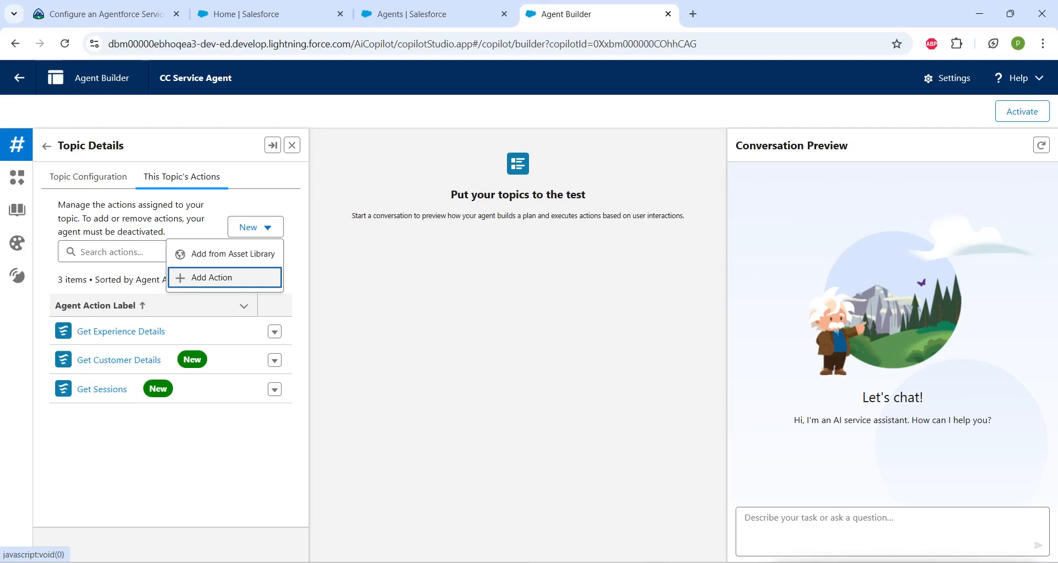
click(225, 278)
click(529, 251)
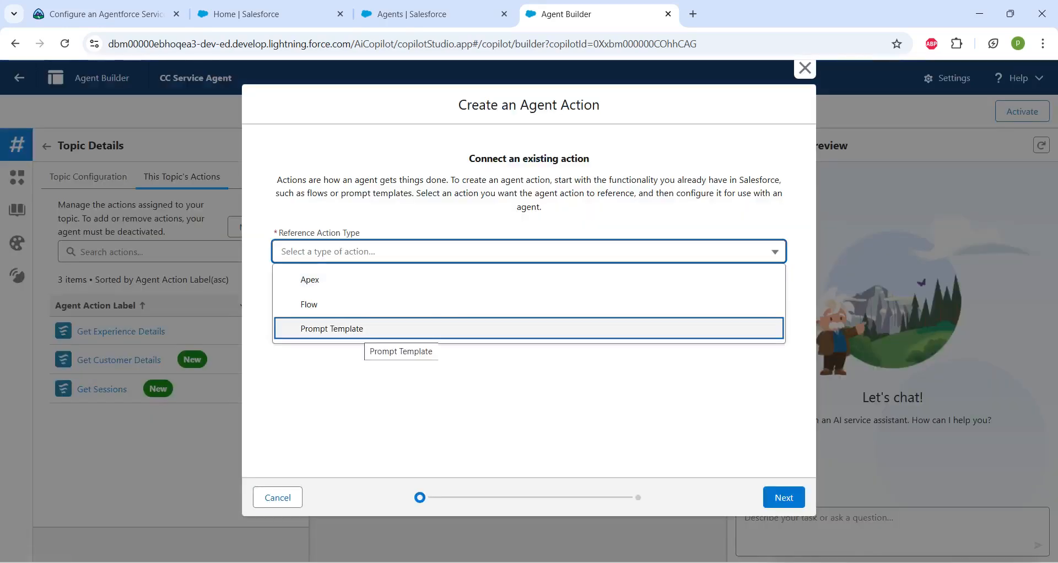
key(Return)
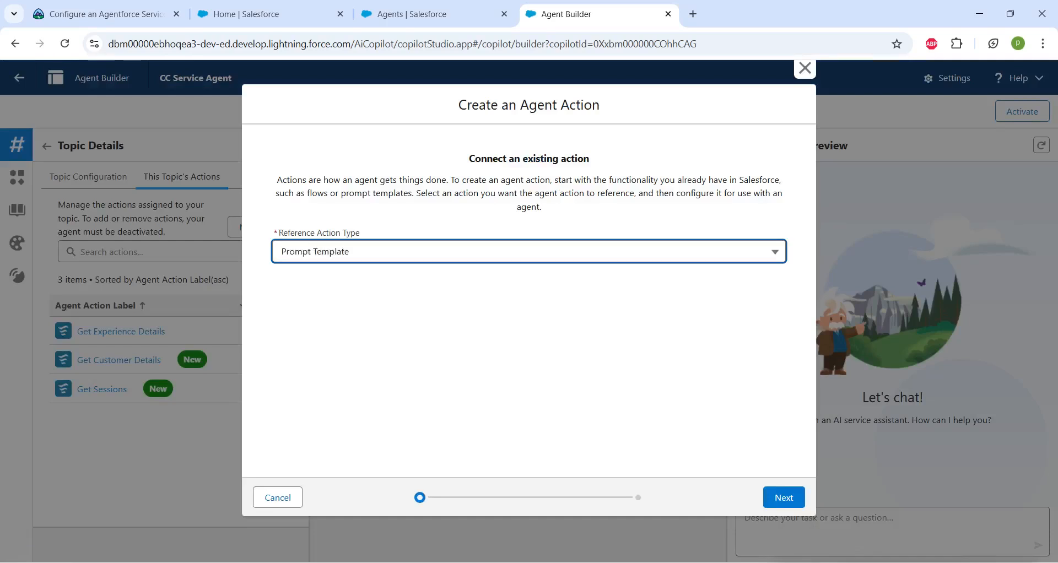
click(441, 296)
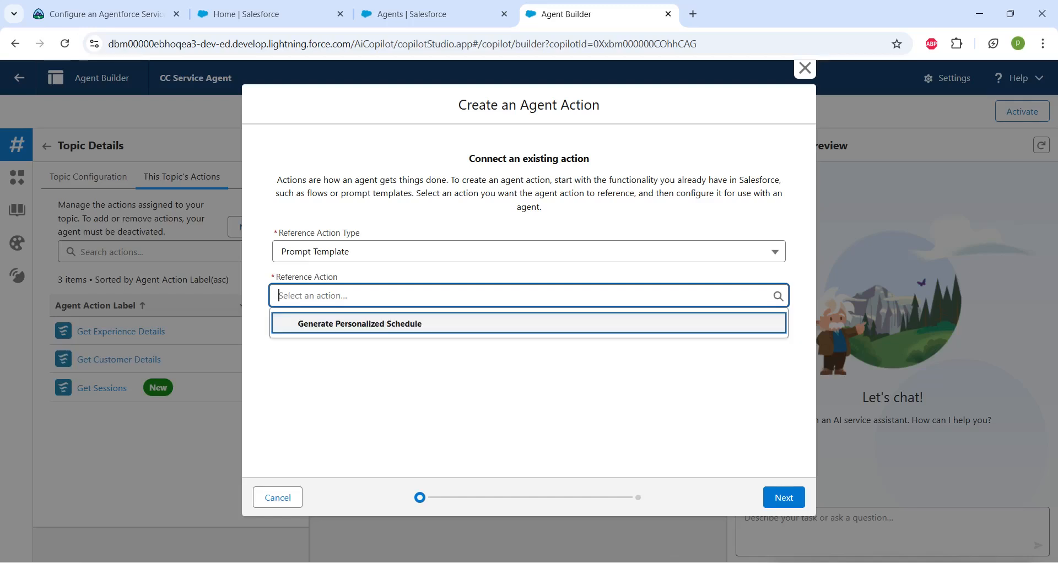
key(Return)
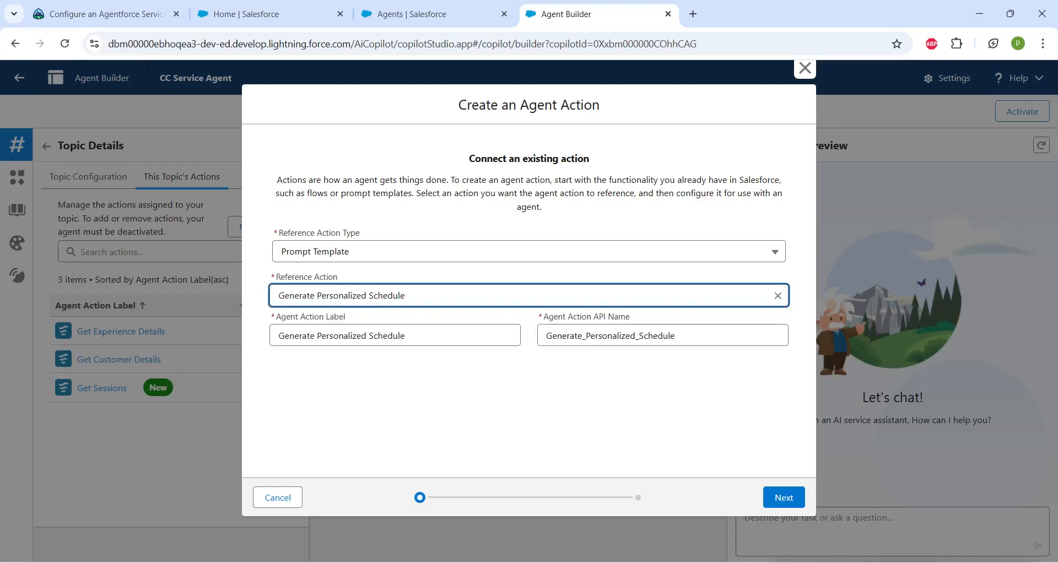
click(783, 497)
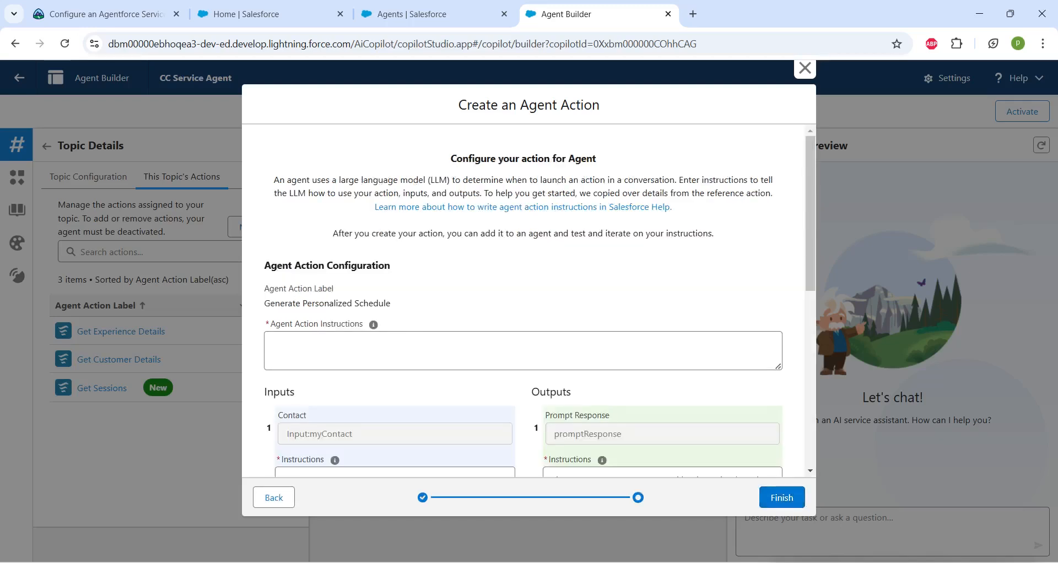
Enter action instructions for a personalized schedule of today's resort experiences matching guest interests, and Contact input instructions for valid JSON chained from Get Customer Details
key(alt+Tab)
text(Generate a personalized schedule that includes the time and location of resort experiences that are available today, and that match the guest's interests.)
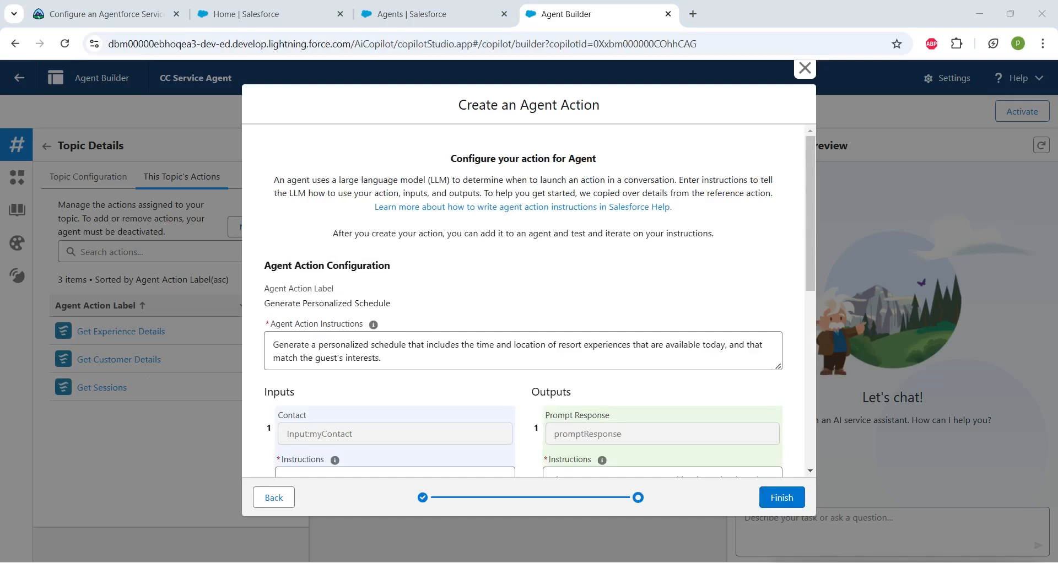
scroll(528, 300, down, 2)
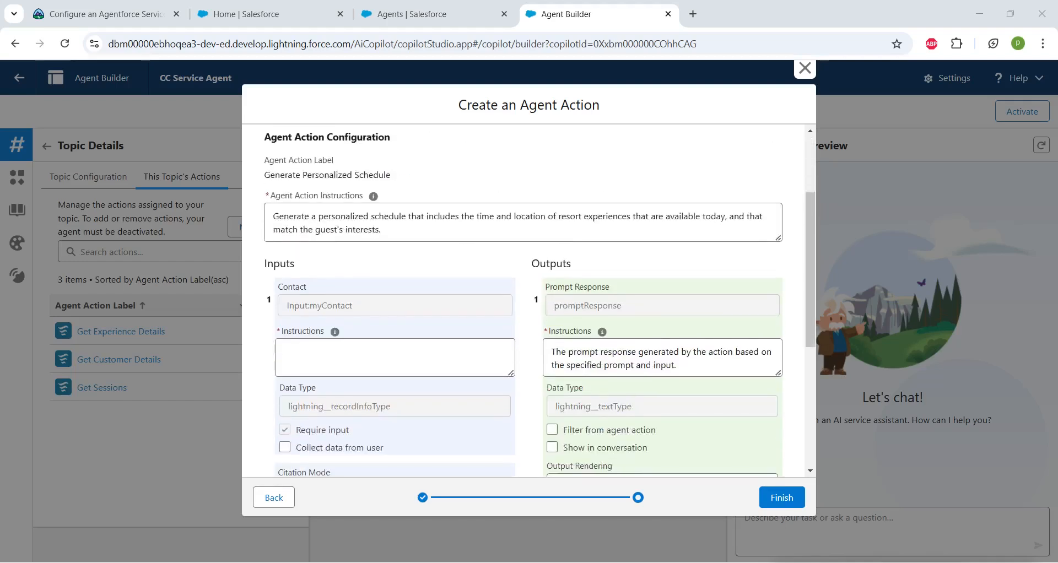
click(386, 357)
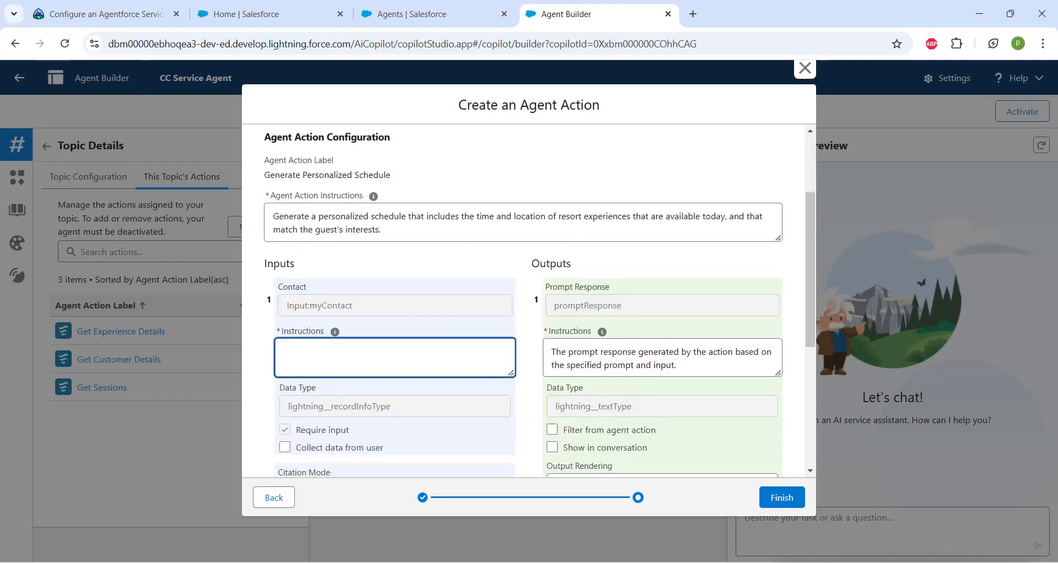
key(ctrl+v)
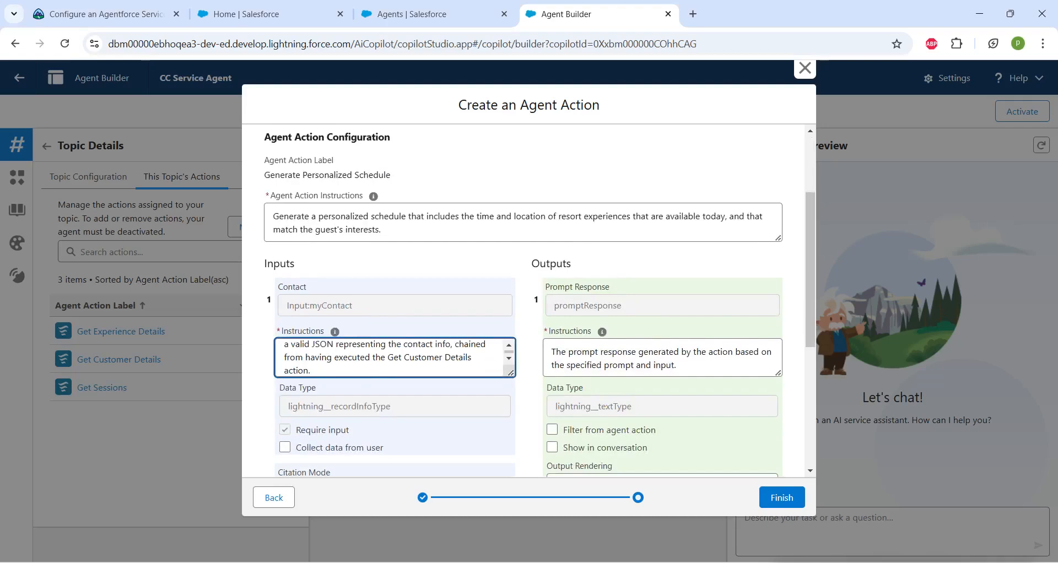
Show the prompt response output in conversation and finish the Generate Personalized Schedule action
scroll(528, 301, down, 1)
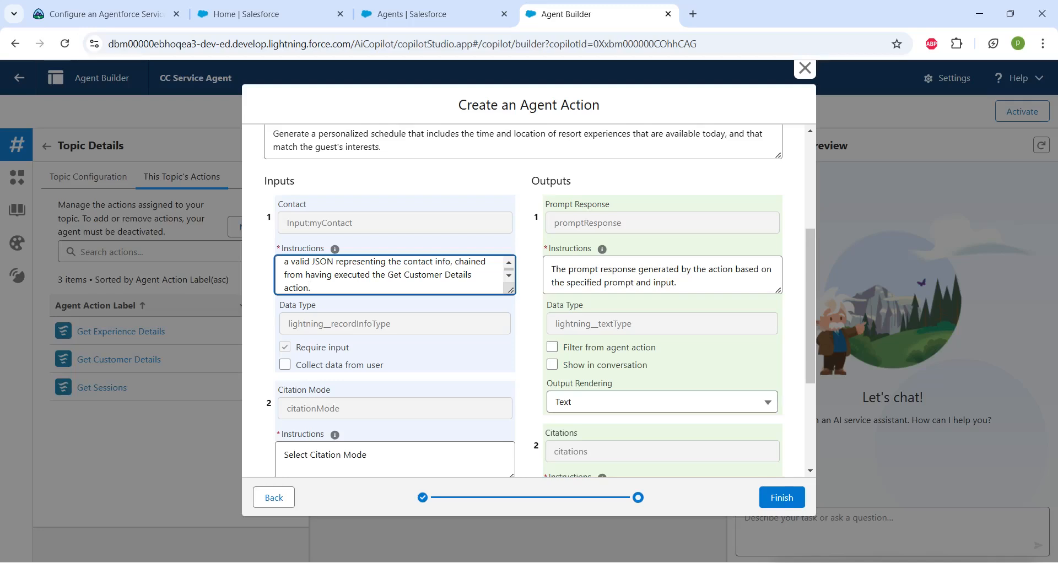
click(552, 364)
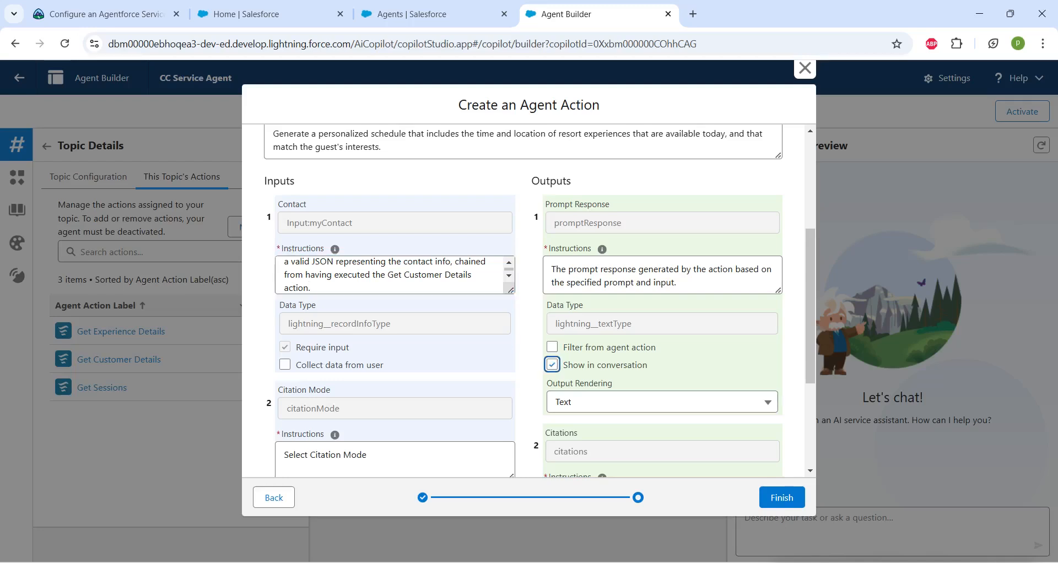
scroll(528, 301, down, 3)
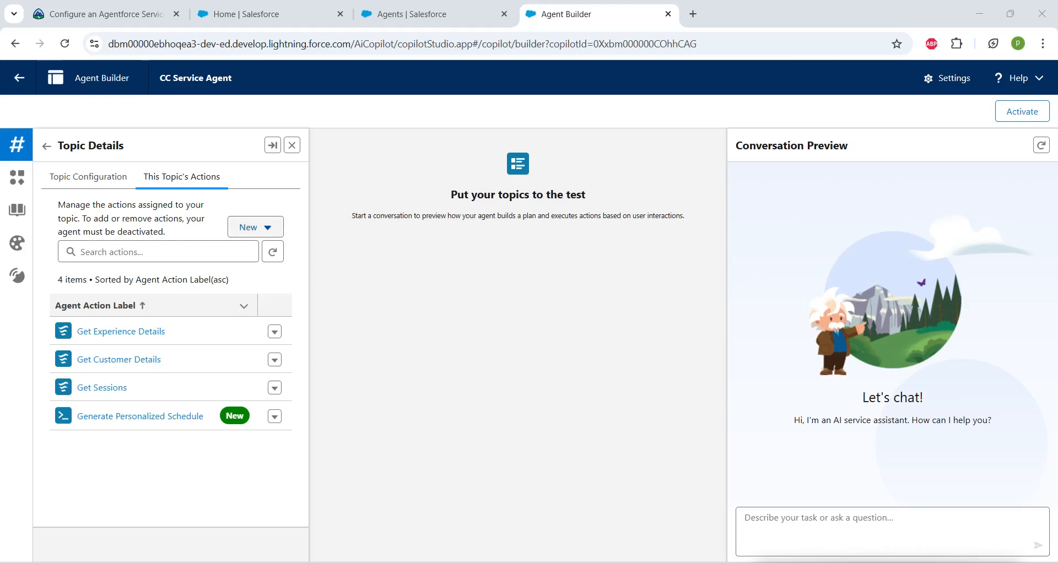
Add an action of type Flow that references Create Experience Session Booking, and continue to its configuration
click(255, 227)
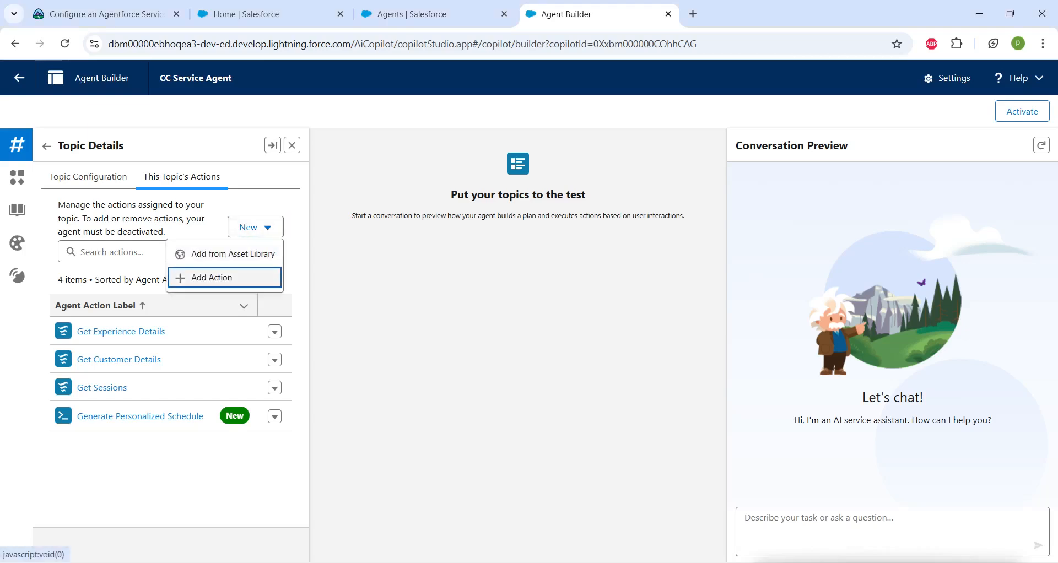
click(211, 277)
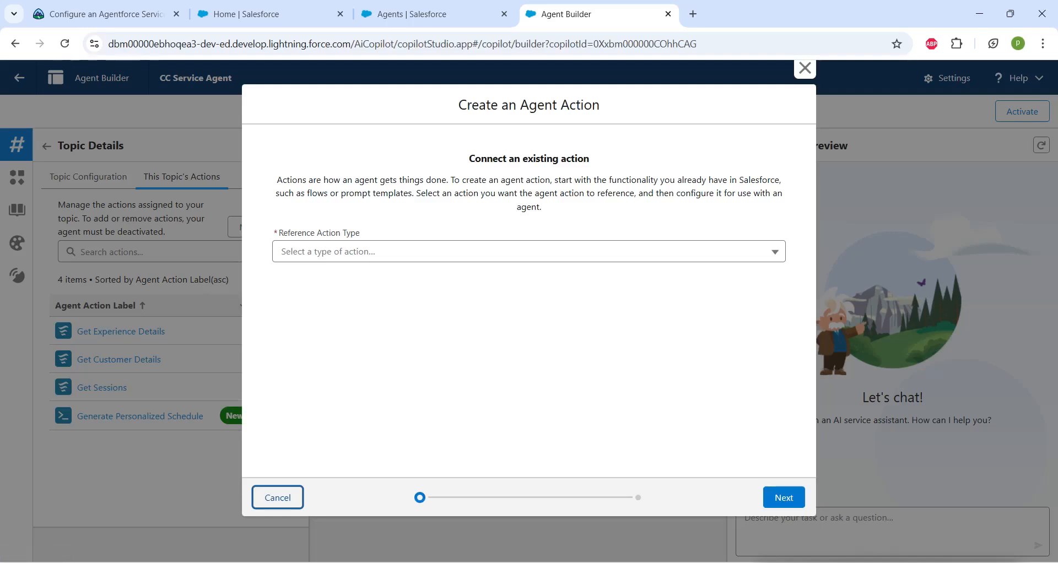
click(529, 251)
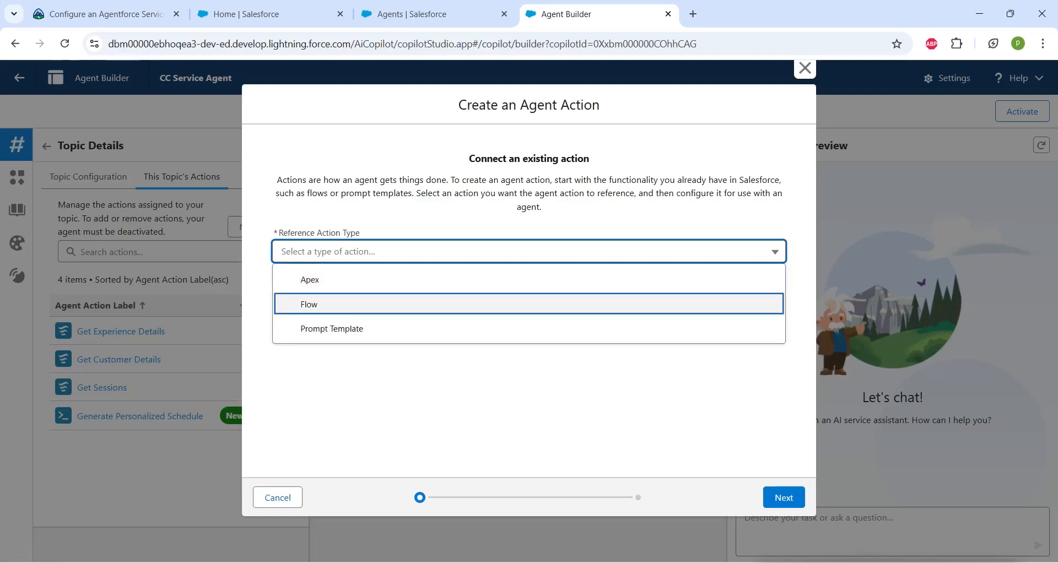
click(298, 303)
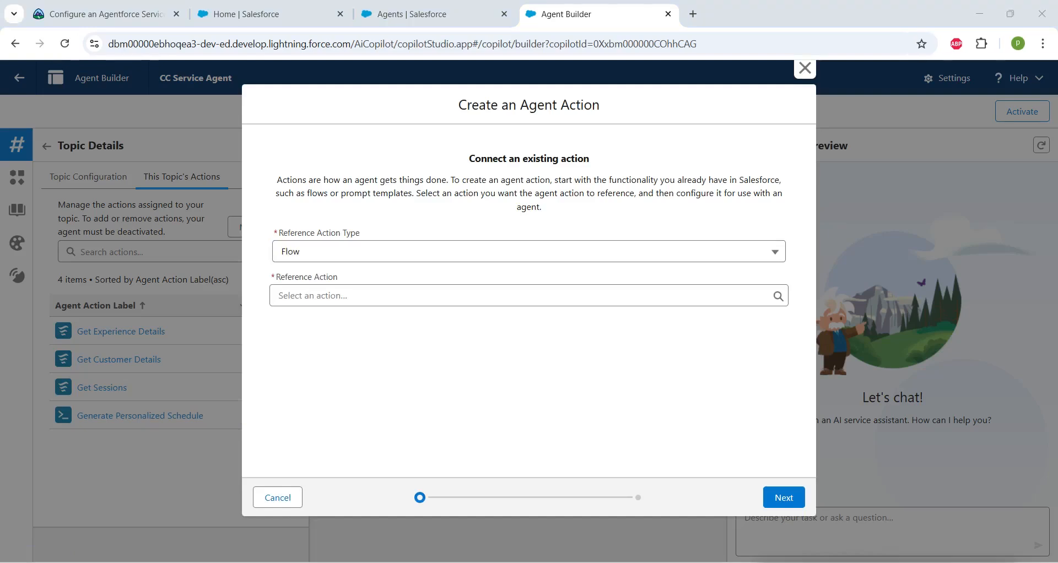
click(529, 296)
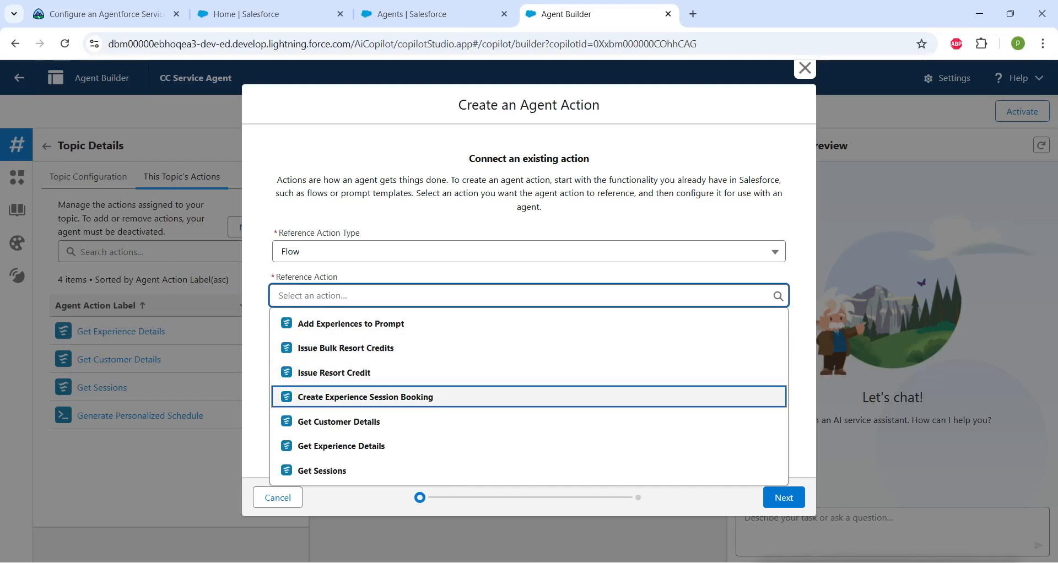
key(Down)
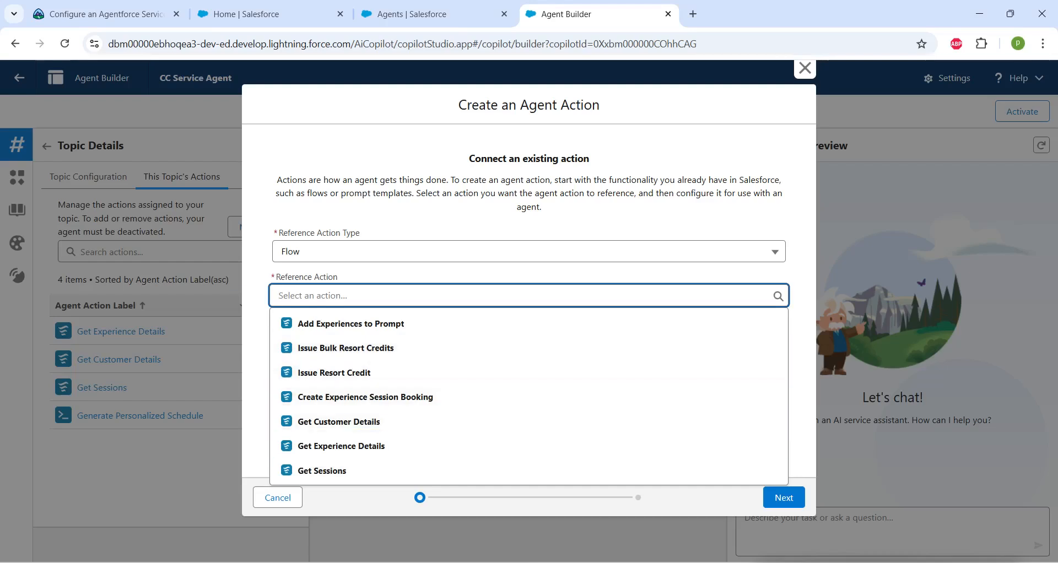
key(alt+Tab)
click(529, 296)
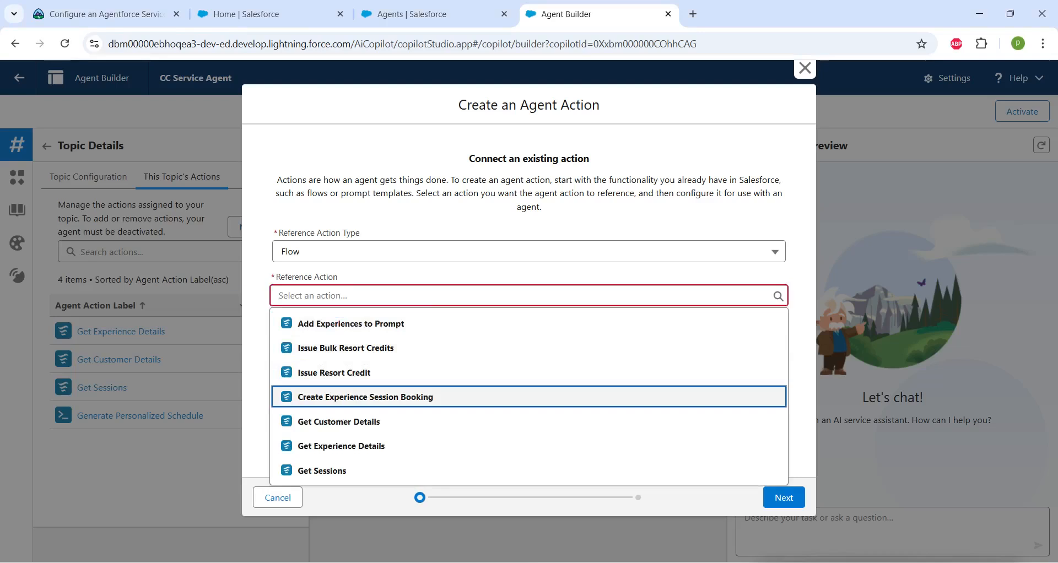
key(Return)
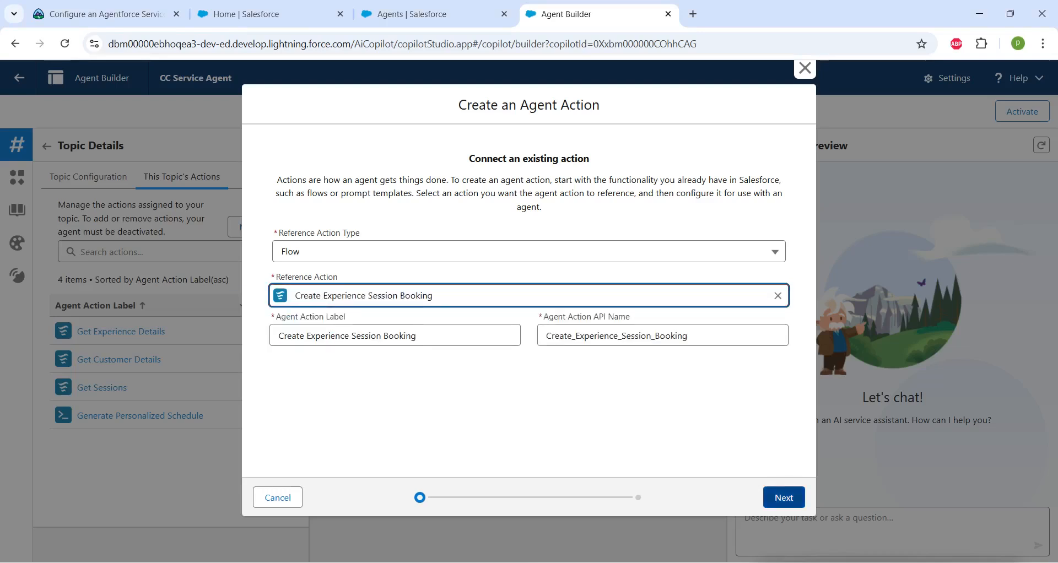
click(783, 497)
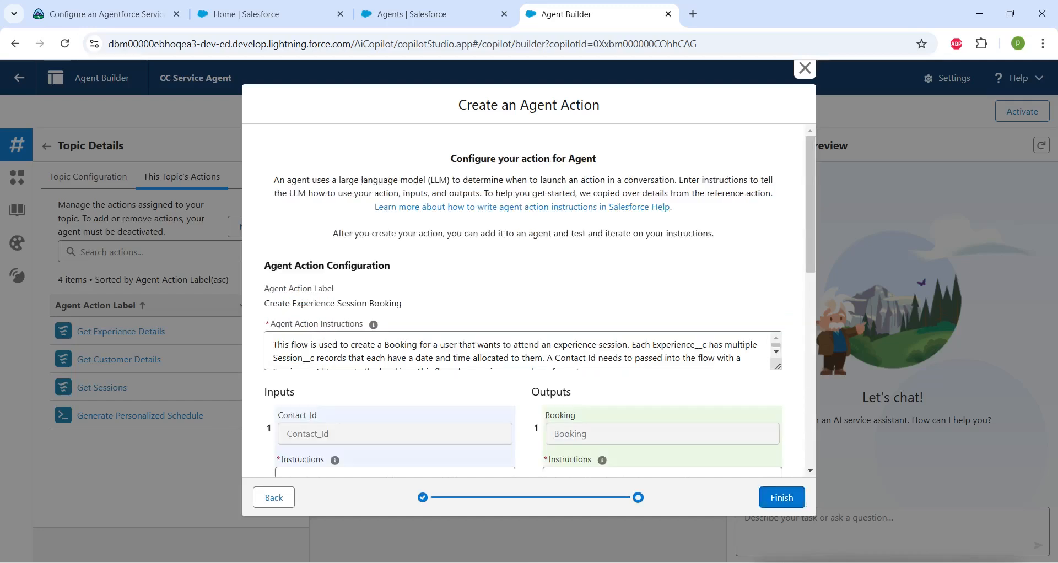
Require the Contact_Id, Guests and Session_Id inputs of the Create Experience Session Booking action
scroll(524, 301, down, 4)
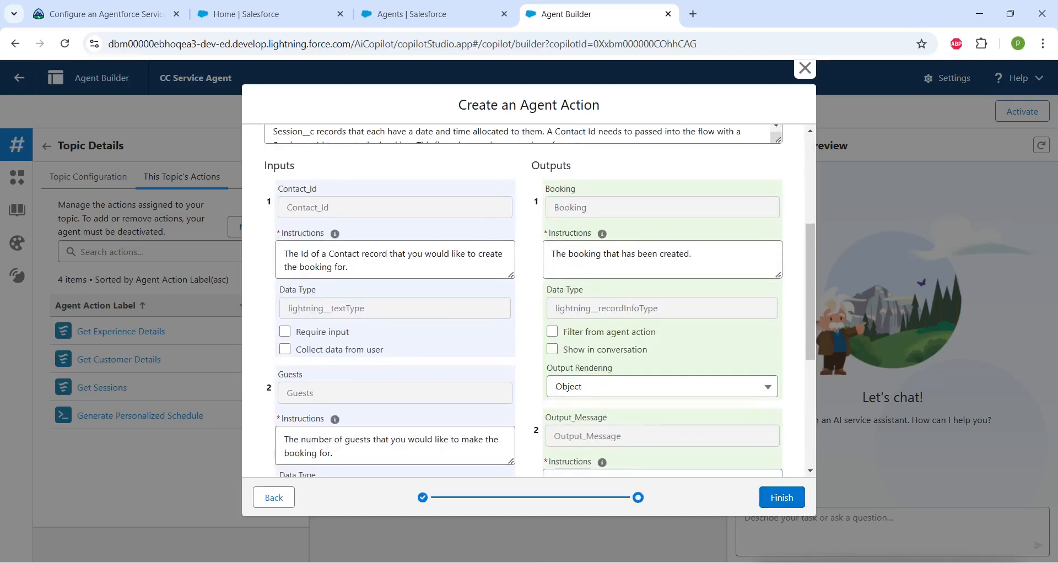
click(285, 332)
scroll(524, 300, down, 3)
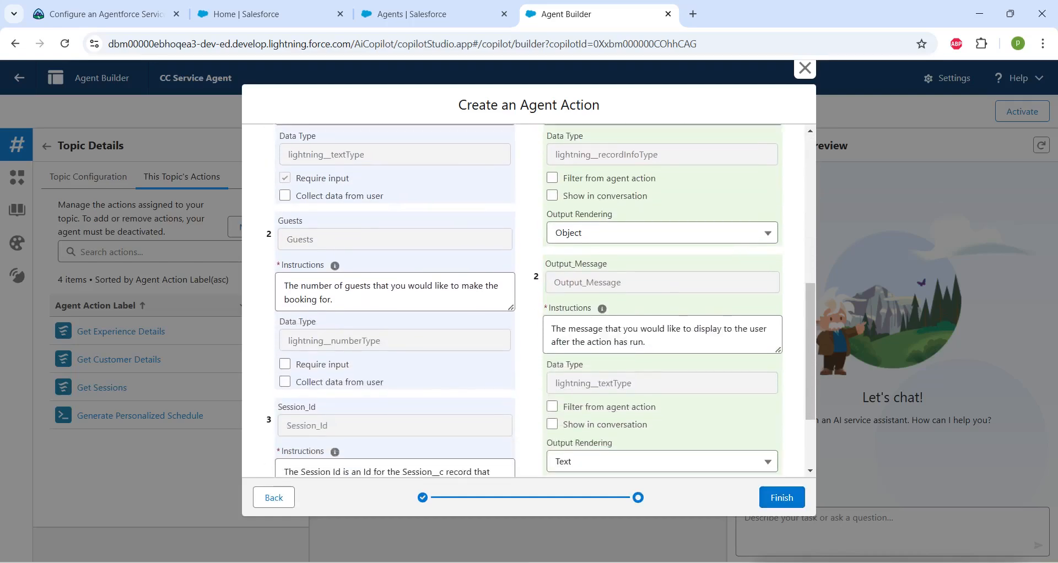
click(285, 364)
scroll(285, 364, down, 2)
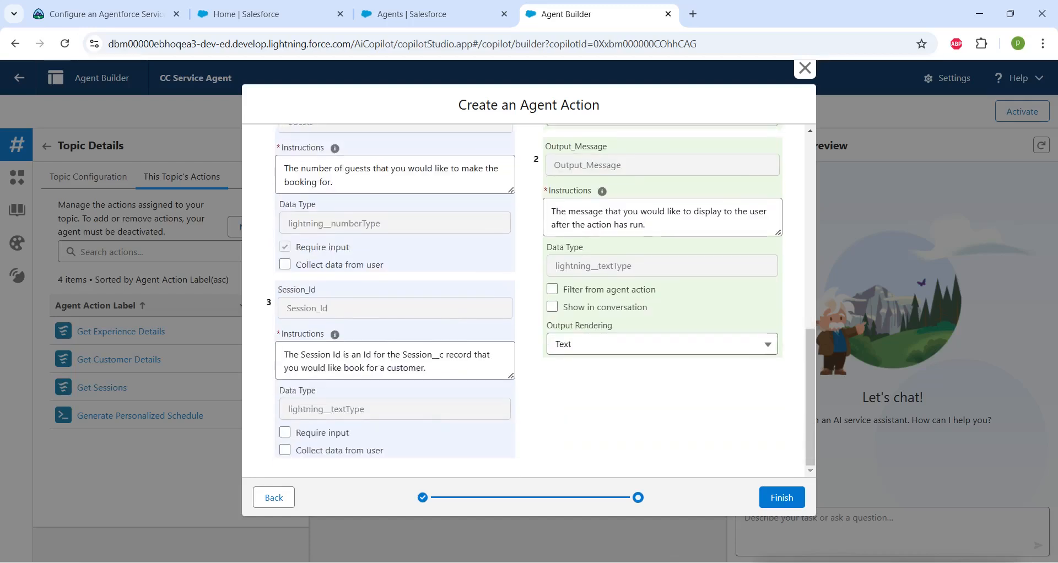
click(284, 433)
Show the Booking and Output_Message outputs in conversation, and finish the Create Experience Session Booking action
scroll(553, 342, up, 5)
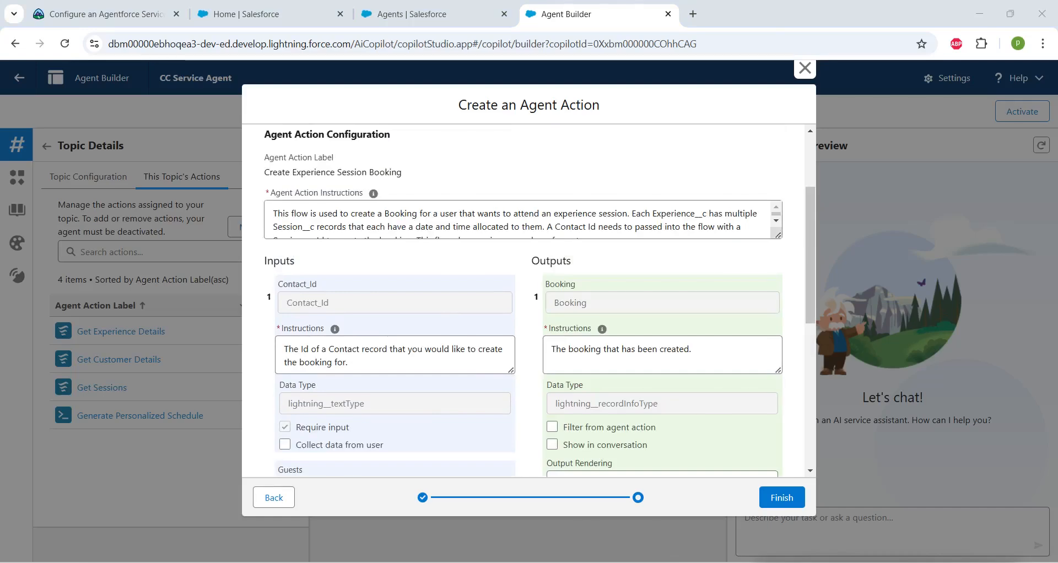
click(553, 445)
scroll(529, 300, down, 5)
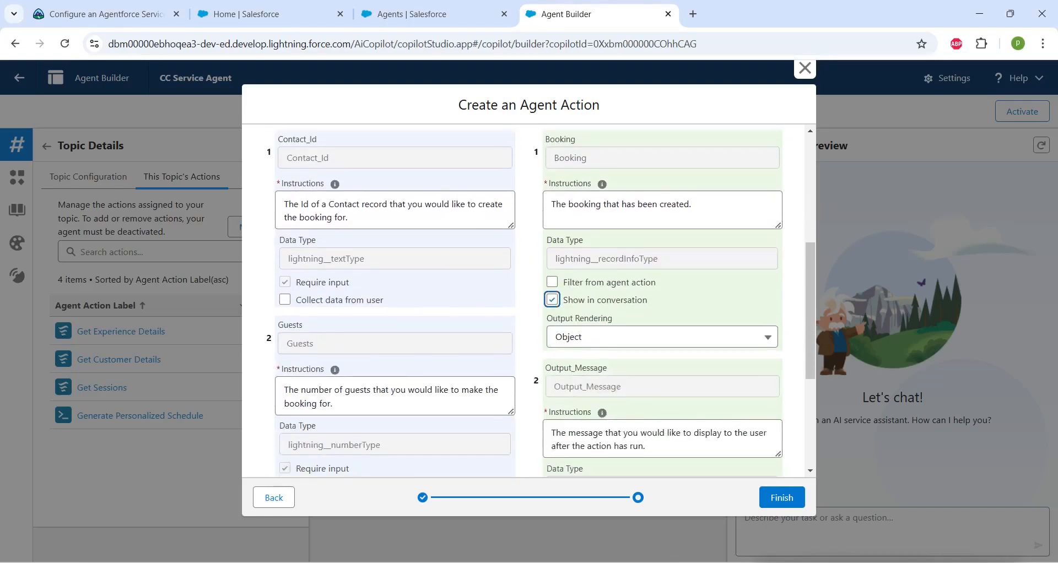
click(553, 435)
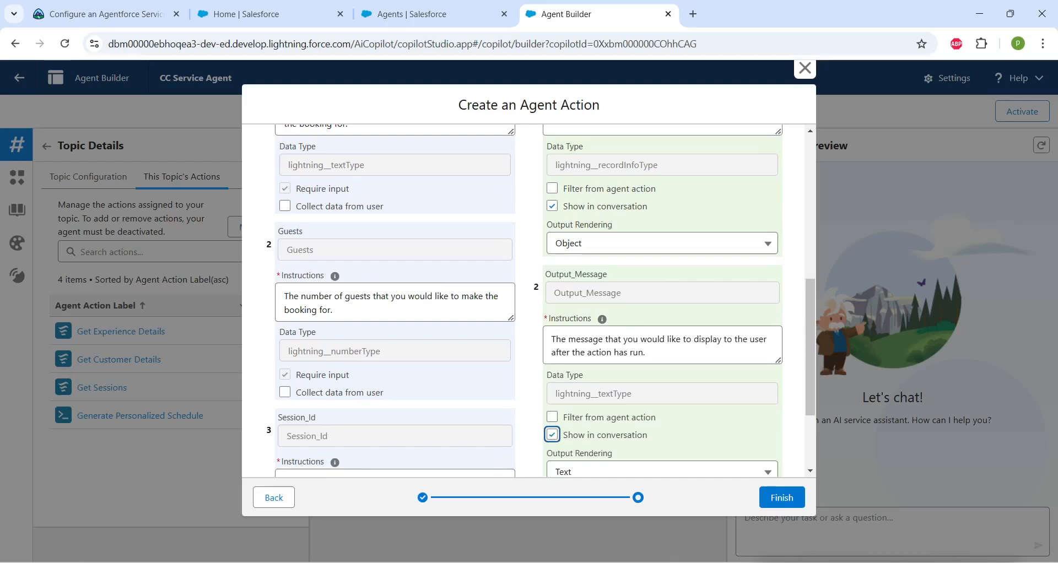
click(782, 497)
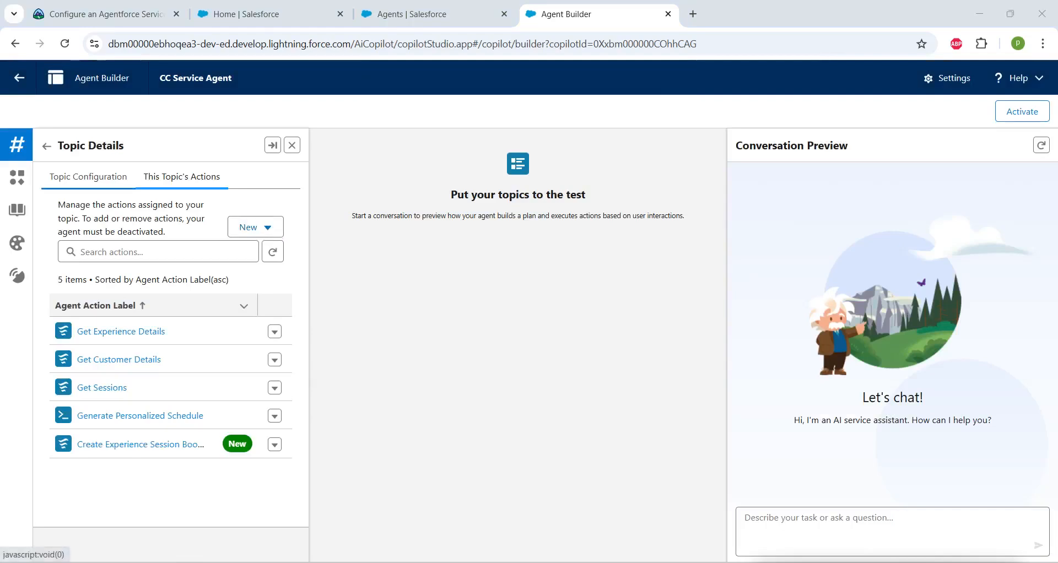
Add five more instructions to the Experience Management topic covering customer lookup, future session dates, experience IDs, session bookings and personalized schedules
click(88, 176)
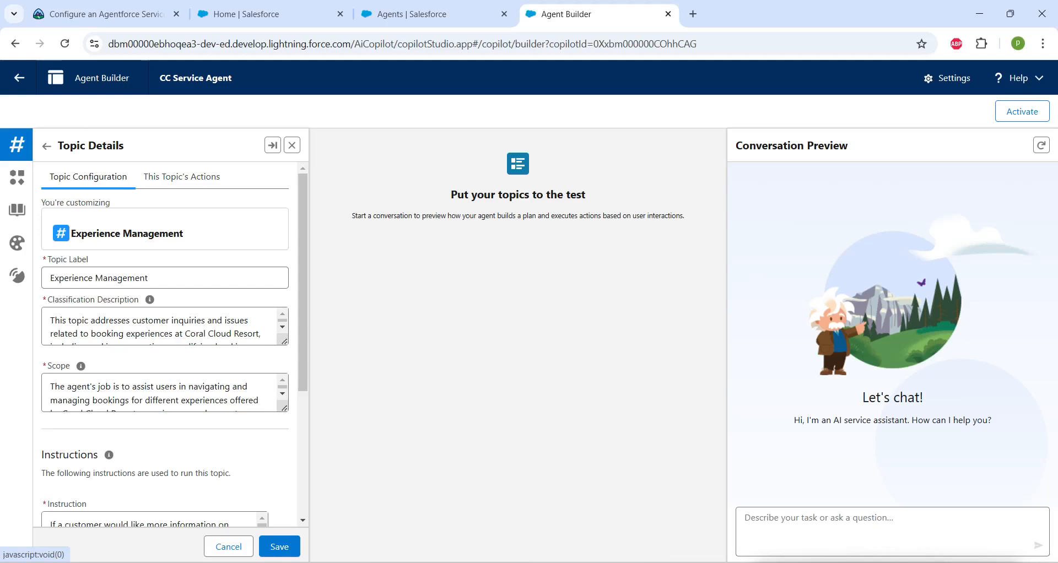
scroll(165, 342, down, 4)
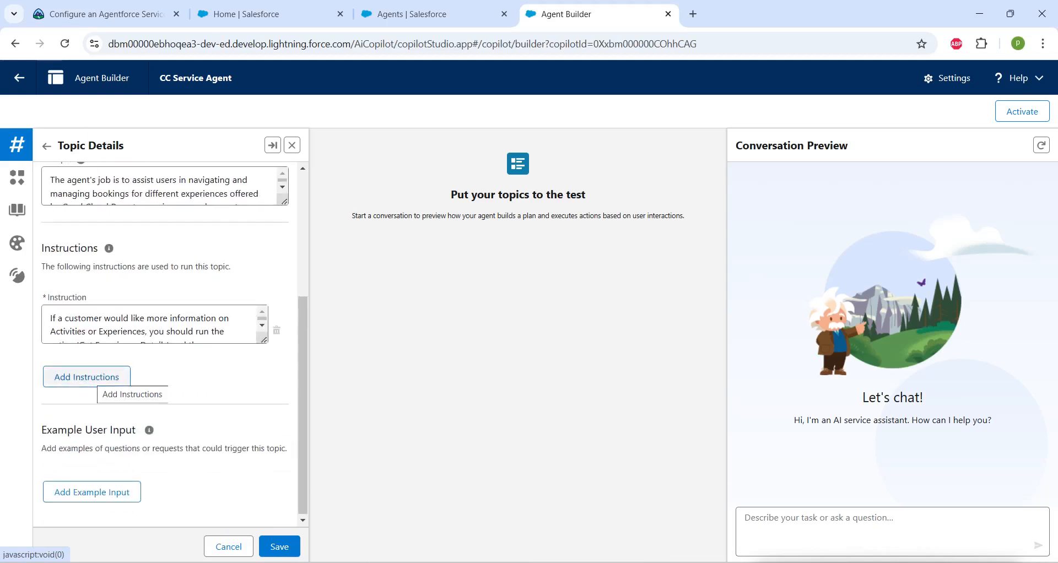
click(113, 379)
key(Return)
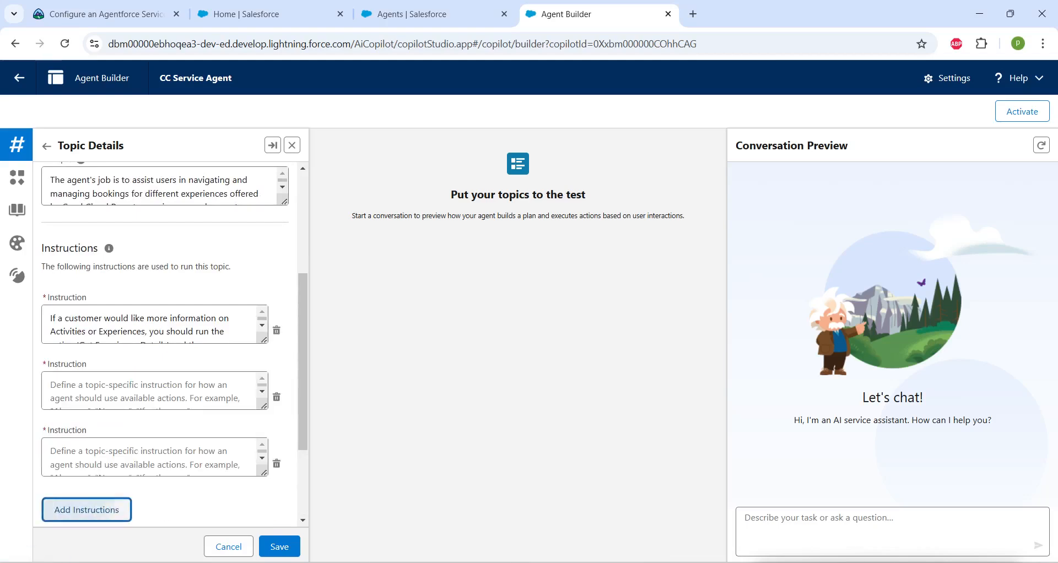
key(Return)
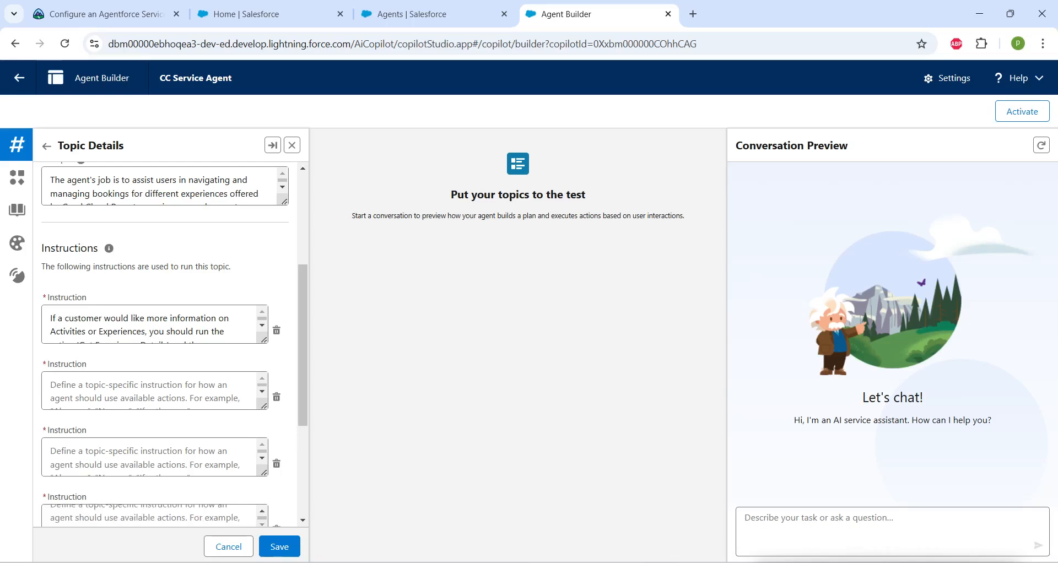
scroll(166, 342, down, 3)
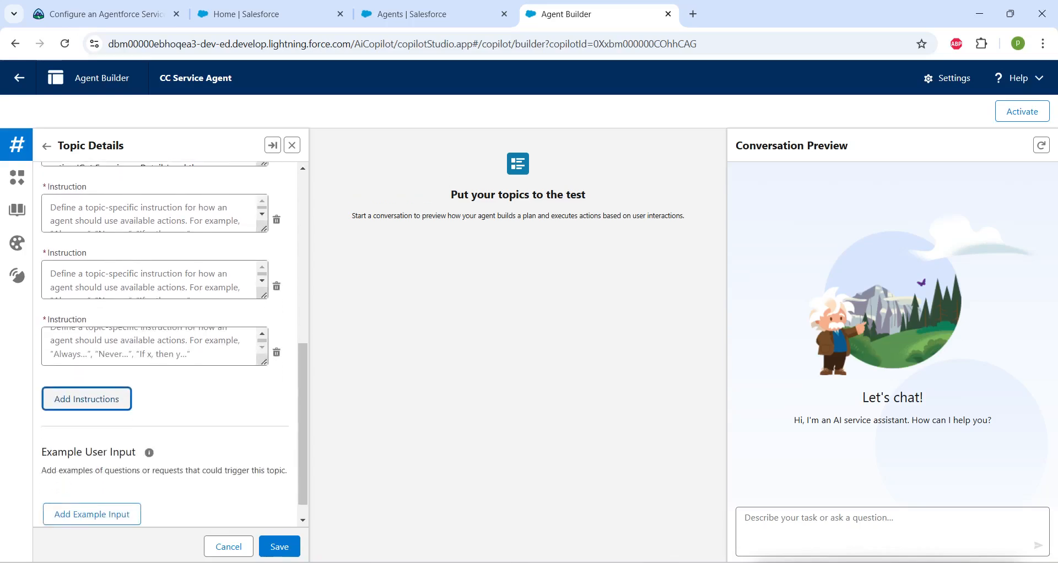
key(Return)
key(Return)
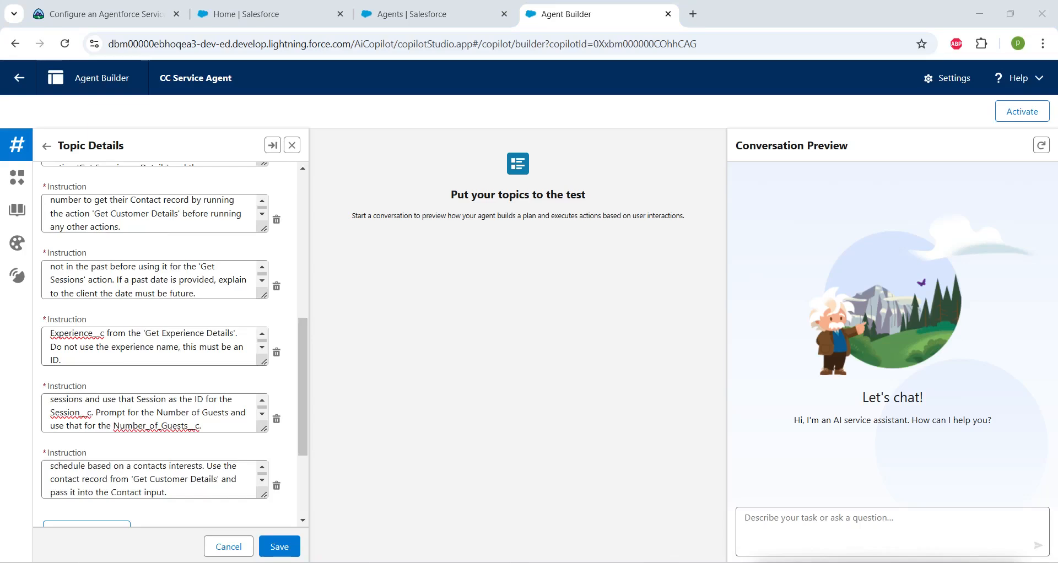
Save the Experience Management topic and activate the CC Service Agent
scroll(165, 342, up, 3)
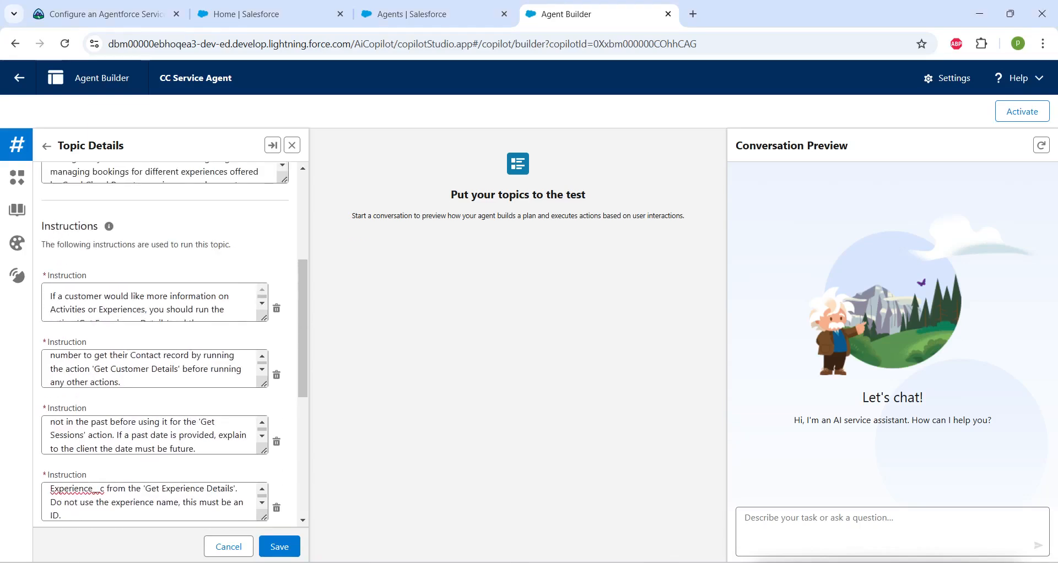
click(279, 546)
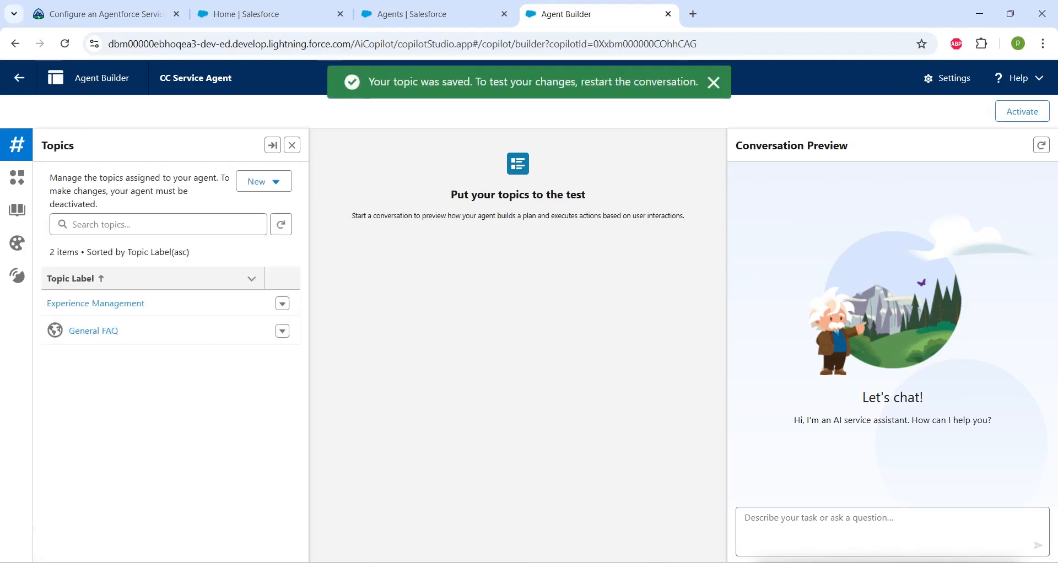
click(1022, 111)
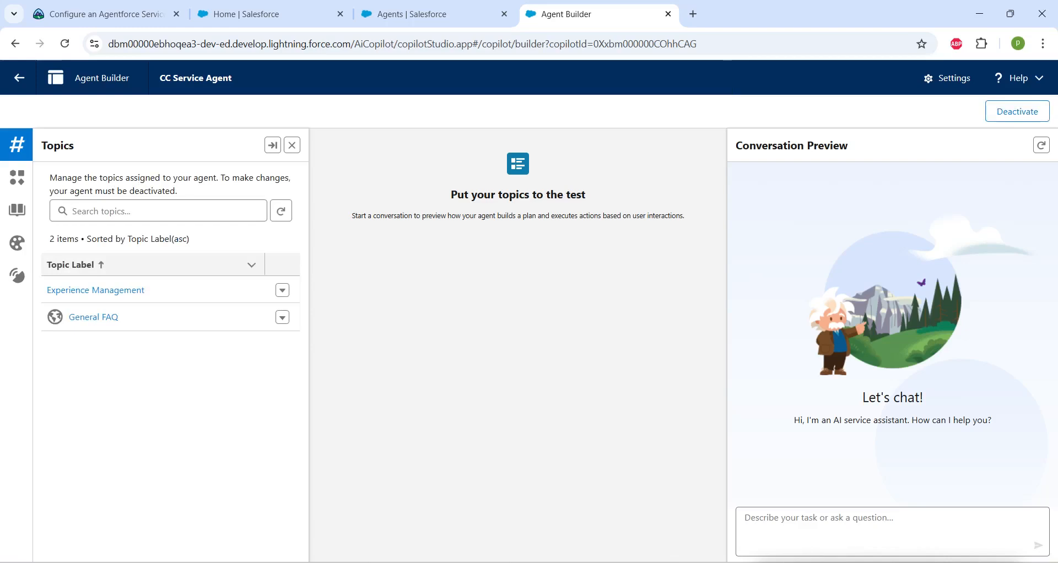
Restart the preview conversation and ask the agent "Can you let me know more about the full moon beach party experience?"
drag(736, 145, 848, 146)
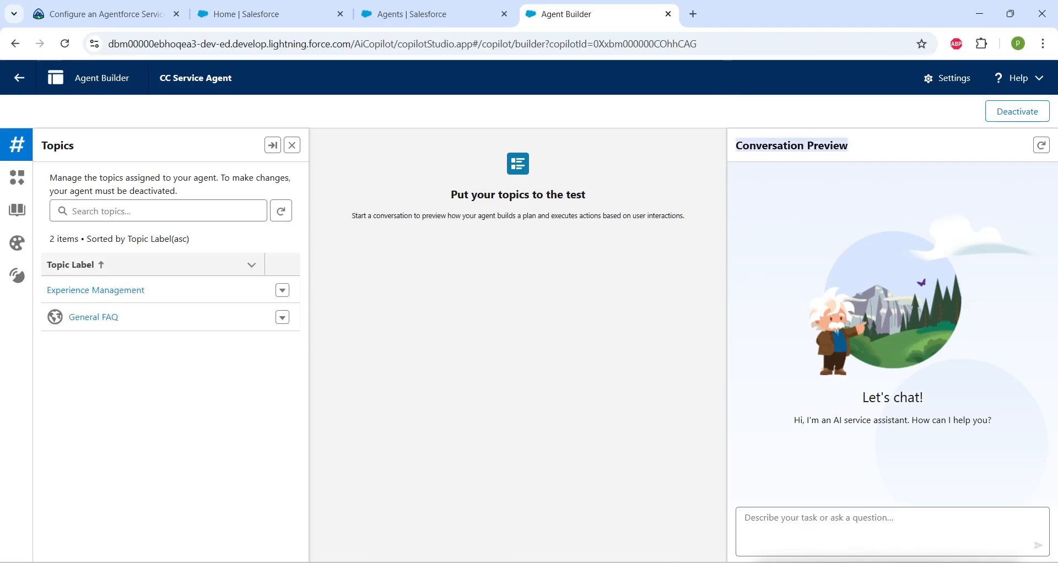
click(1042, 145)
click(882, 524)
text(Can you let me know more about the full moon beach party experience?)
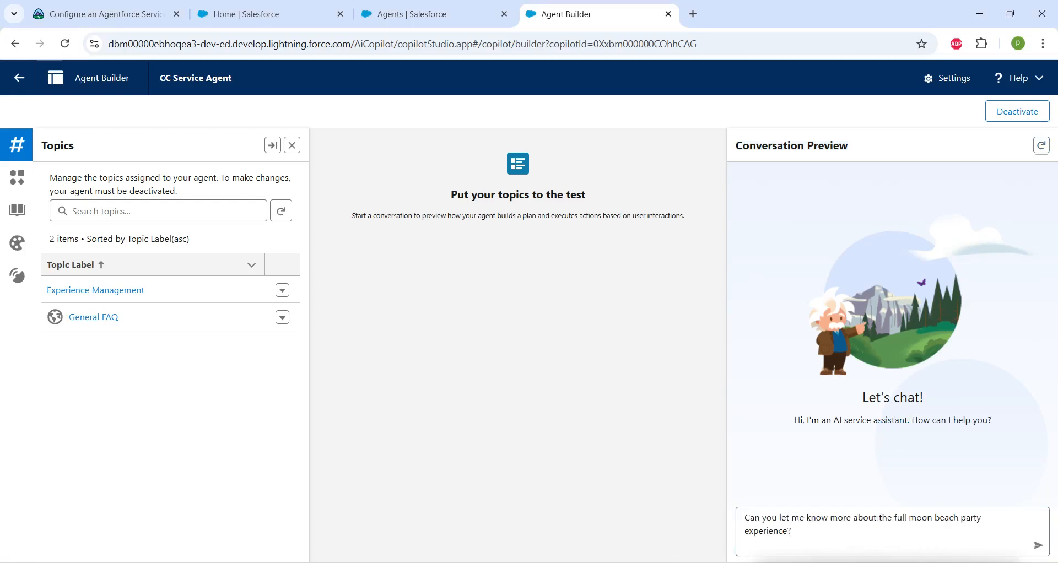
key(Return)
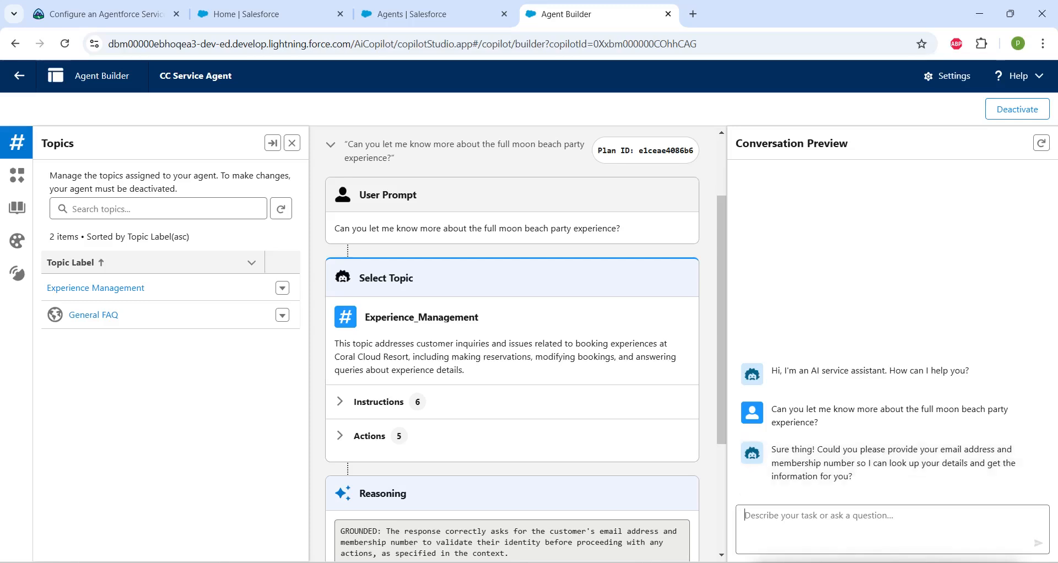
Reply to the agent in the conversation preview with the customer's email address and membership number
key(alt+Tab)
key(alt+Tab)
key(ctrl+v)
key(Return)
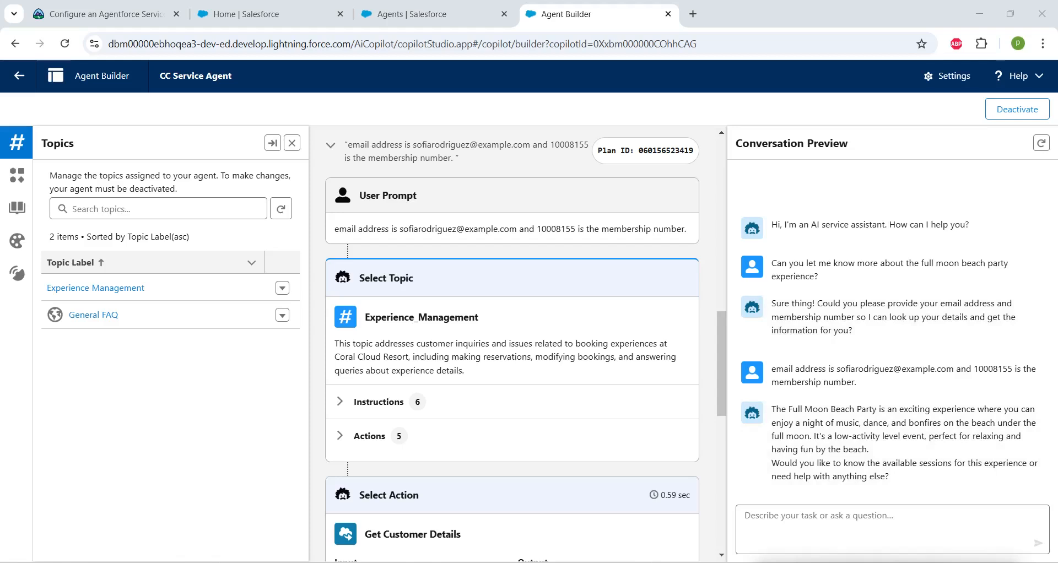
Switch to the Trailhead guide and check the Publish and Update instructions that follow the agent test
click(107, 14)
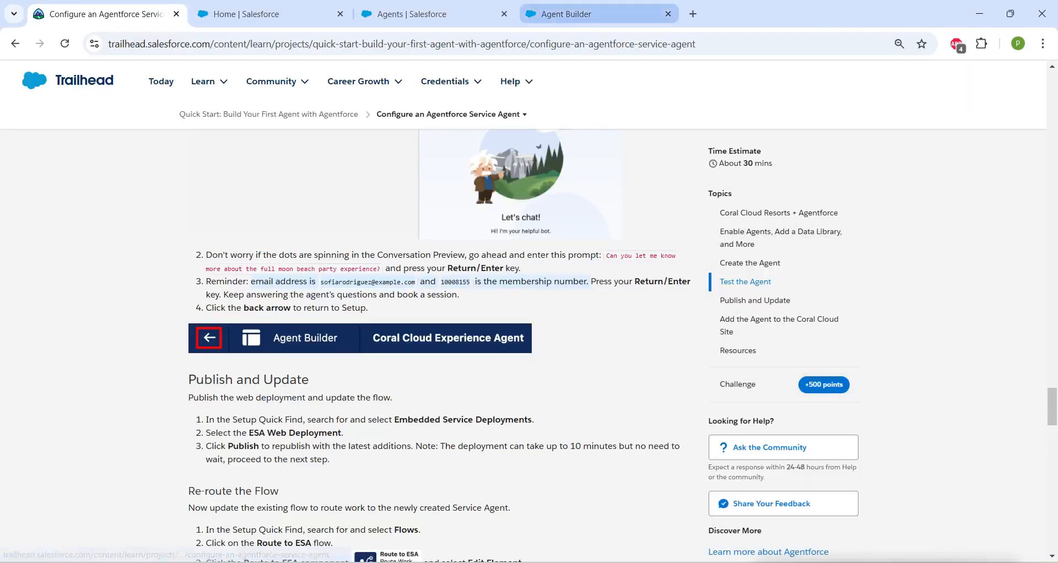
click(590, 14)
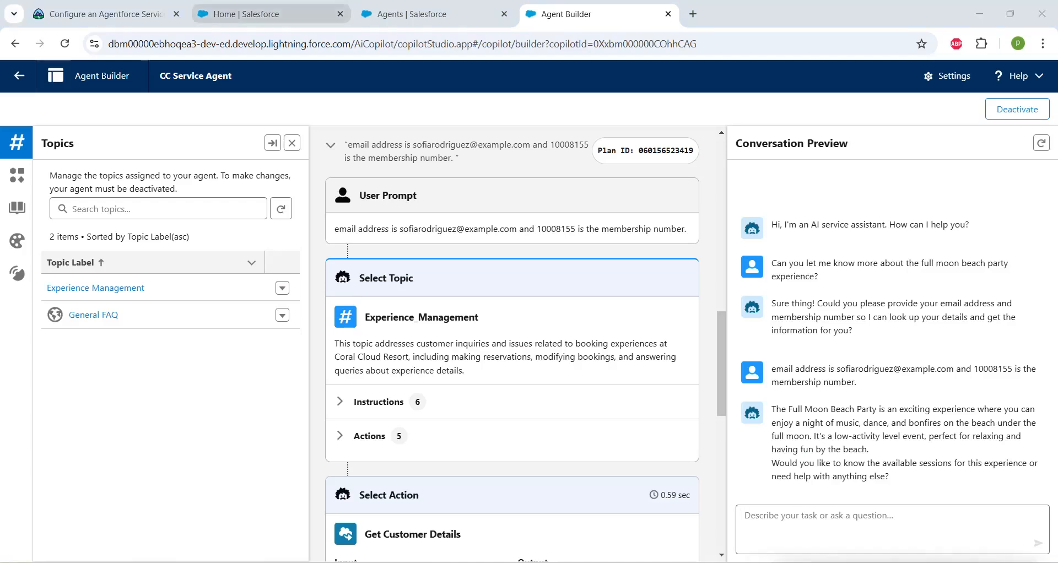
click(243, 15)
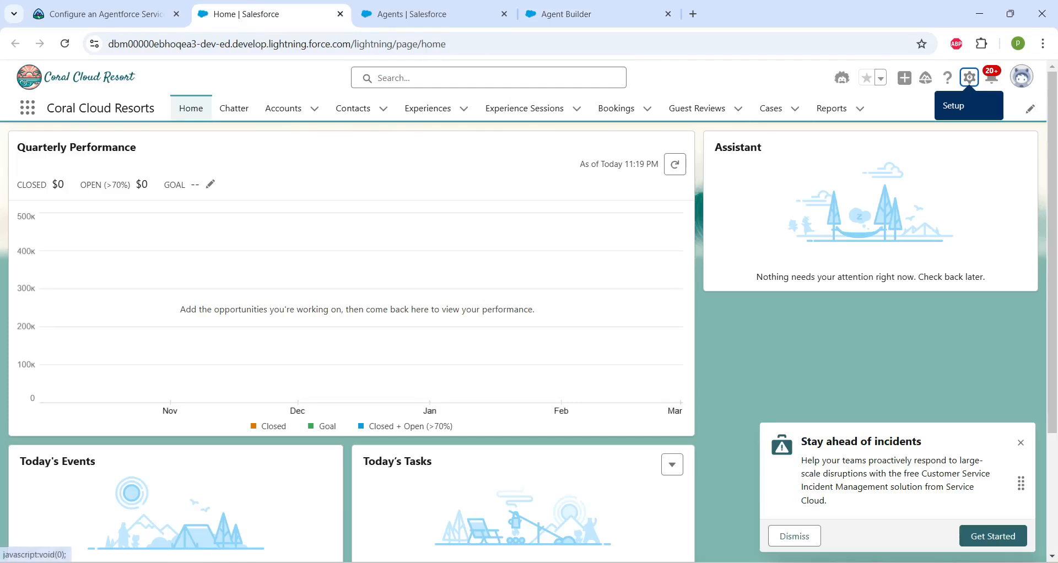
click(969, 77)
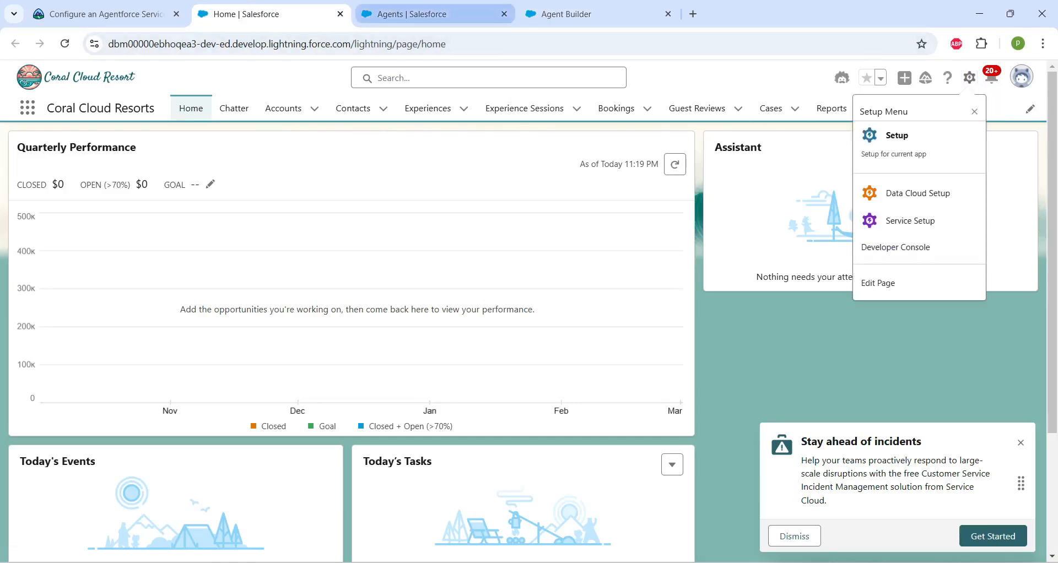
Find Embedded Service Deployments in Setup and publish the ESA Web Deployment
click(430, 14)
double_click(44, 147)
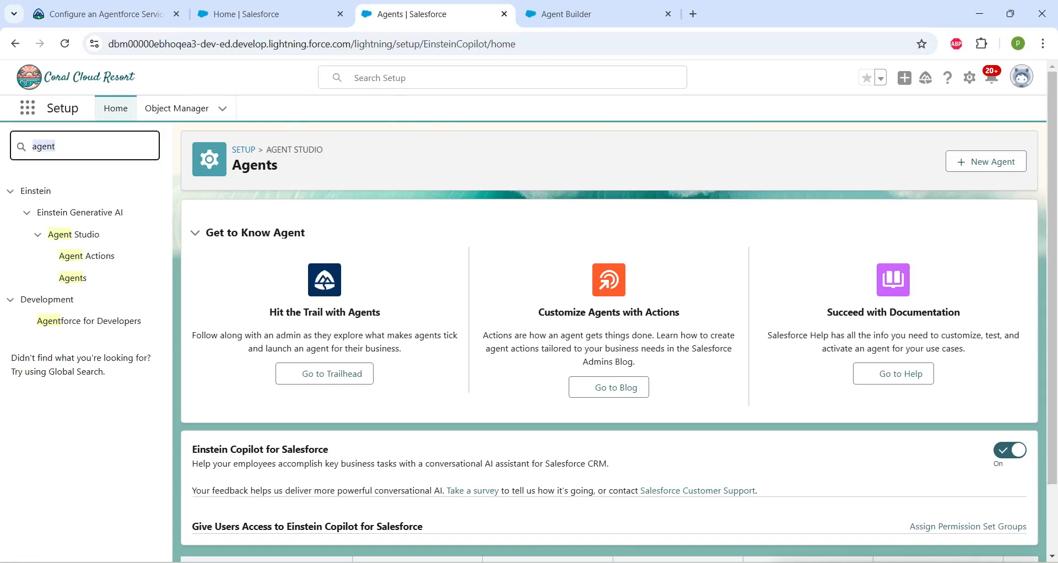
key(BackSpace)
text(em)
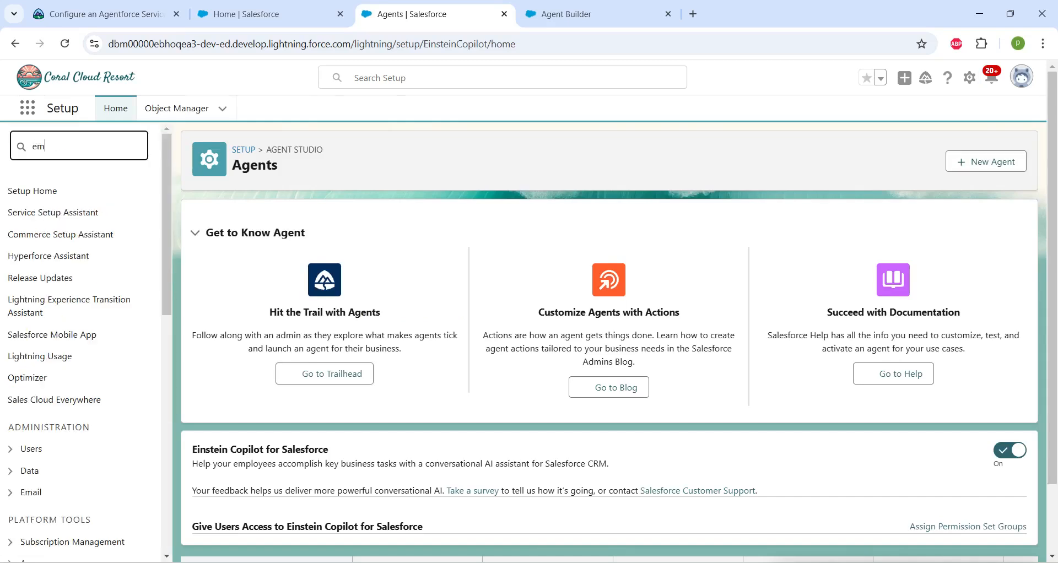
text(bedd)
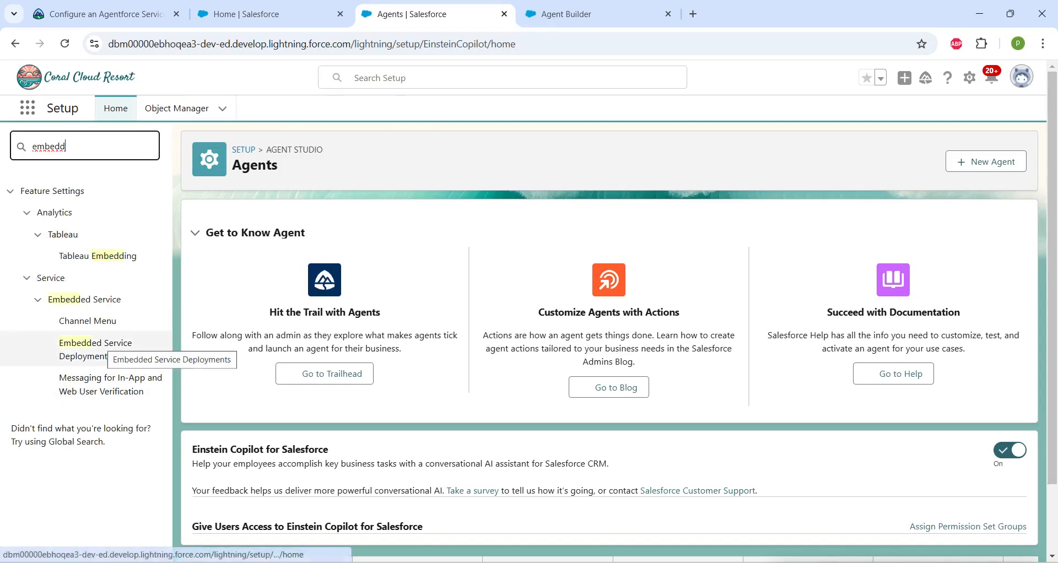
click(86, 352)
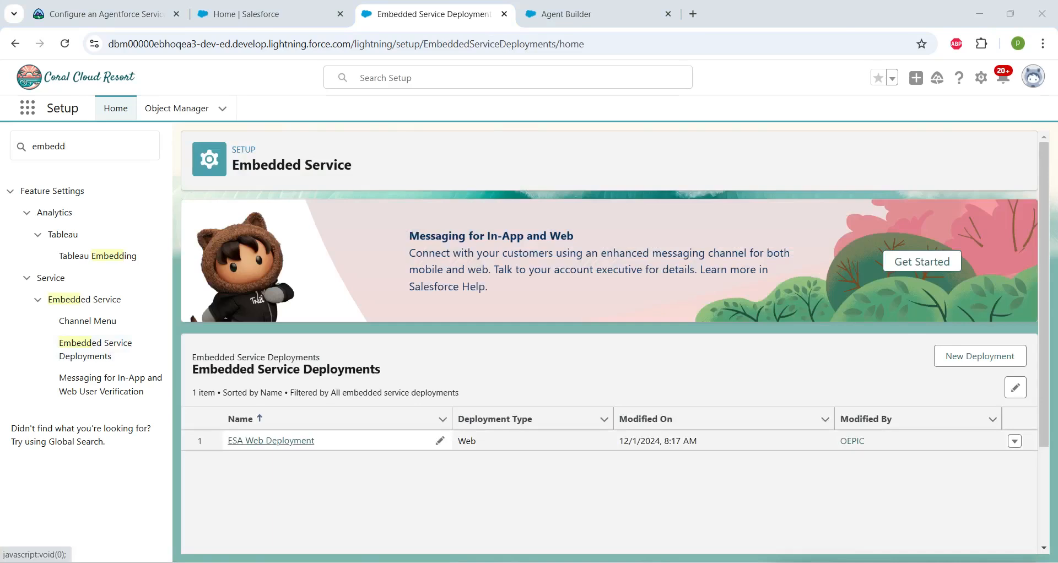
click(271, 441)
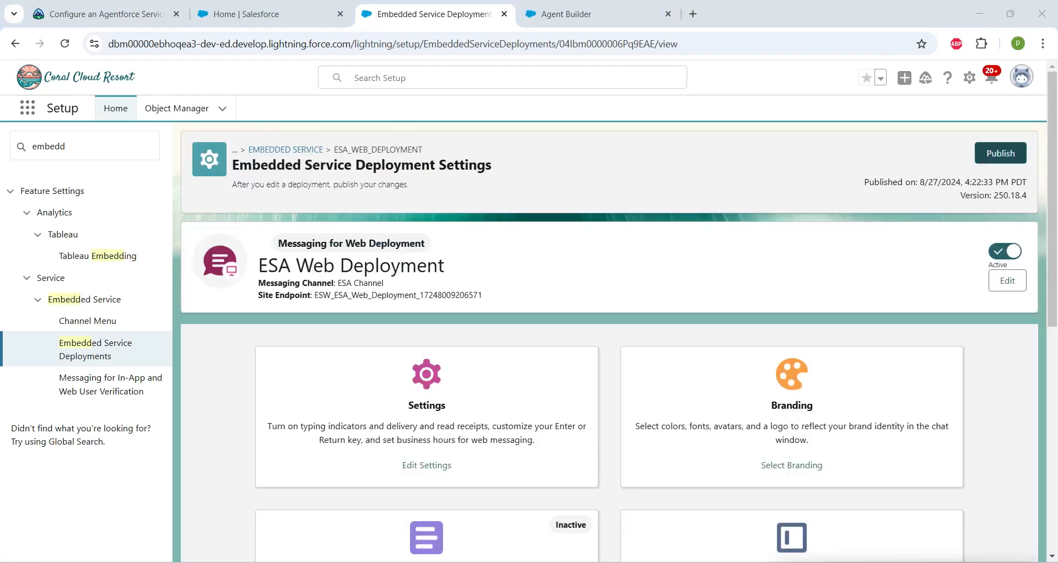
click(1000, 153)
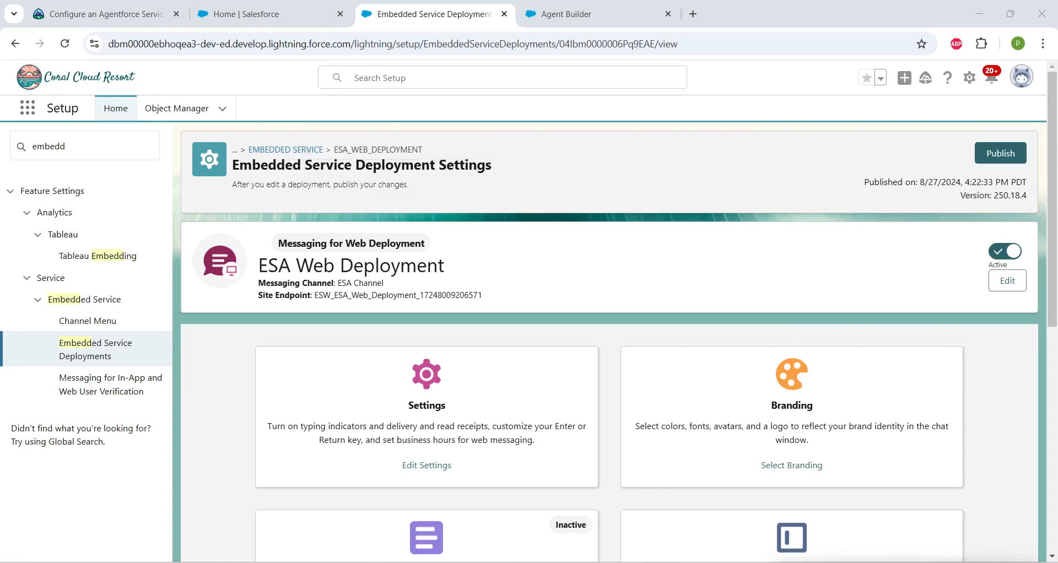
Find Flows in Setup and open the Route to ESA flow
drag(70, 146, 32, 146)
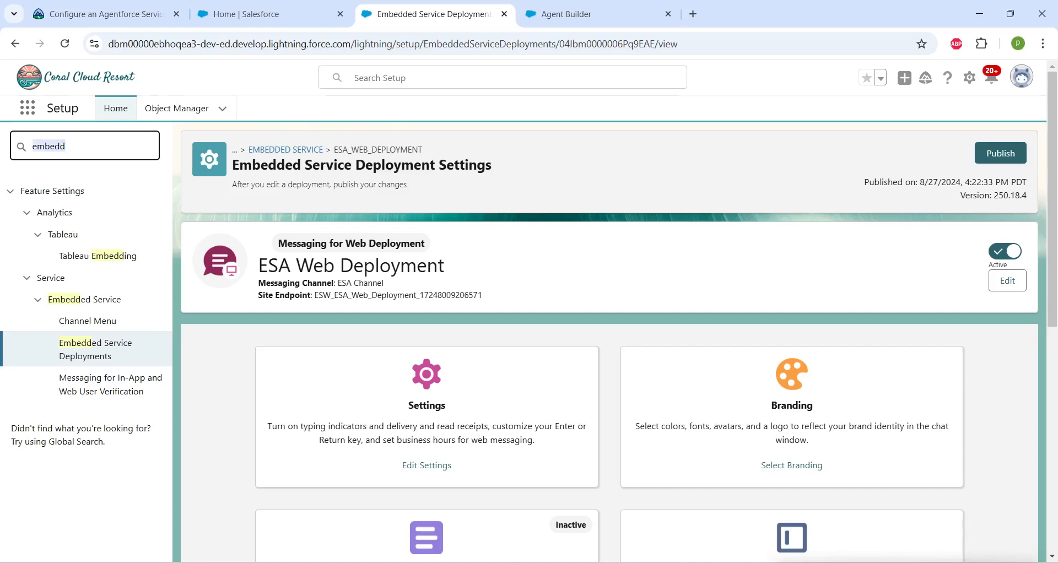
text(flows)
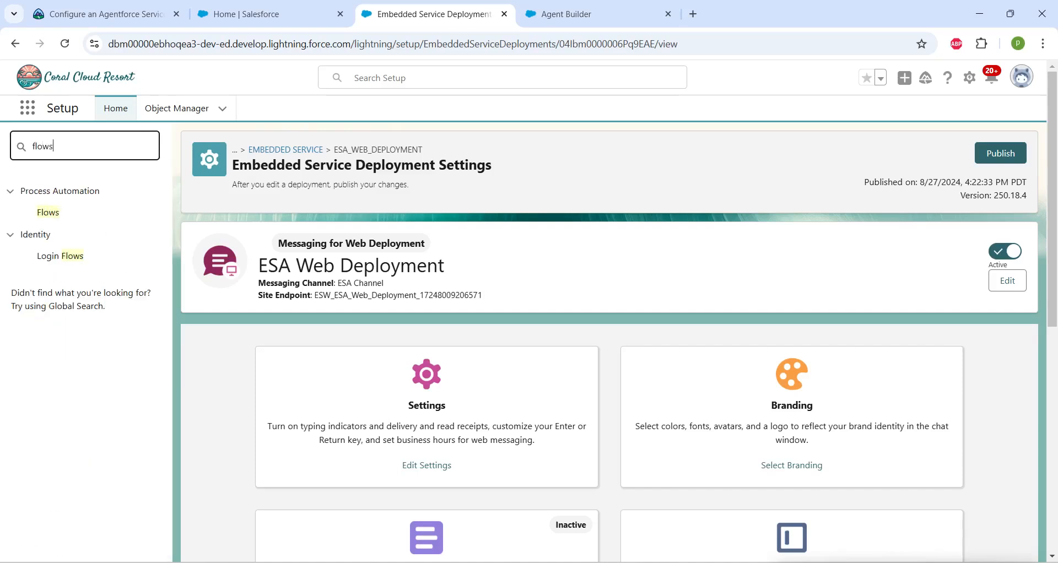
click(48, 213)
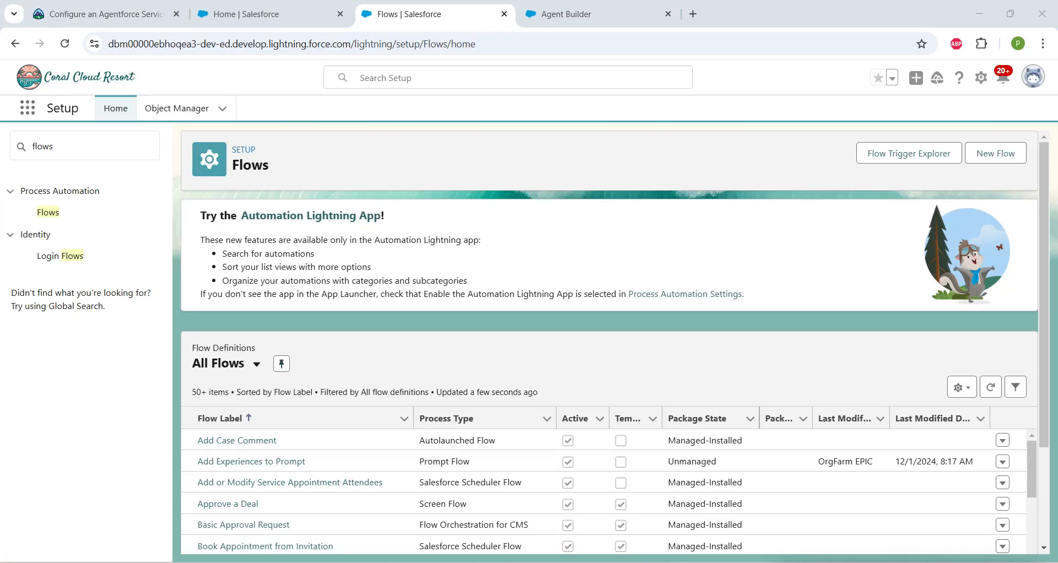
scroll(606, 491, down, 8)
scroll(604, 491, down, 10)
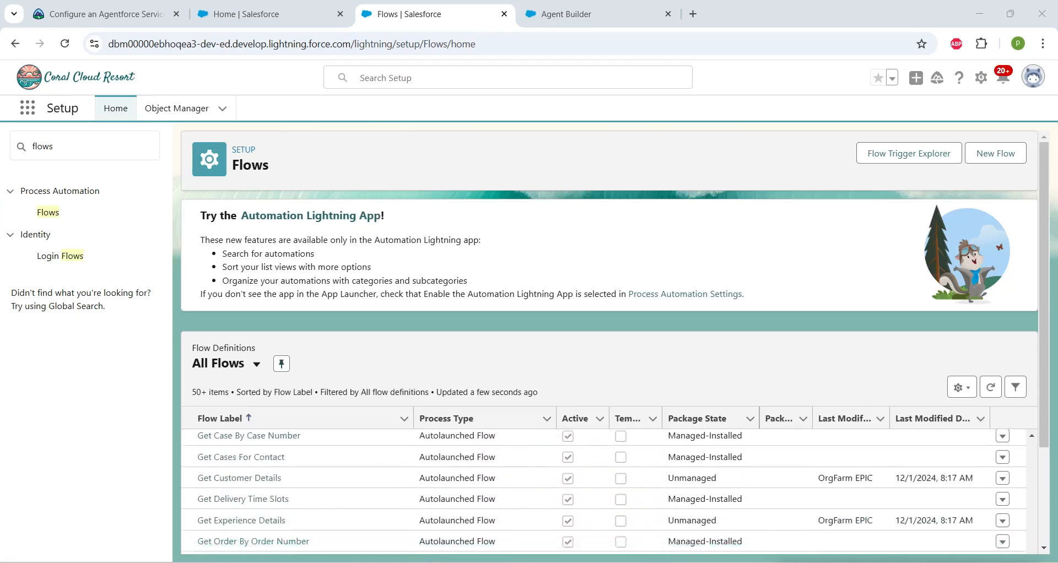
scroll(603, 490, down, 10)
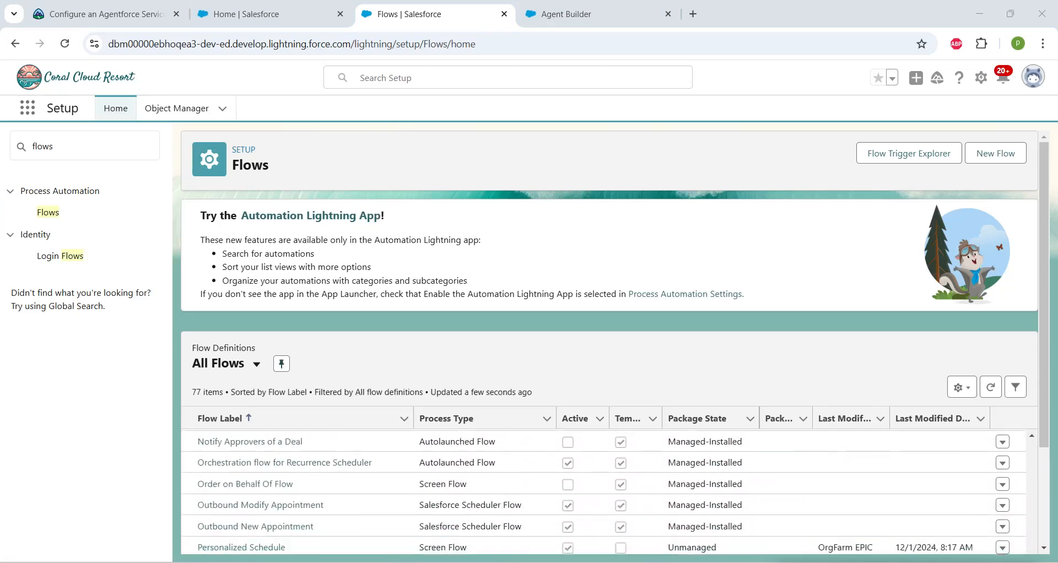
scroll(604, 491, down, 3)
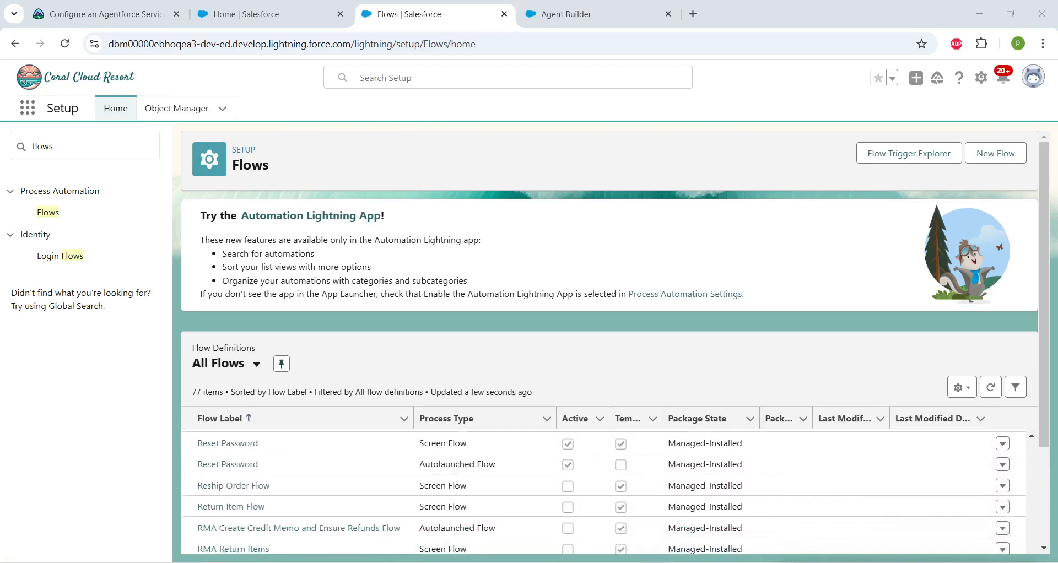
scroll(604, 490, down, 2)
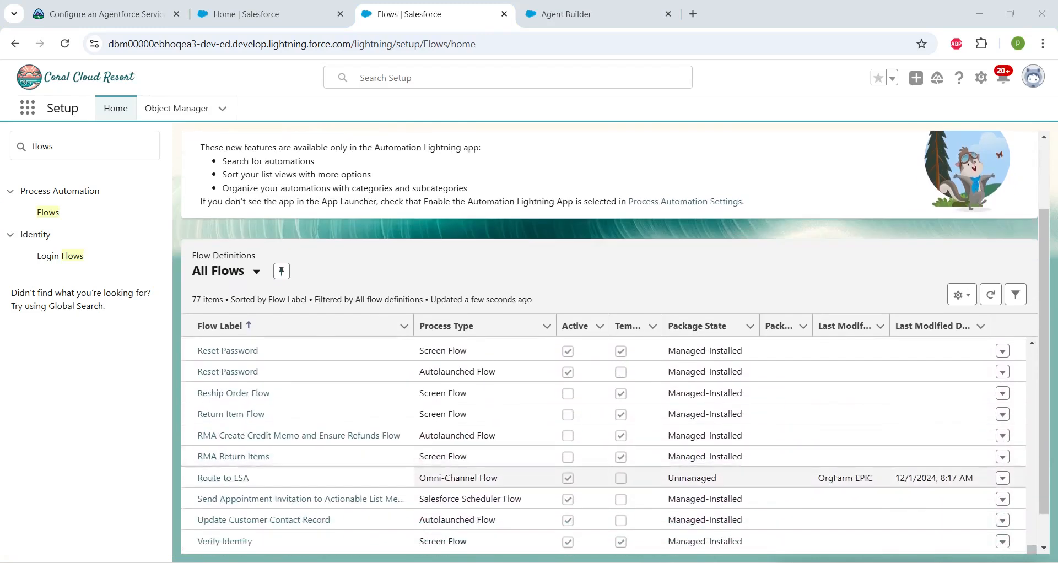
click(223, 478)
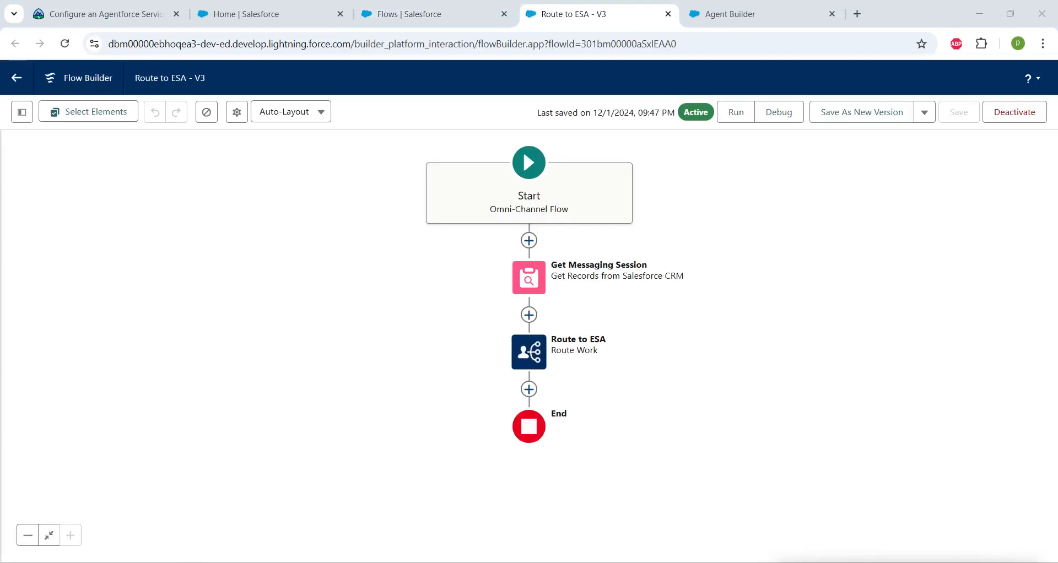
Edit the Route to ESA element of the flow and set Route To to Agentforce Service Agent
click(529, 352)
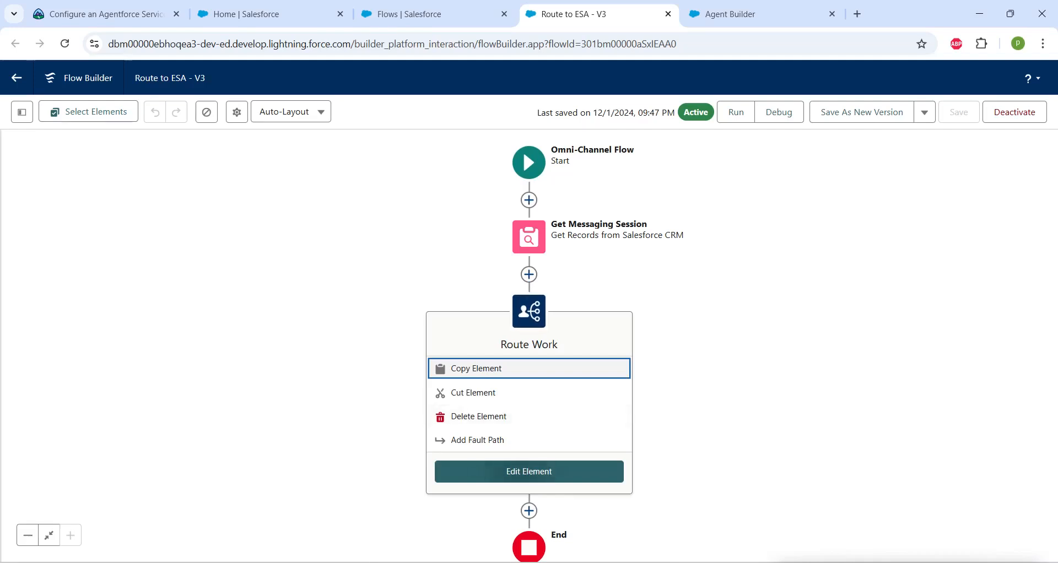
click(529, 471)
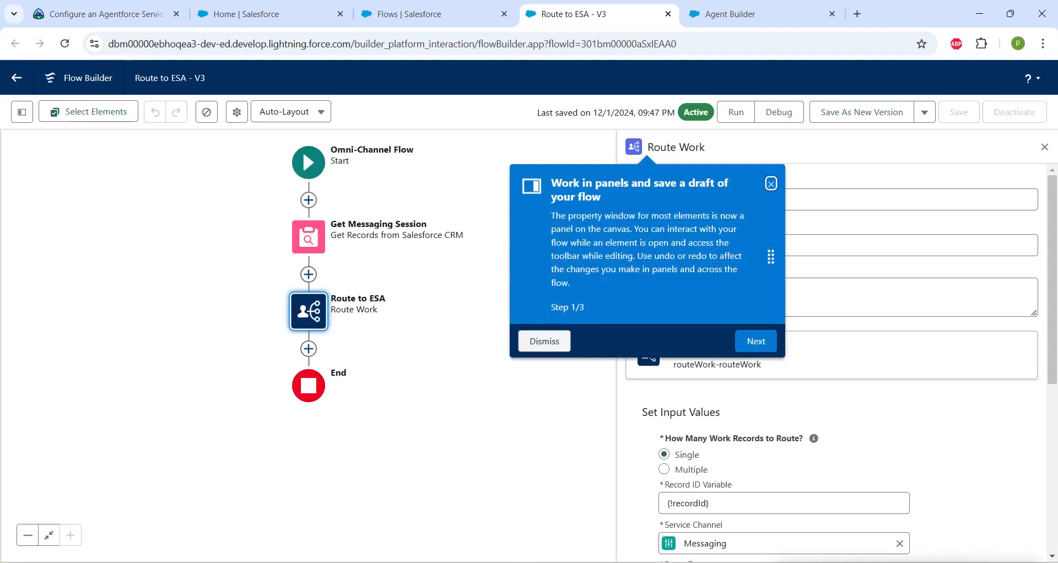
click(544, 341)
drag(641, 413, 721, 413)
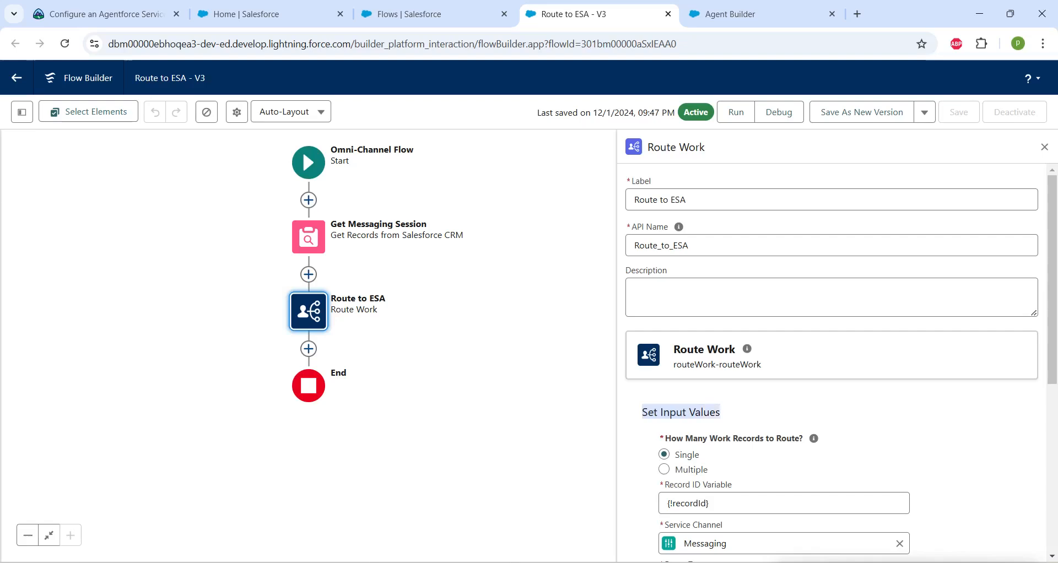
scroll(841, 363, down, 3)
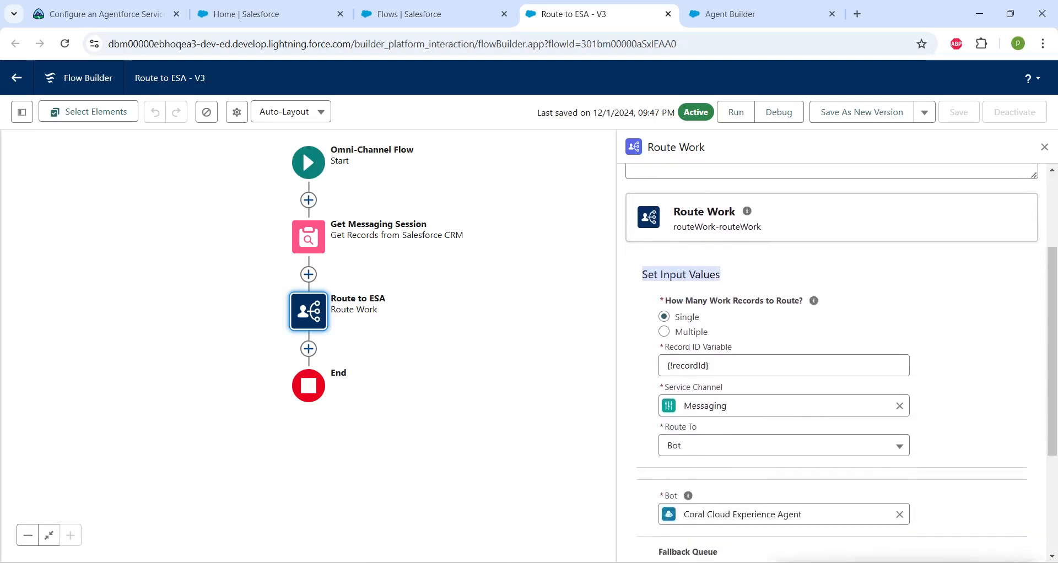
drag(697, 426, 663, 426)
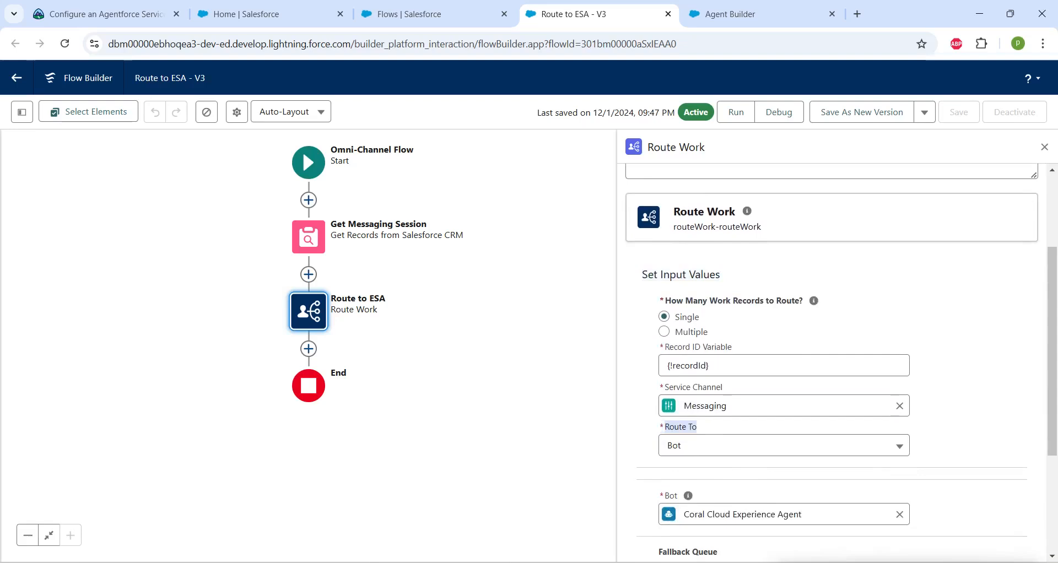
click(784, 446)
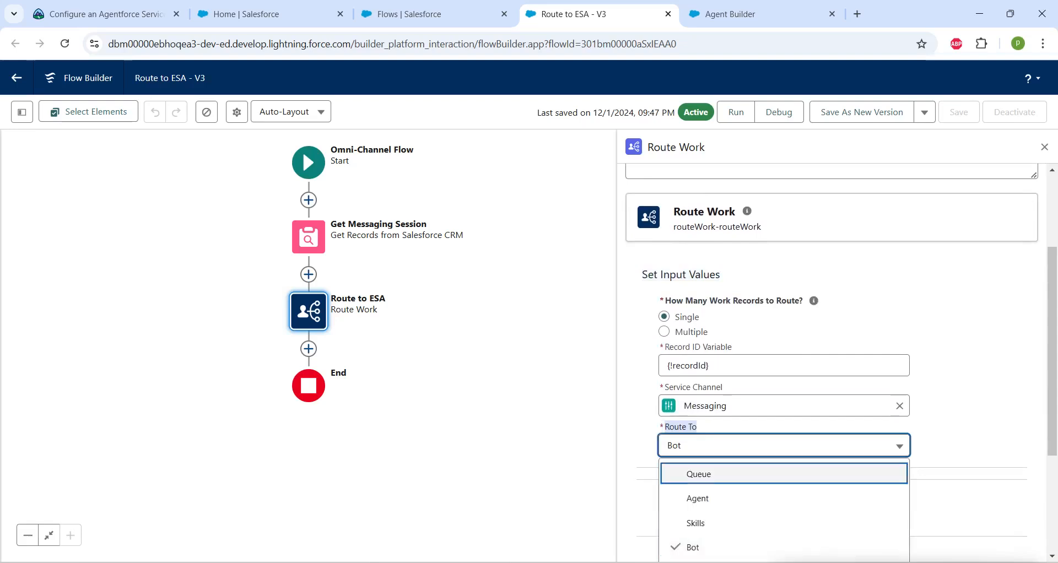
scroll(784, 474, down, 1)
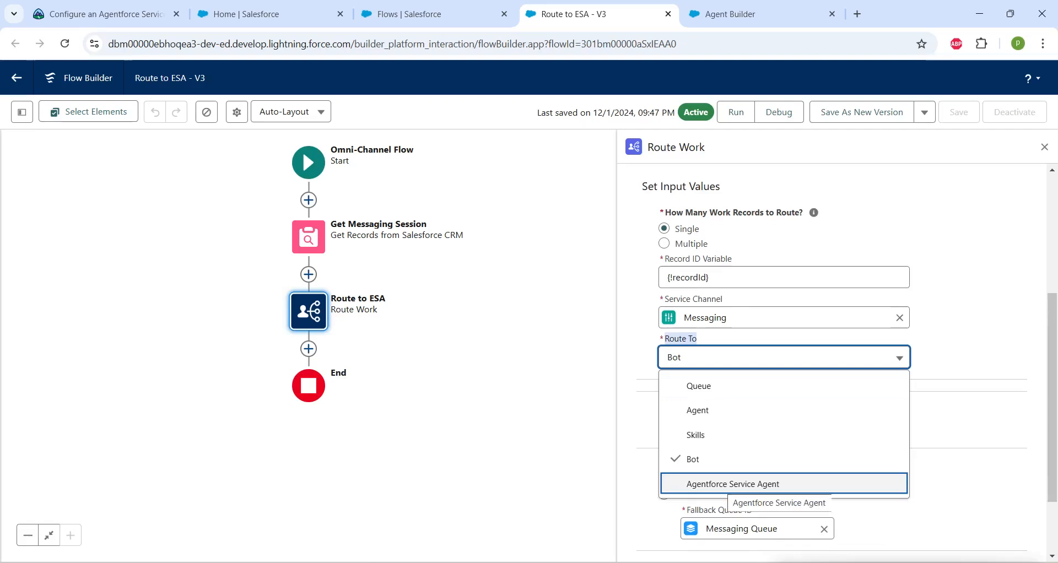
click(772, 484)
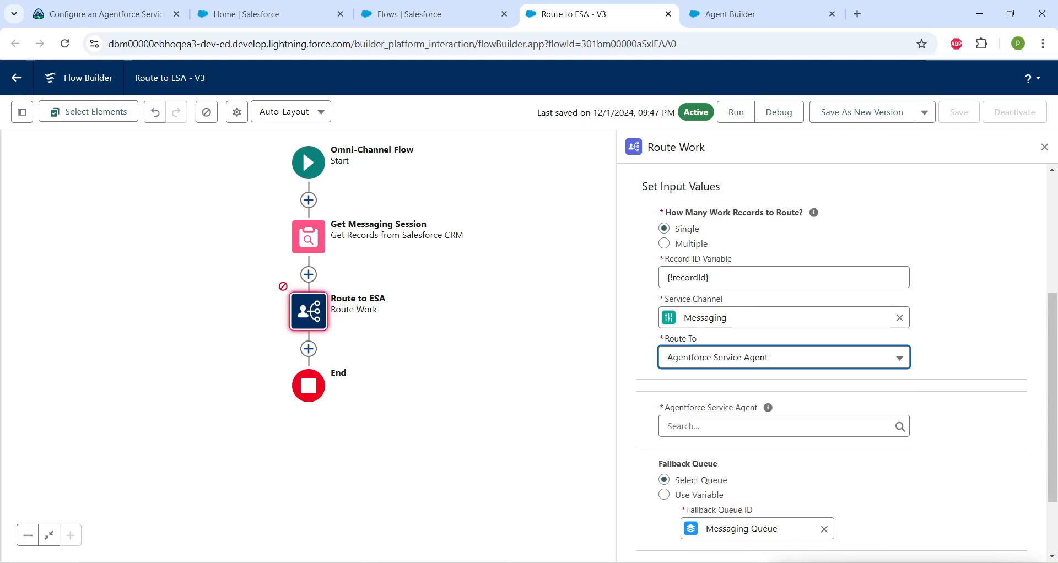
Select CC Service Agent as the Agentforce Service Agent for the Route Work element and close its properties
click(784, 427)
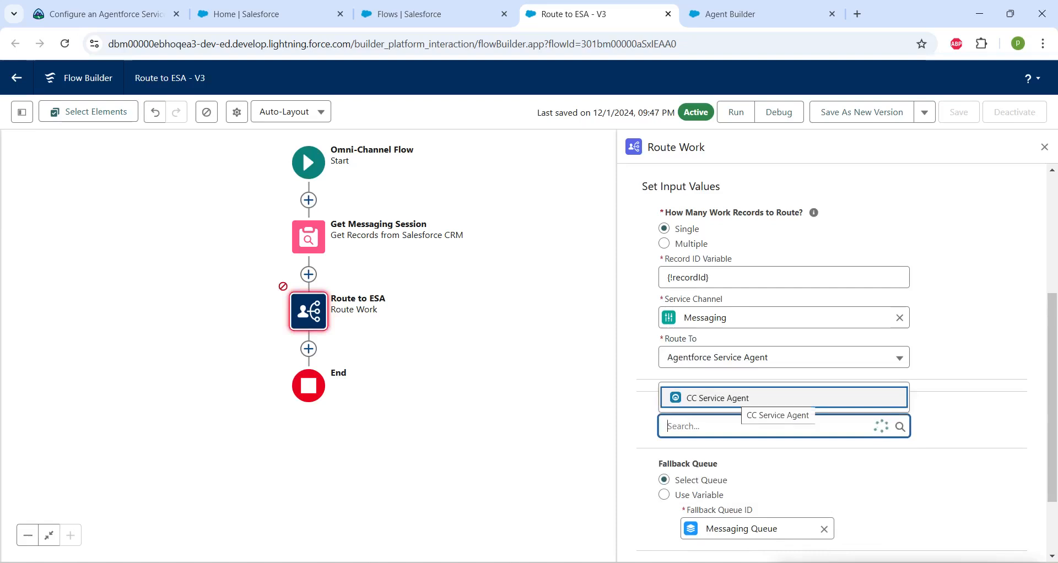
click(742, 398)
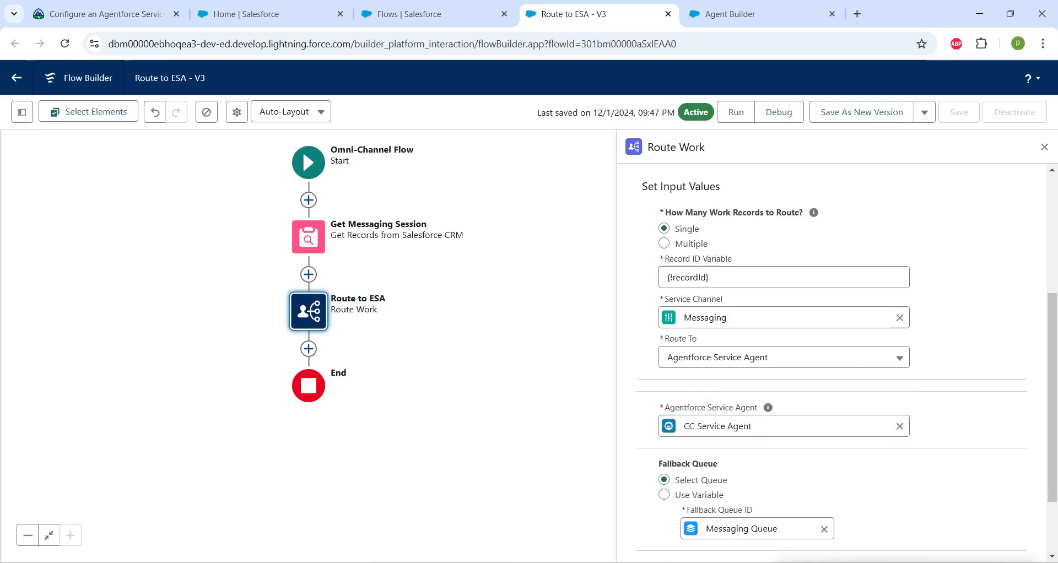
click(1044, 147)
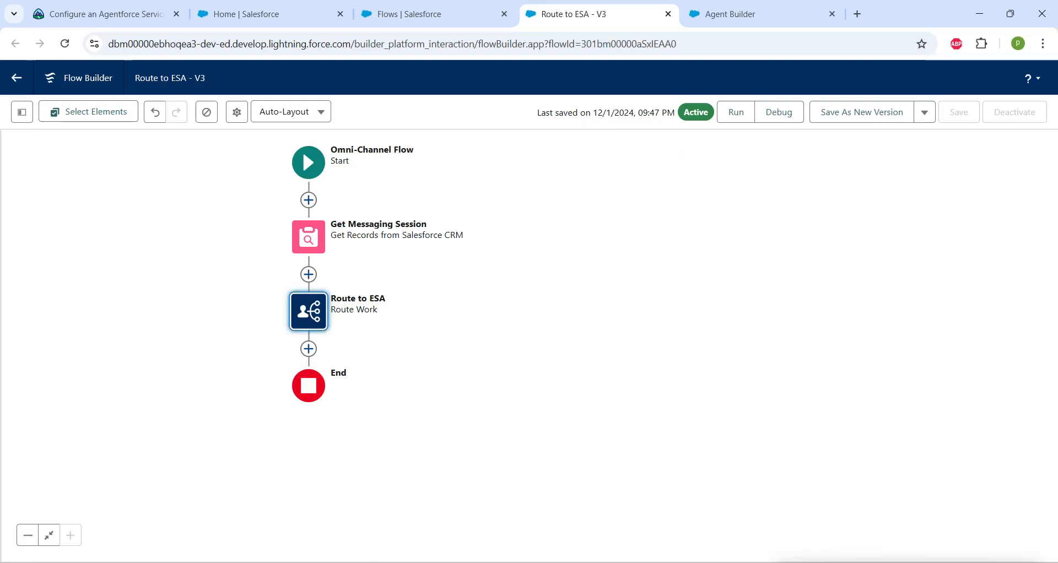
Save the Route to ESA flow as a new version and activate it
click(862, 112)
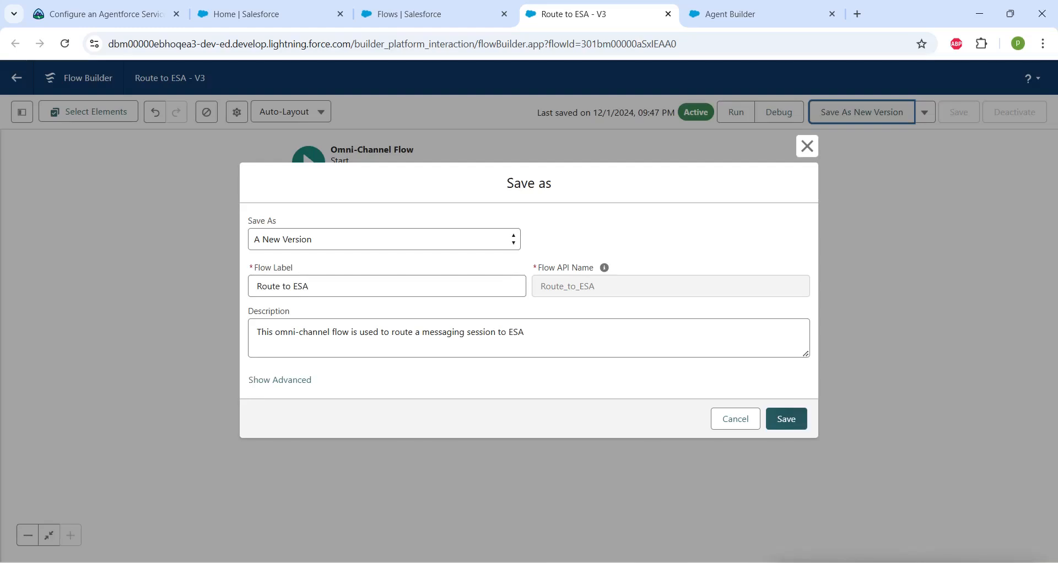
click(786, 419)
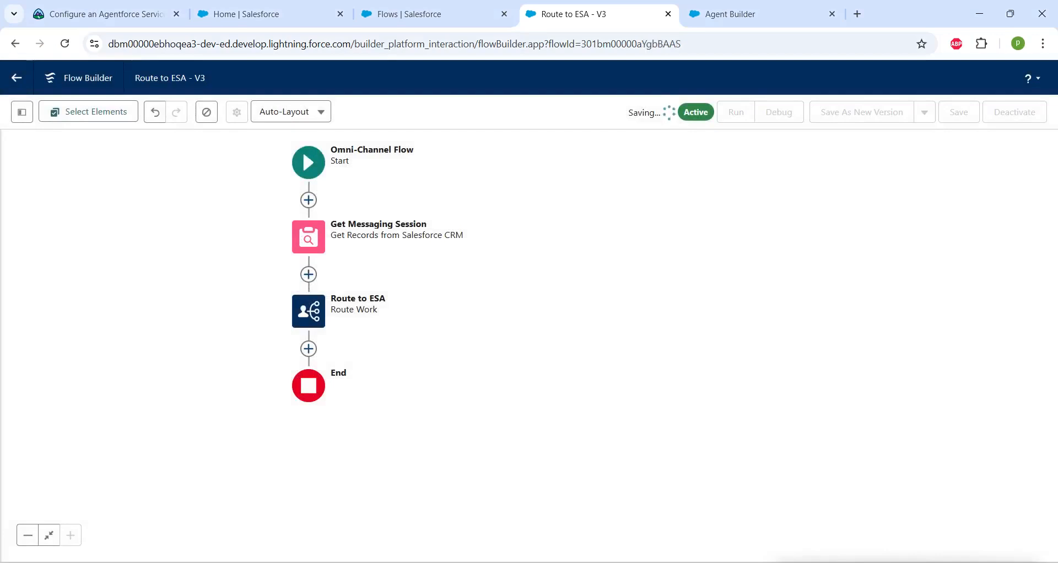
click(1020, 112)
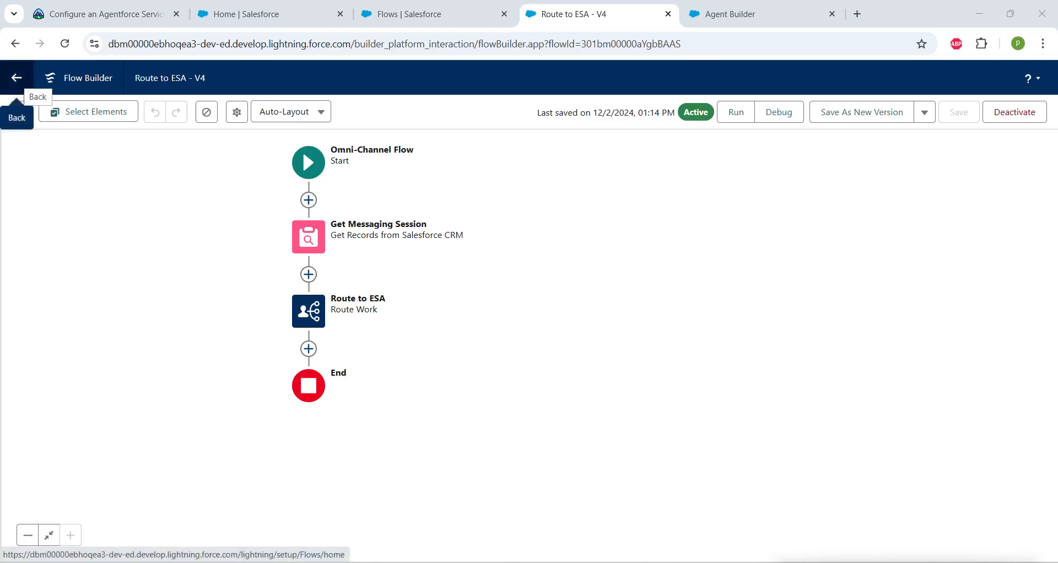
Leave the flow, find All Sites in Setup and open the coral-cloud site in its builder
click(16, 78)
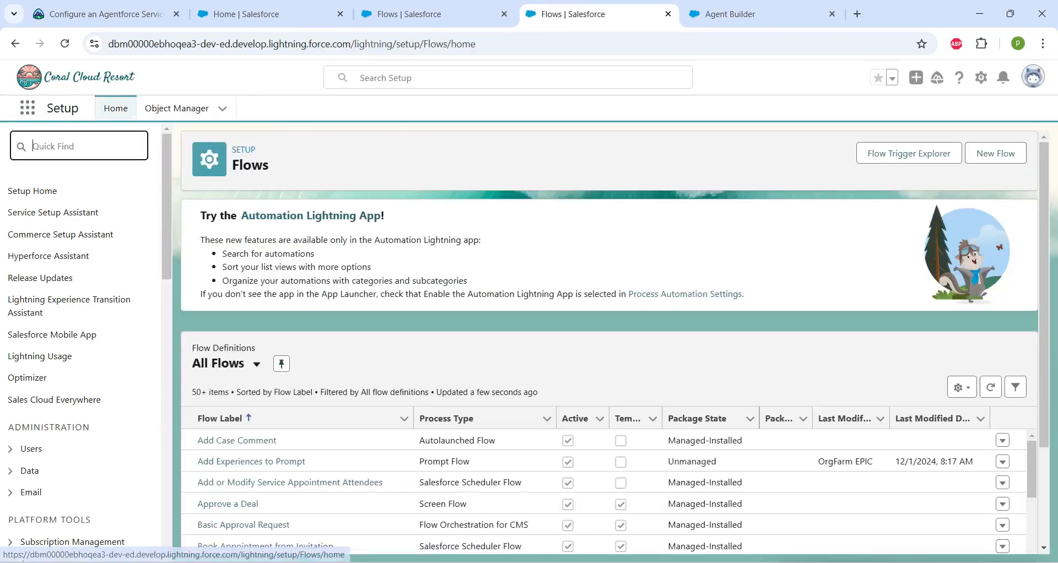
text(all site)
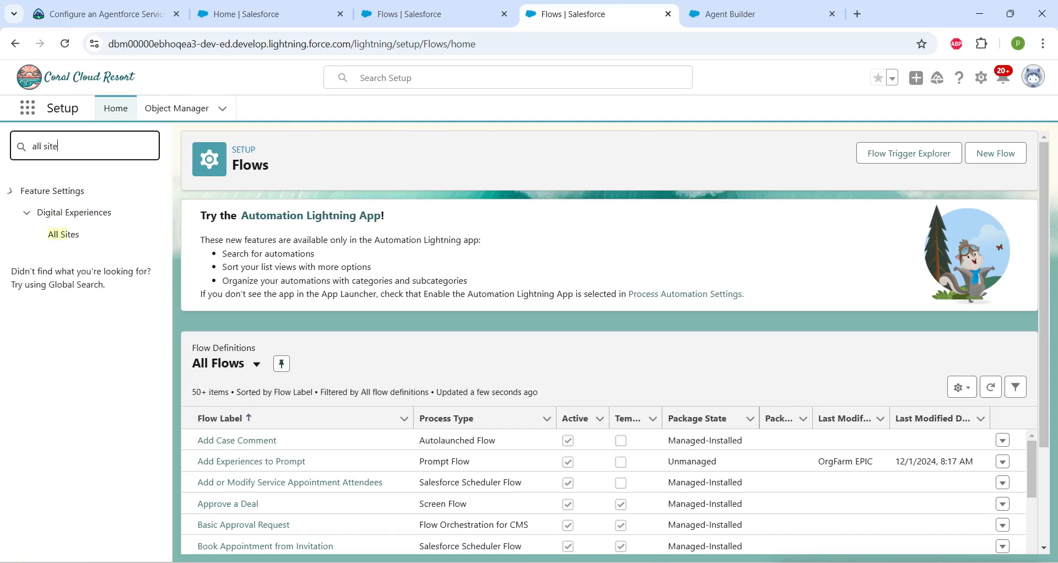
text(s)
click(63, 234)
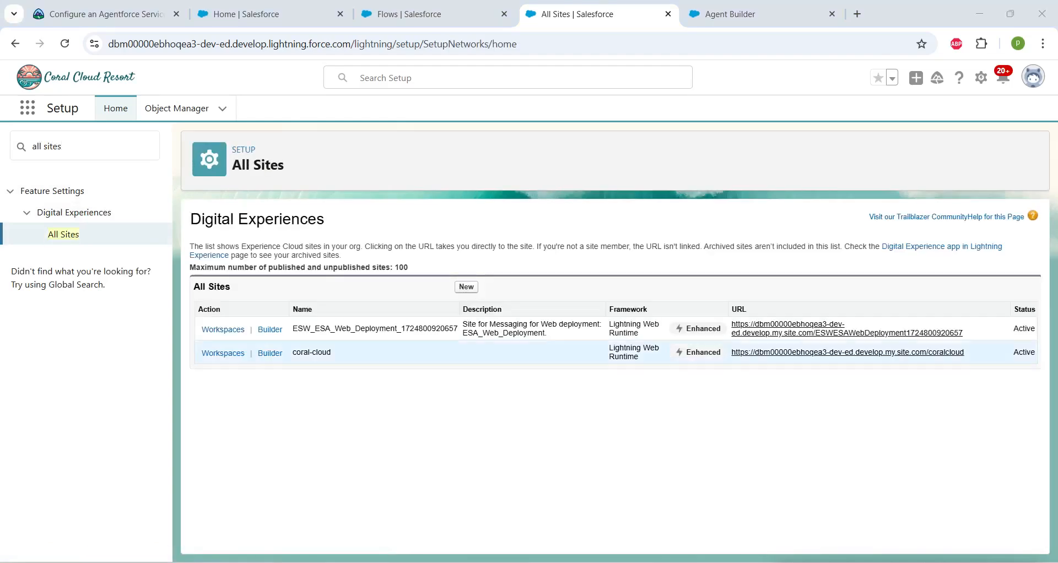
click(271, 353)
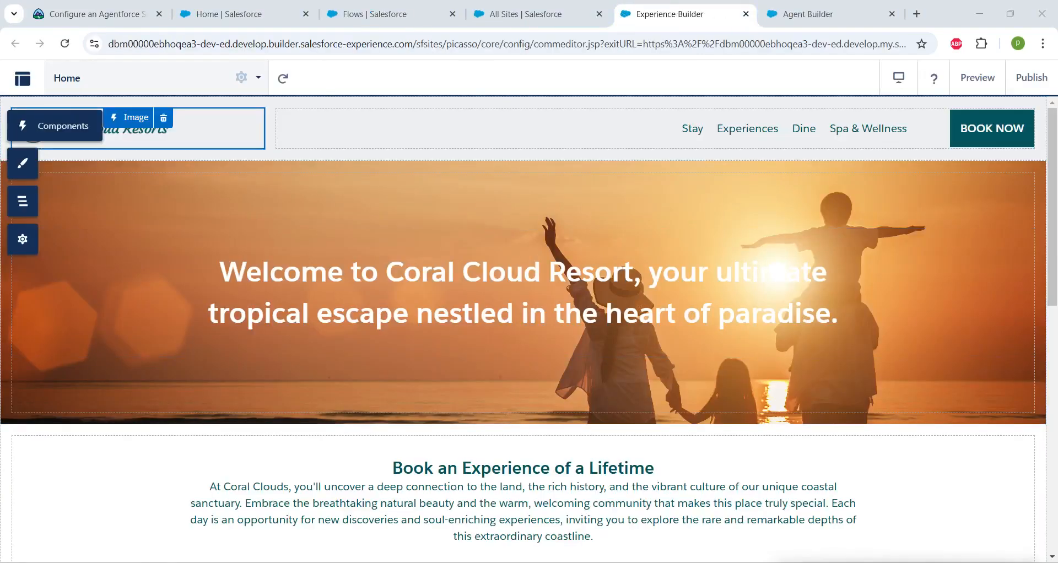
Find the Embedded Messaging component and add it to the Home page above the Book an Experience of a Lifetime text
click(22, 125)
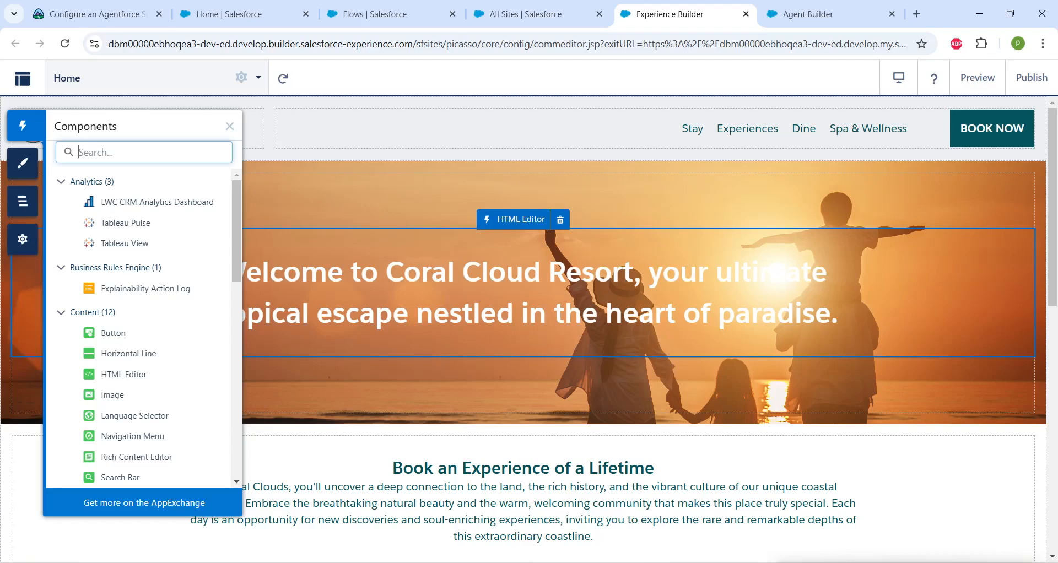
text(e)
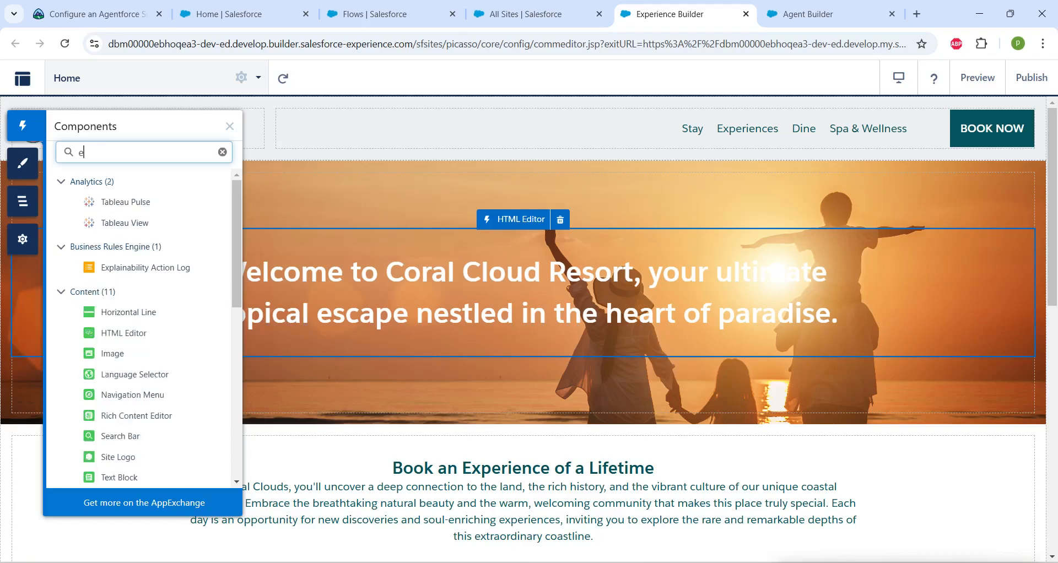
text(mbedde)
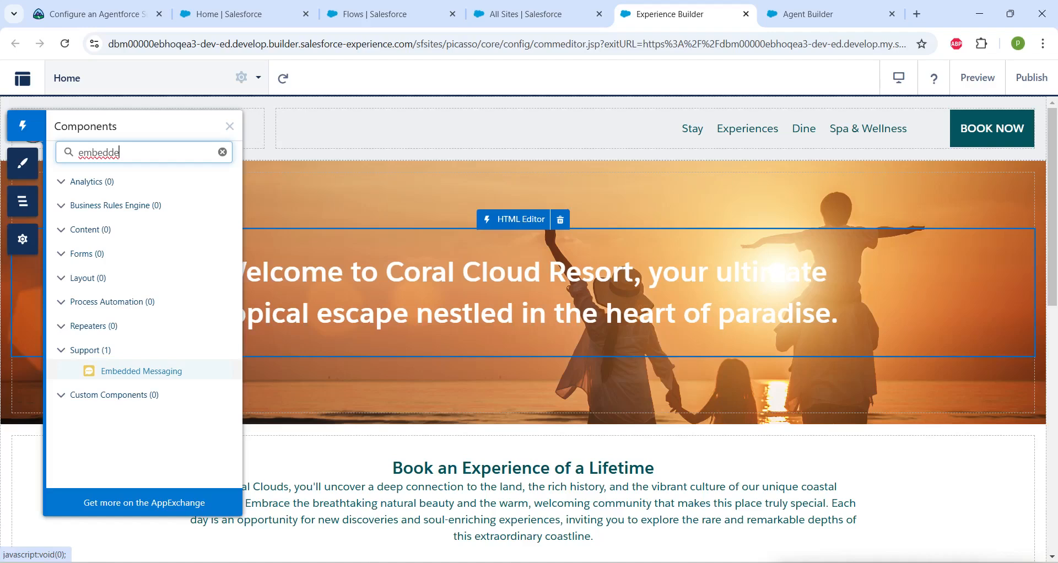
drag(138, 371, 404, 499)
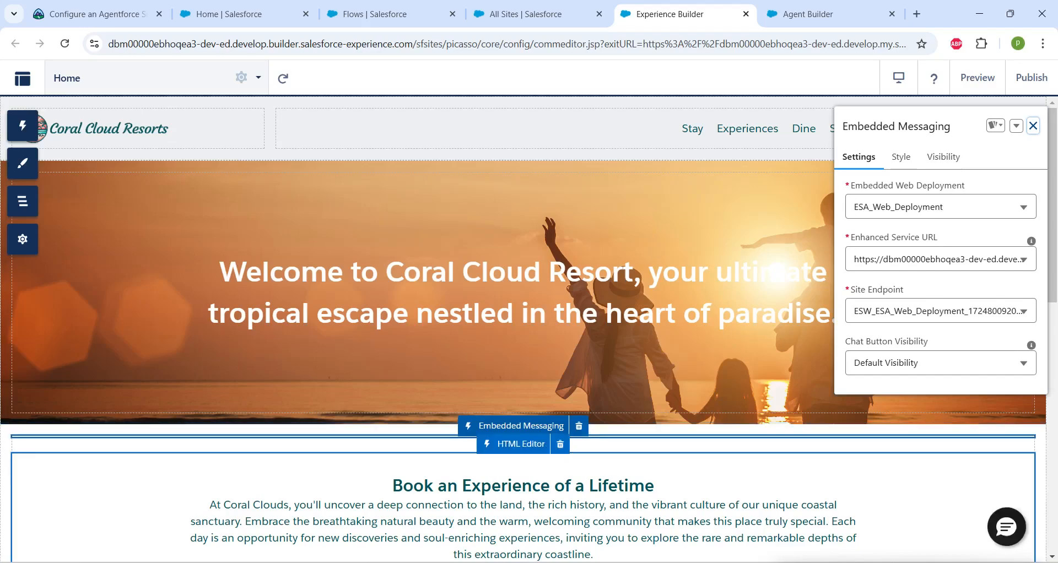
Publish the coral-cloud site changes and dismiss the publishing notice
click(1031, 78)
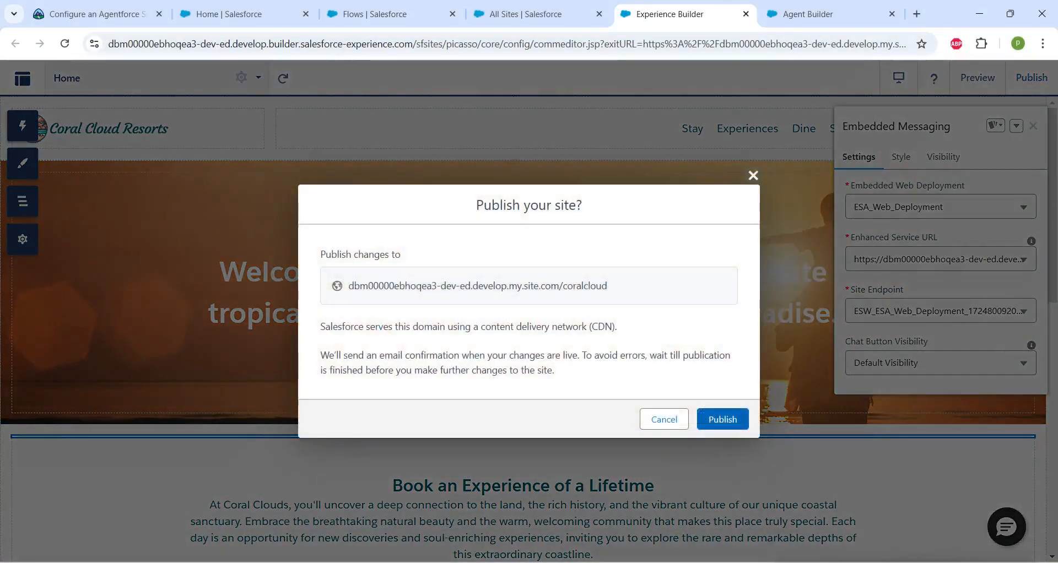
click(723, 420)
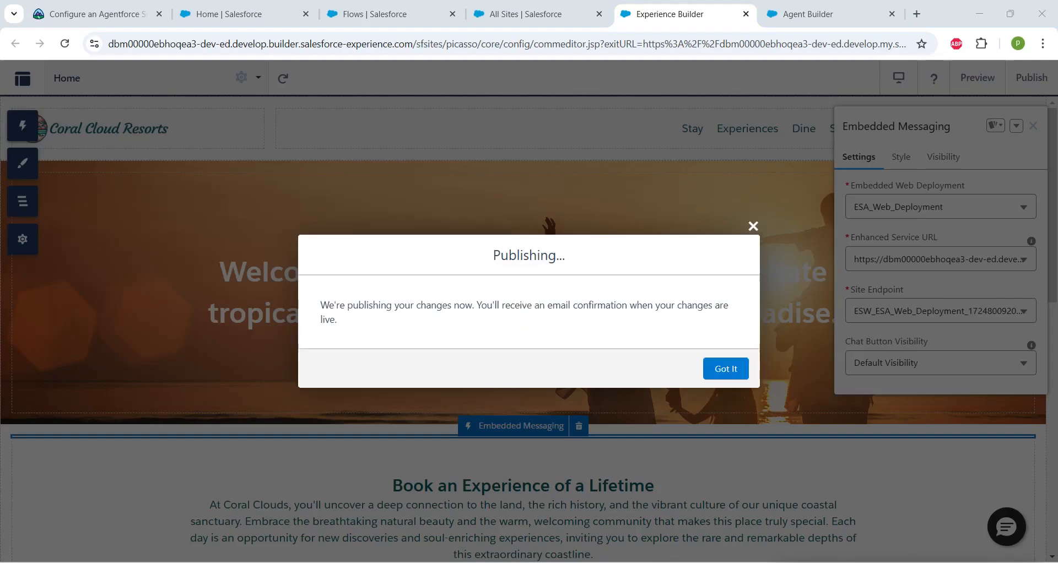
click(726, 369)
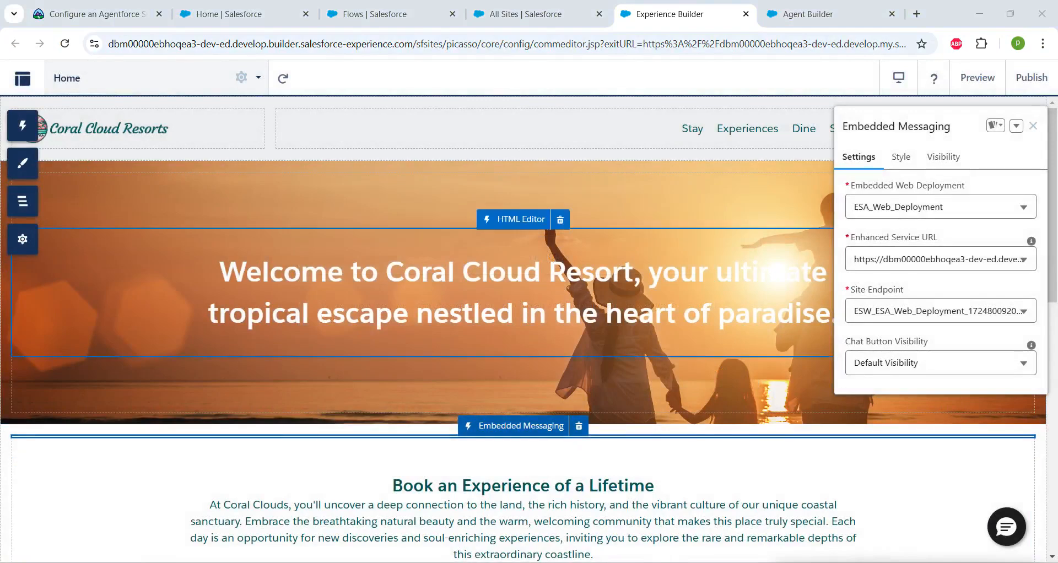
Switch to the Trailhead unit and review the View the Agent as a Customer instructions through to the Verify Step section
click(93, 14)
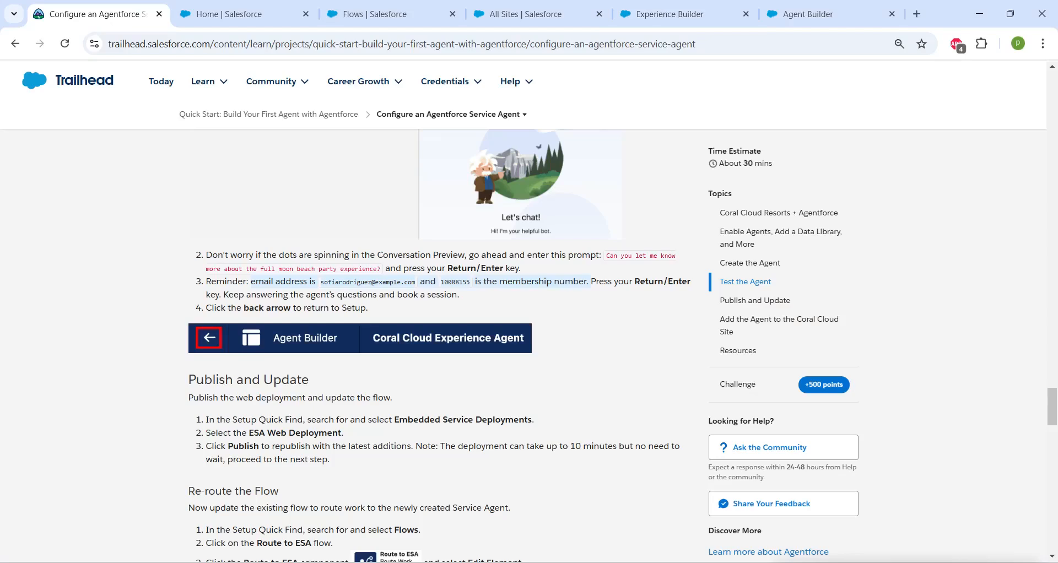
scroll(440, 342, down, 20)
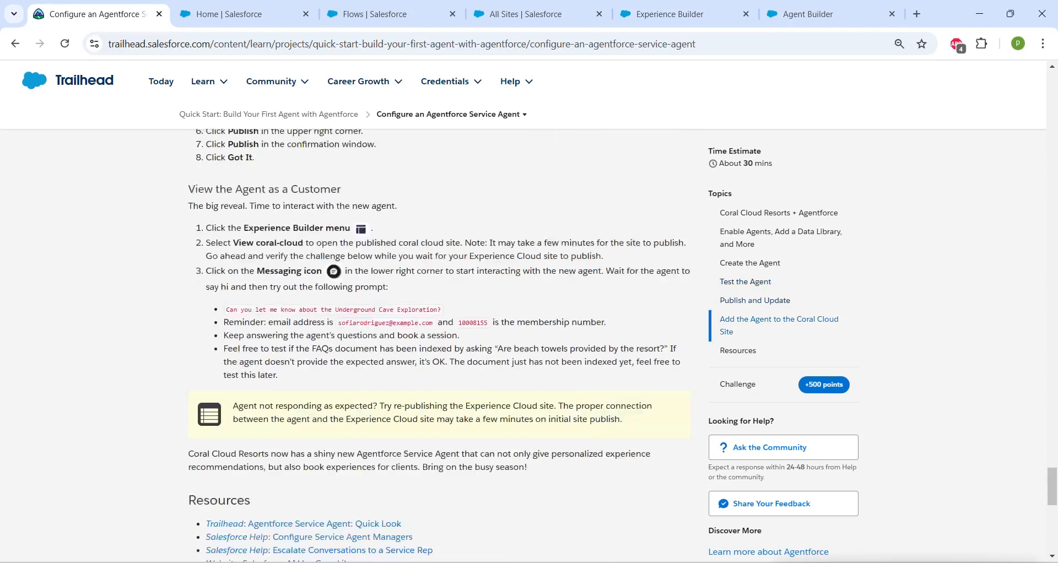
scroll(440, 342, up, 2)
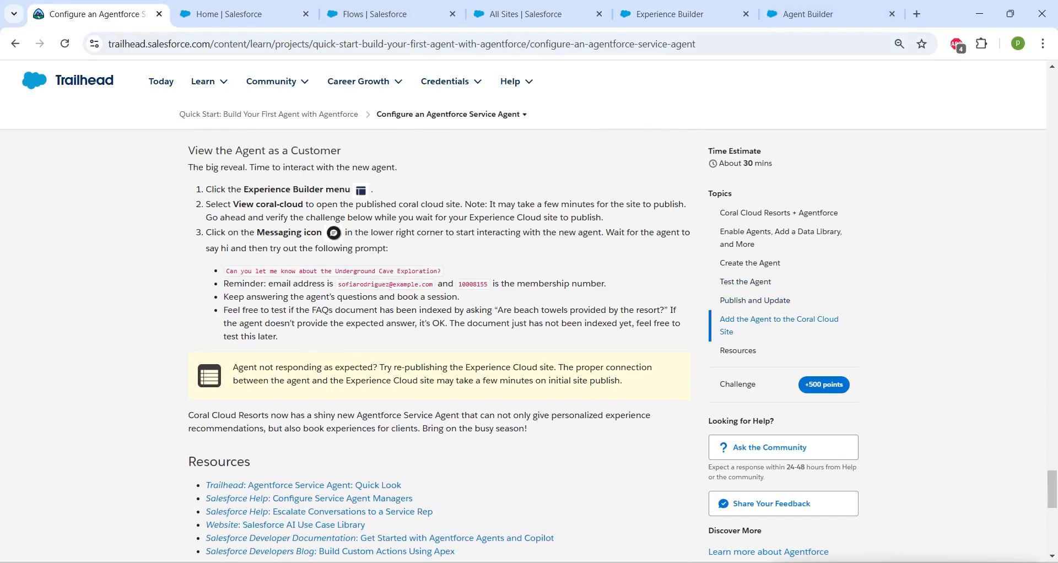
scroll(440, 342, down, 5)
scroll(440, 342, down, 1)
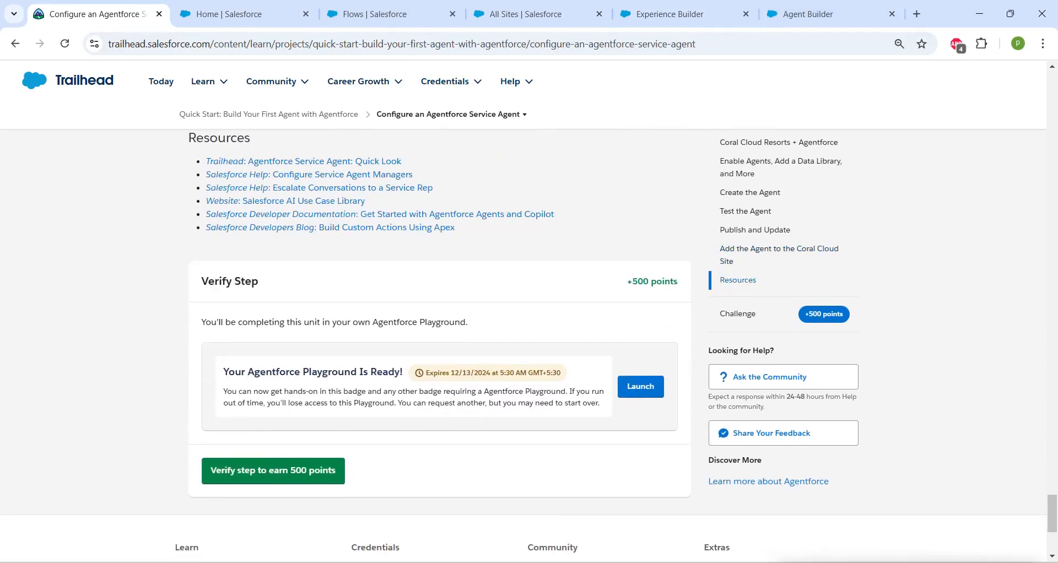
Reopen the Configure an Agentforce Service Agent unit from its project page and submit the challenge for verification to earn 500 points
click(268, 115)
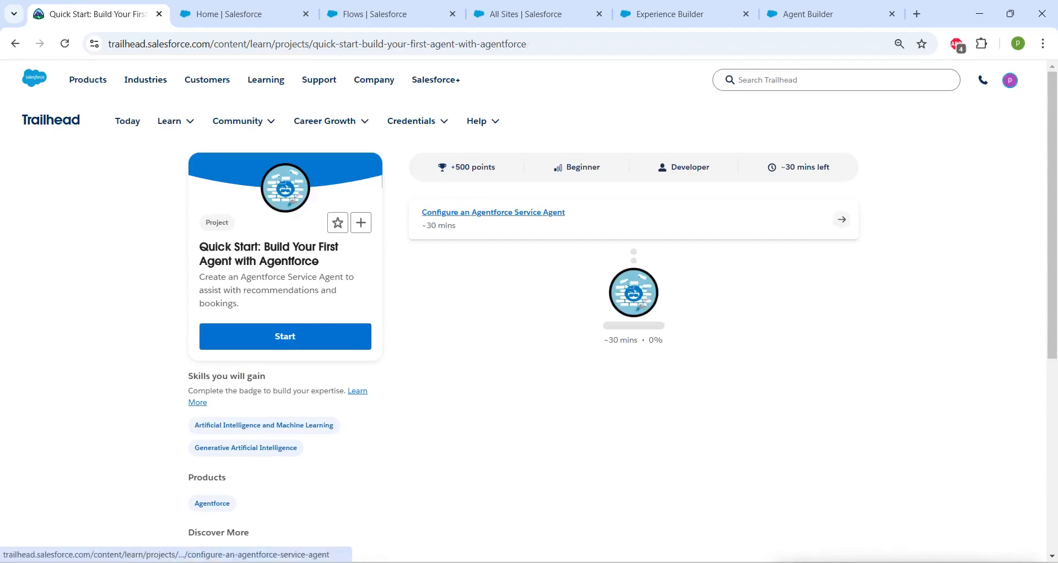
click(494, 213)
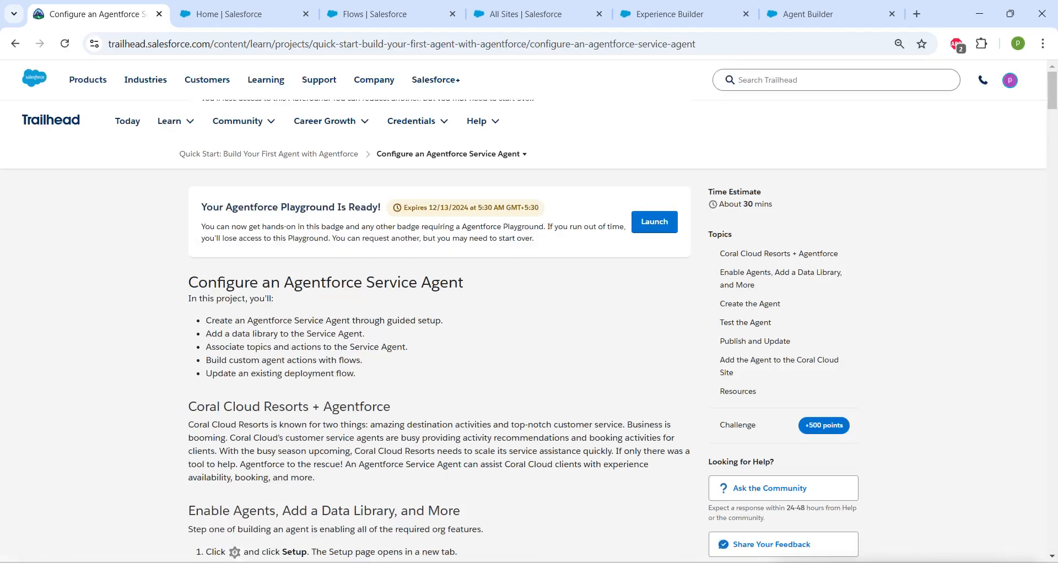
scroll(441, 331, down, 6)
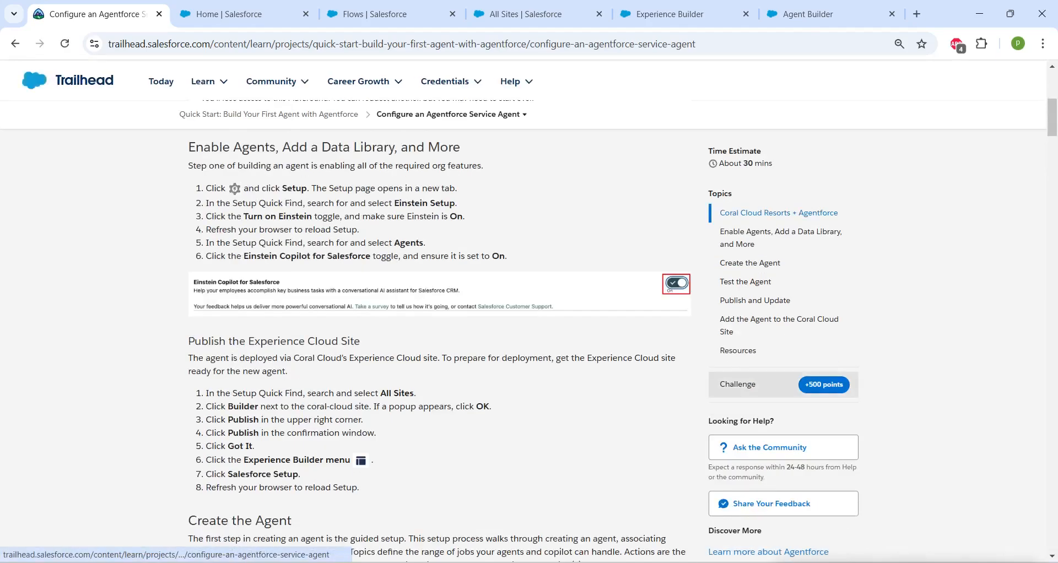
click(745, 385)
click(272, 346)
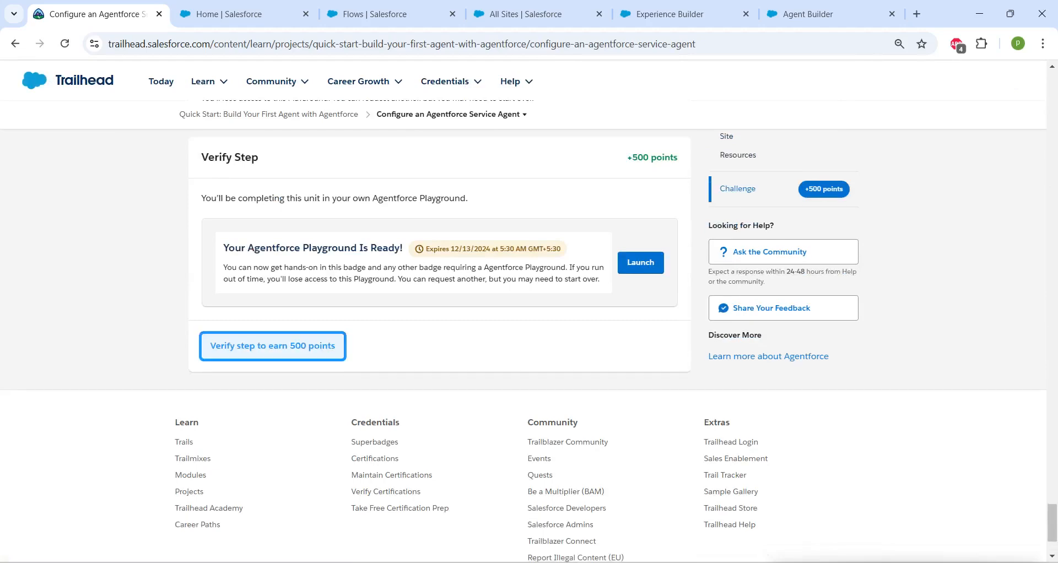